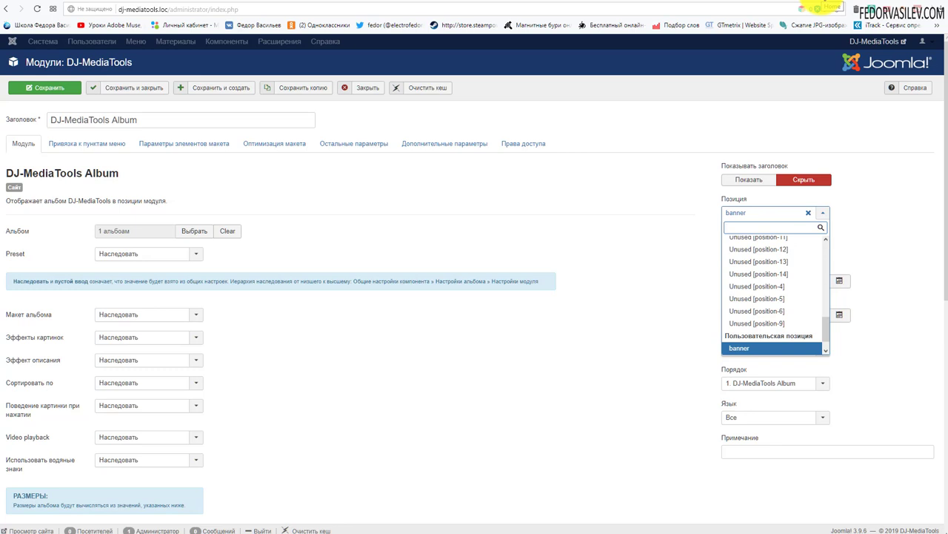
Step: Look over the available positions for the DJ-MediaTools Album module and keep banner selected
left_click(821, 8)
left_click(779, 3)
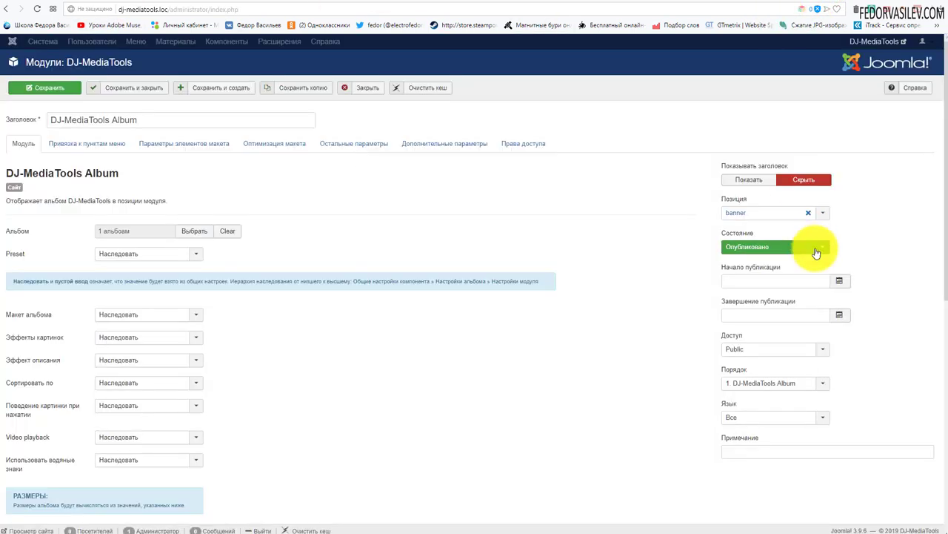
left_click(735, 212)
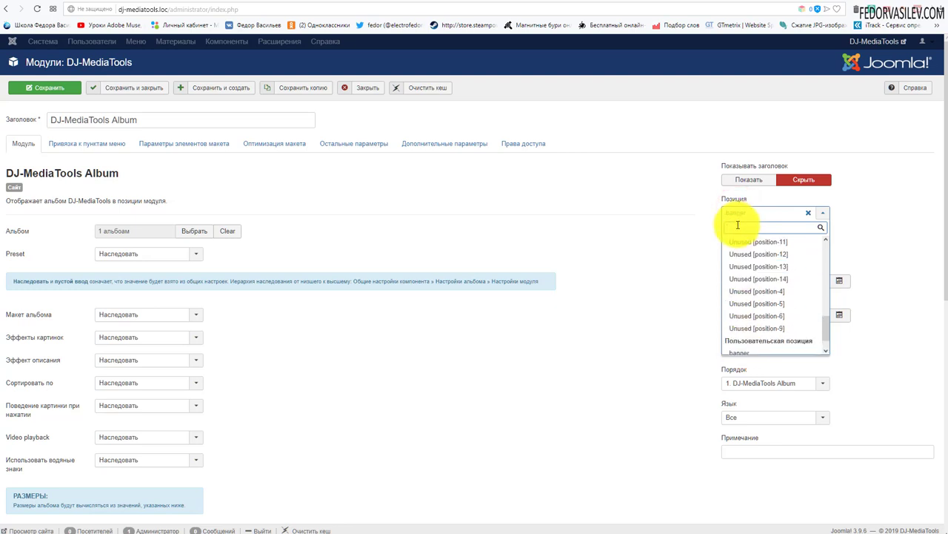
left_click(576, 198)
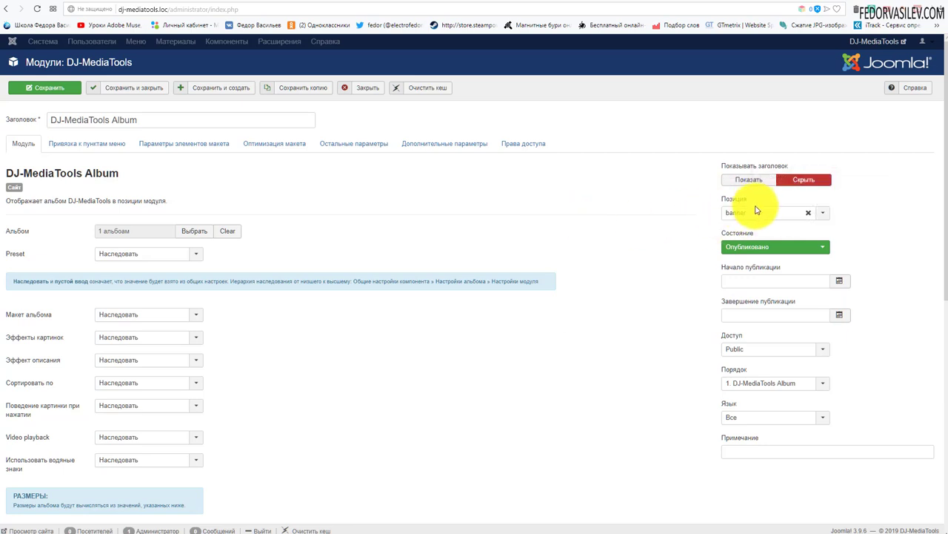
mouse_move(723, 200)
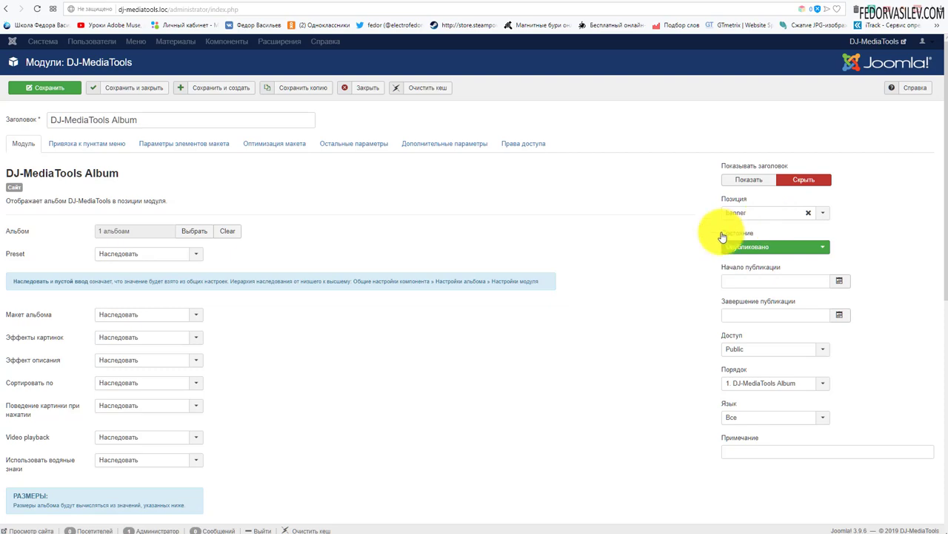
Step: Choose "1 альбоам" as the album displayed by the module
left_click(189, 234)
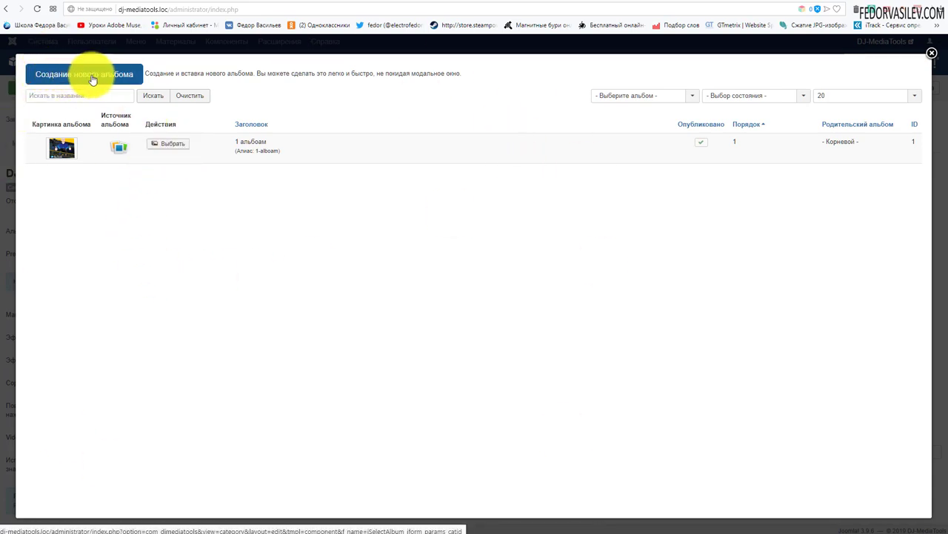
left_click(162, 143)
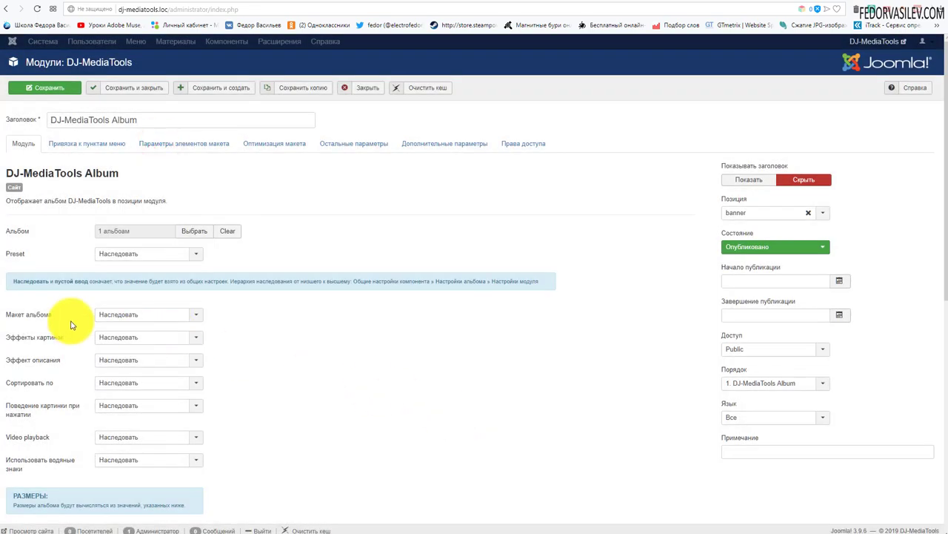
scroll(71, 325, "down", 6)
scroll(127, 364, "up", 6)
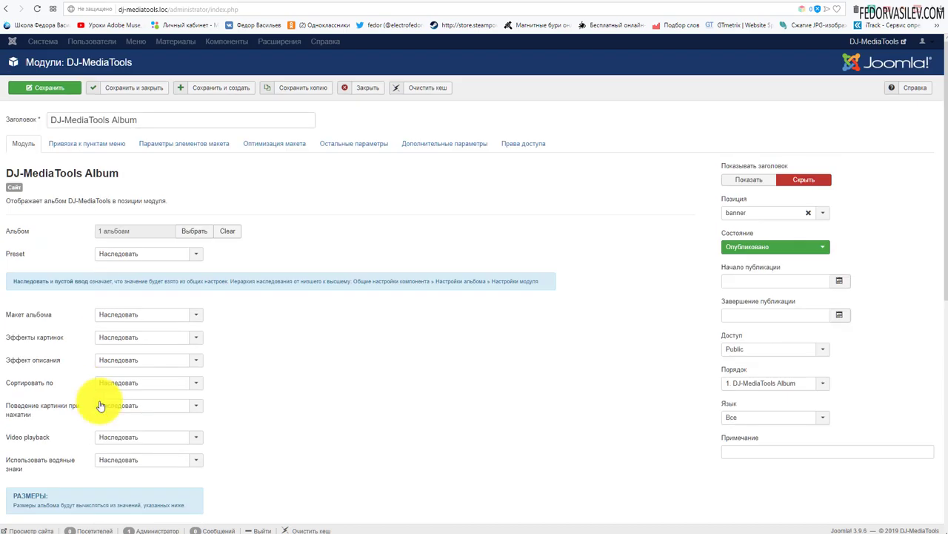
scroll(159, 296, "down", 8)
scroll(111, 311, "up", 10)
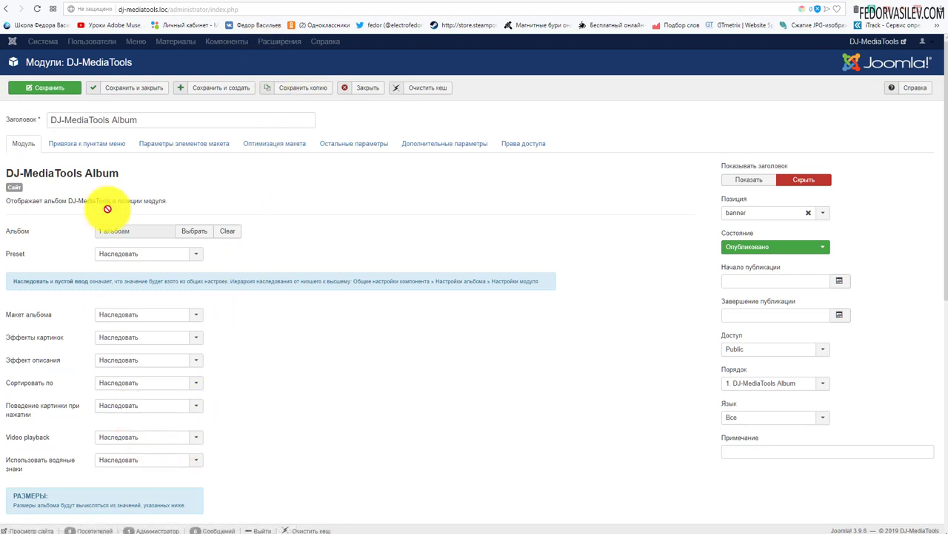
Step: Try the module assignments "Ни на одной странице" and "Только на указанных страницах", and return it to "На всех страницах"
left_click(66, 143)
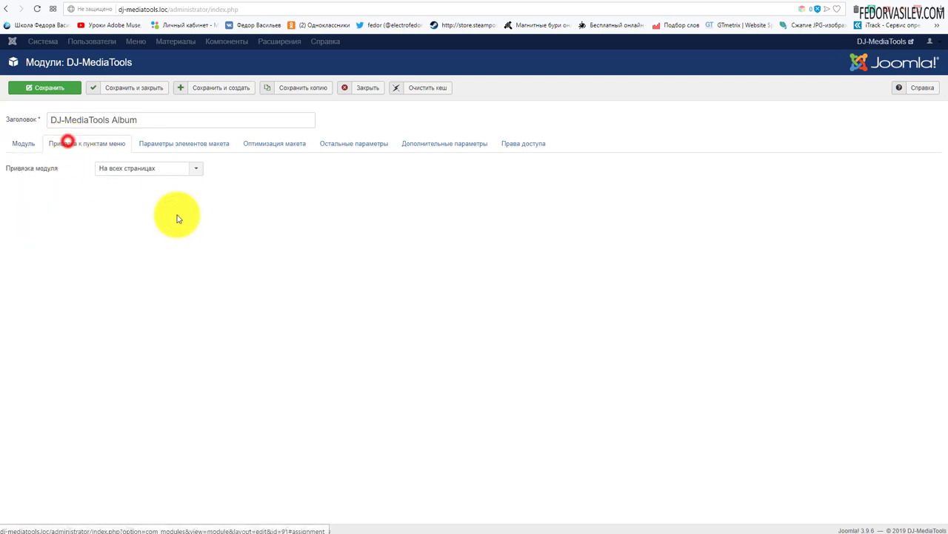
left_click(130, 167)
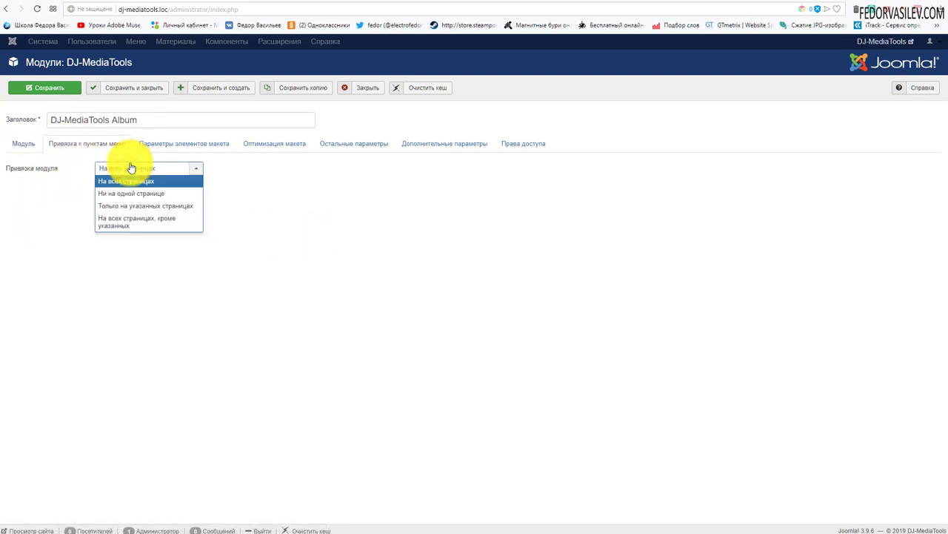
left_click(128, 180)
left_click(125, 167)
left_click(130, 192)
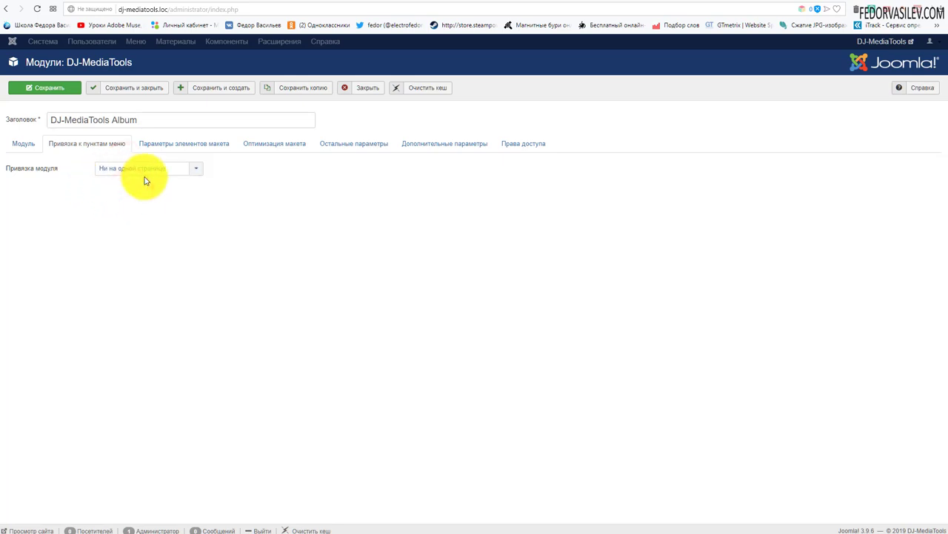
left_click(155, 172)
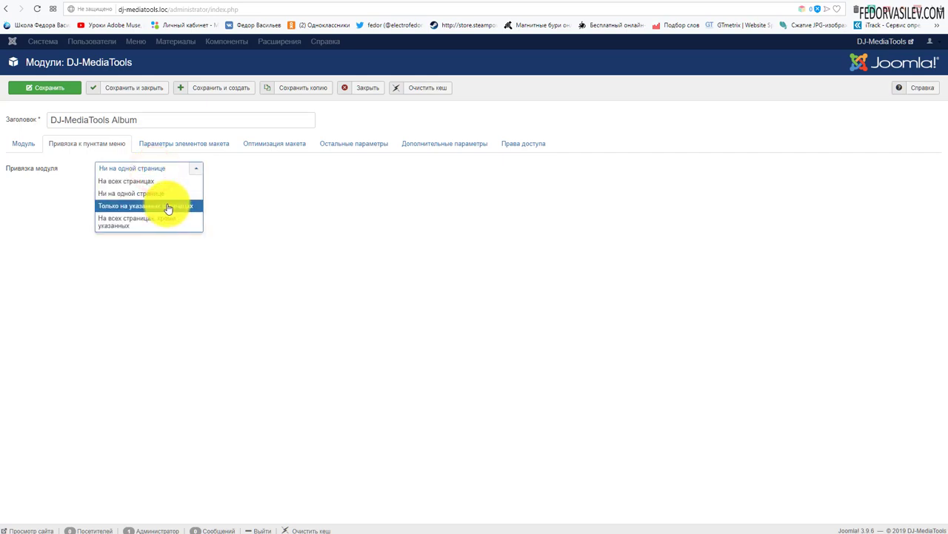
left_click(162, 207)
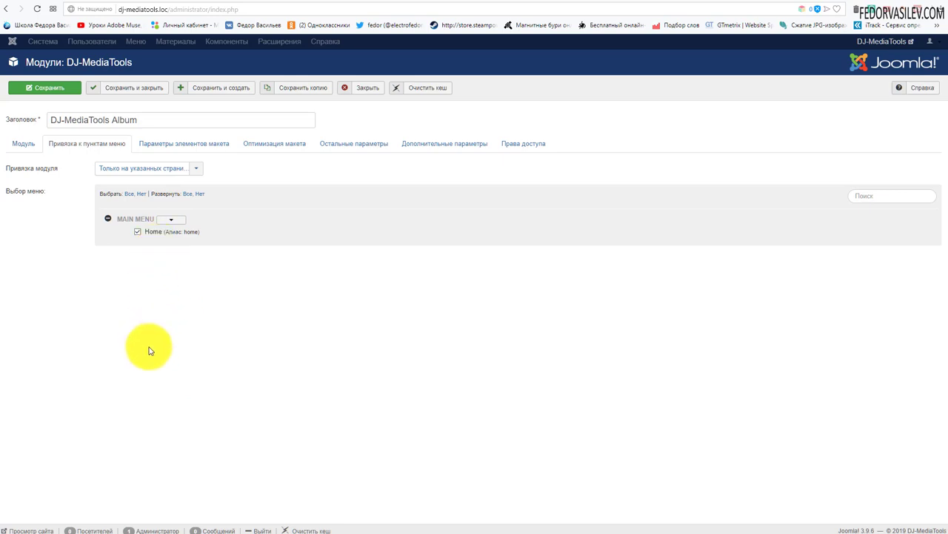
left_click(111, 170)
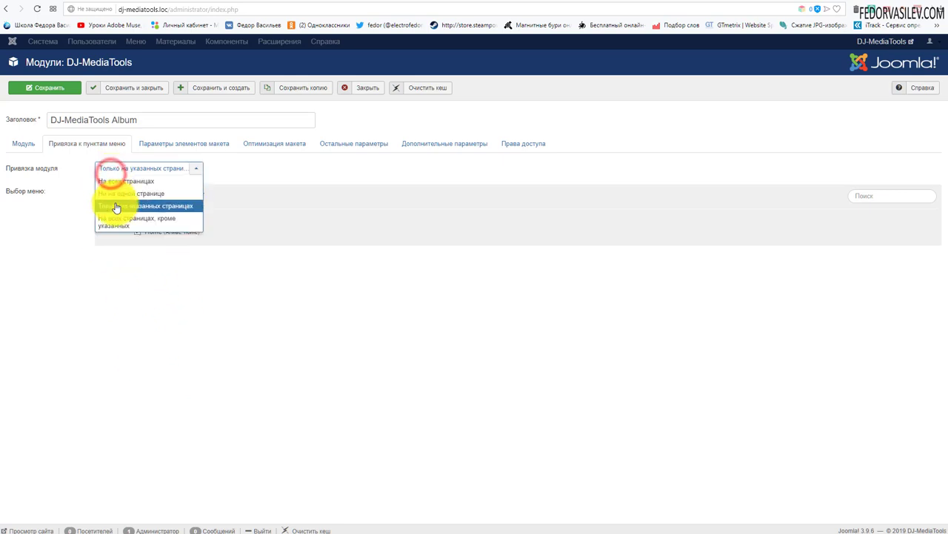
left_click(114, 181)
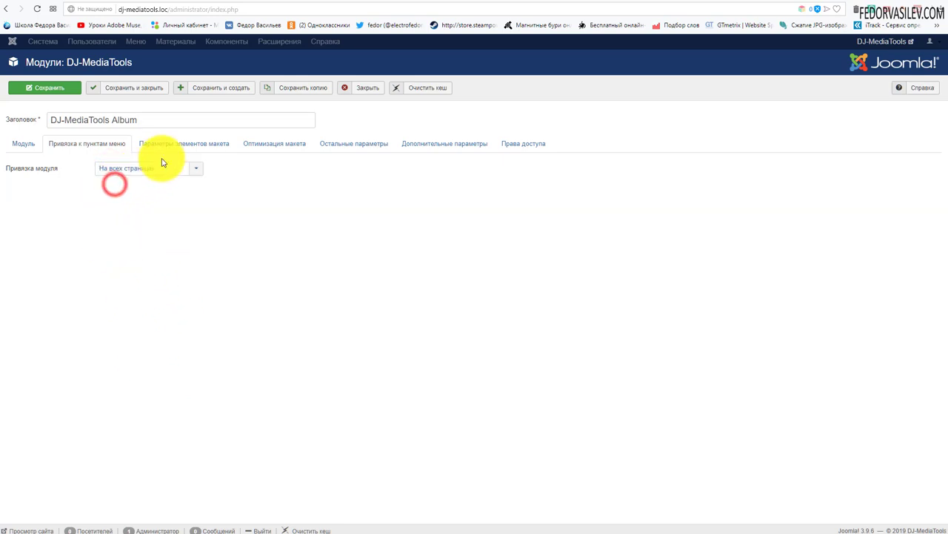
Step: Examine the module's layout element, layout optimization, remaining, additional and access permission settings
left_click(171, 143)
left_click(259, 143)
left_click(331, 143)
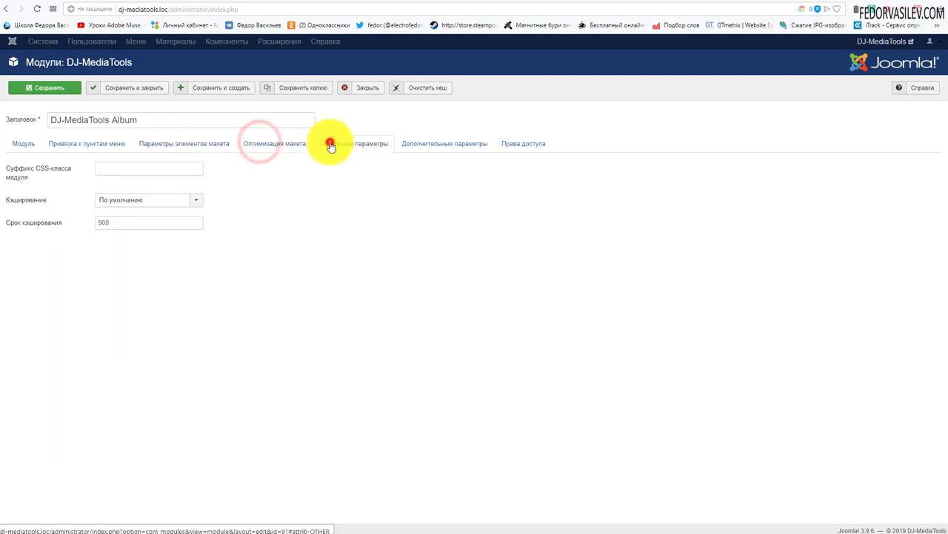
left_click(266, 143)
left_click(186, 143)
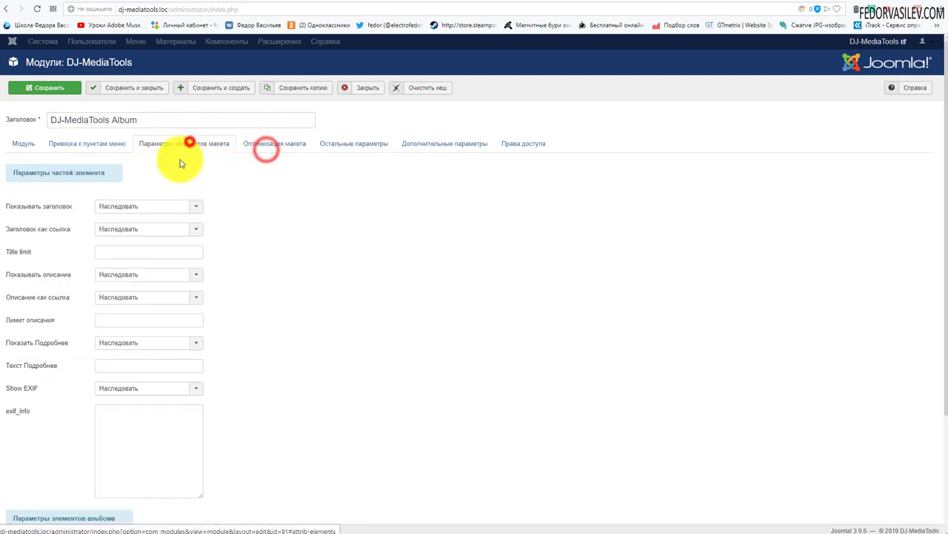
scroll(63, 217, "down", 2)
scroll(127, 373, "up", 3)
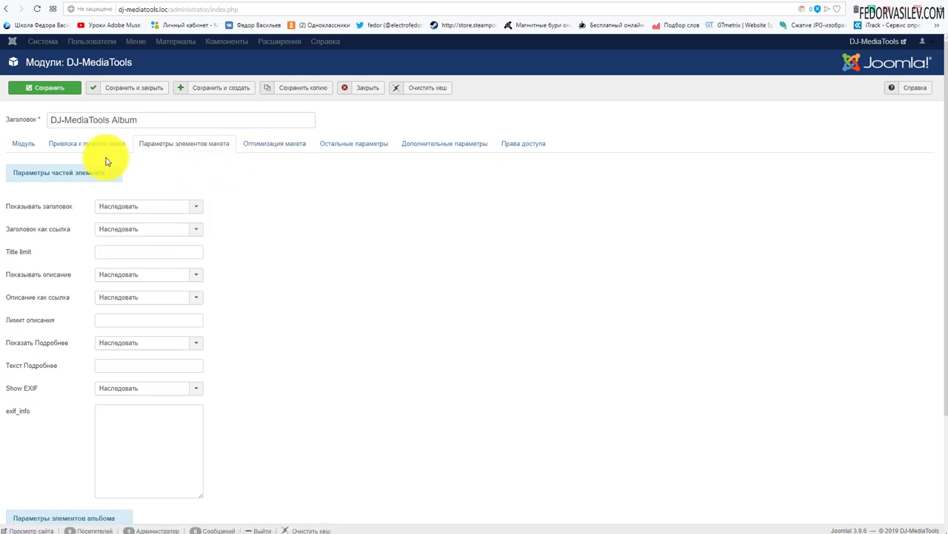
left_click_drag(141, 121, 3, 125)
left_click(312, 209)
left_click(280, 145)
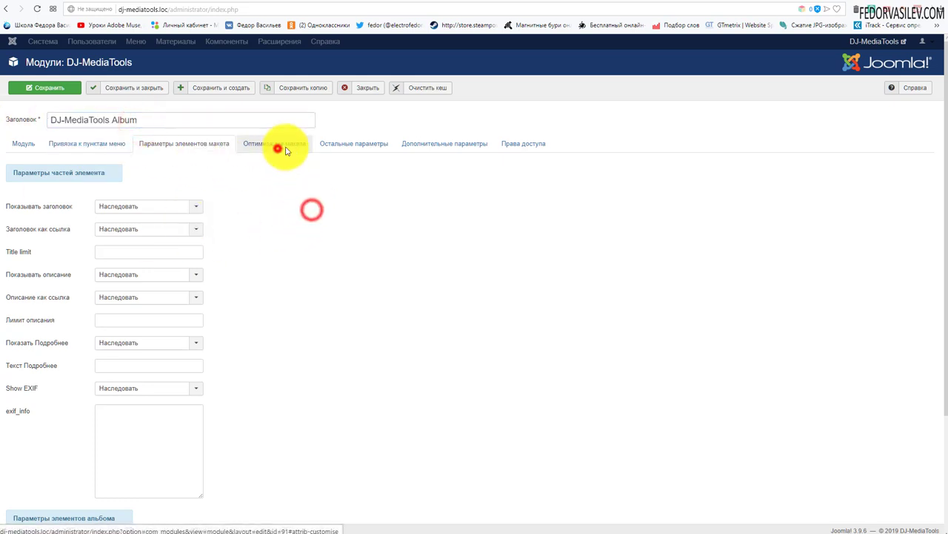
left_click(364, 148)
left_click(441, 145)
left_click(519, 143)
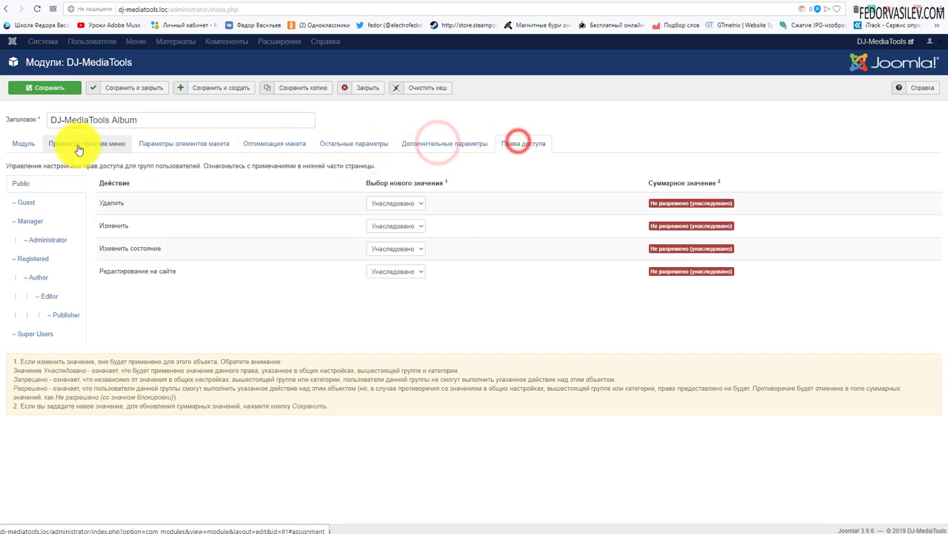
Step: Recheck the main settings and menu assignment of the DJ-MediaTools Album module and save it
left_click(19, 145)
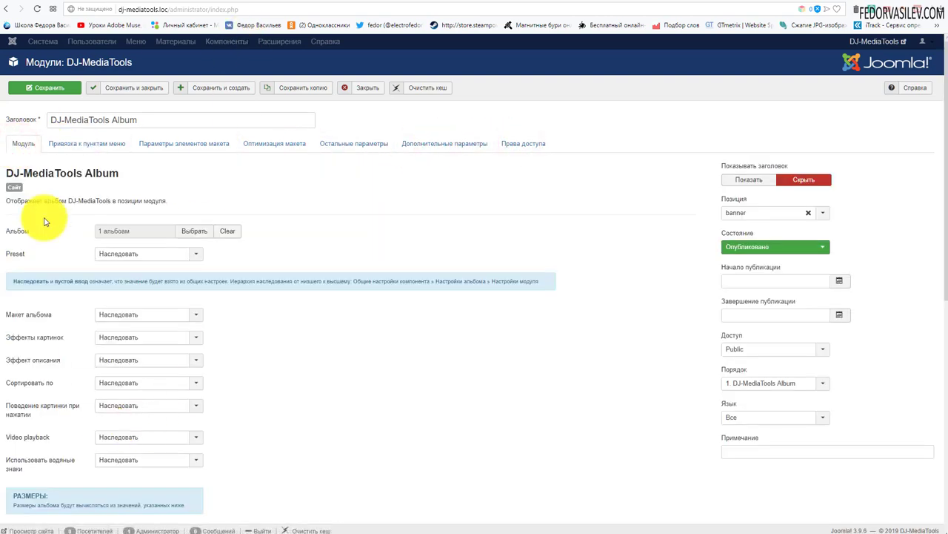
scroll(244, 301, "down", 6)
scroll(247, 304, "up", 6)
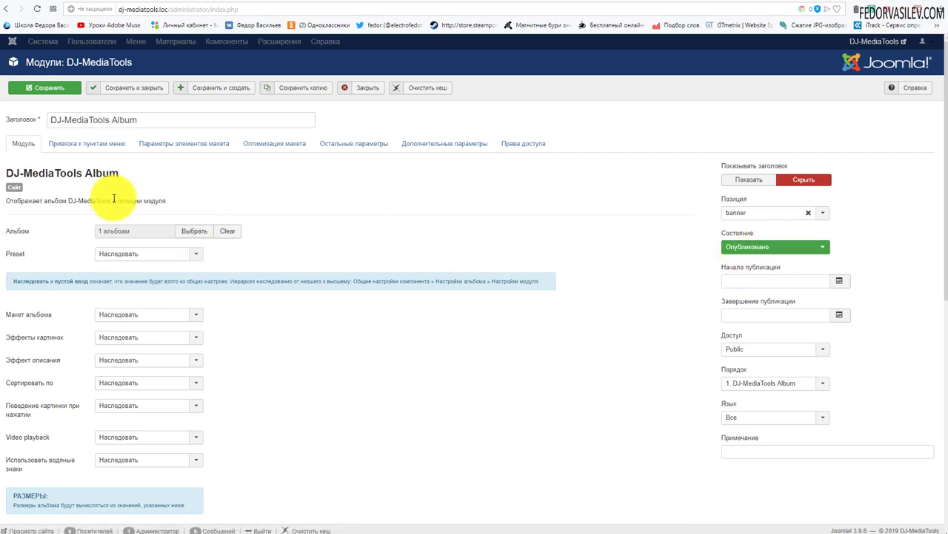
left_click(104, 143)
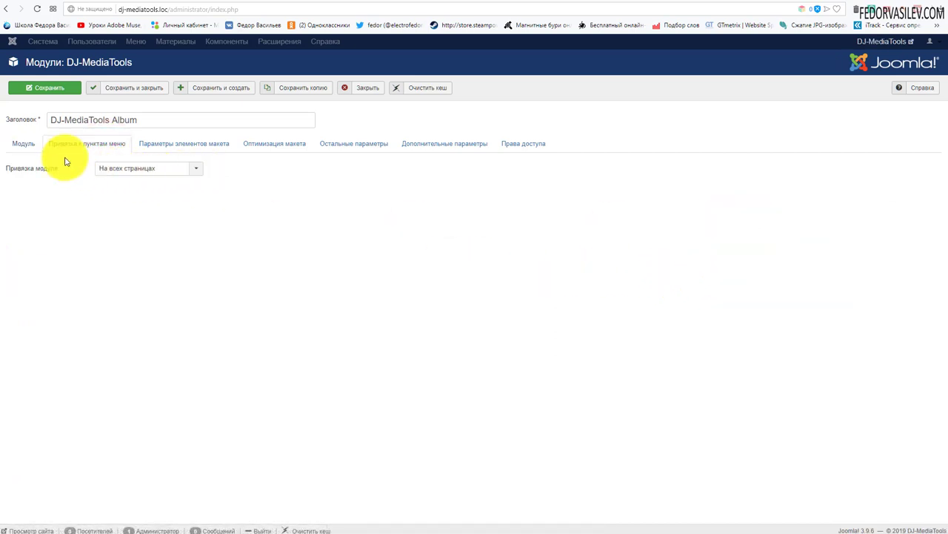
left_click(23, 144)
left_click(41, 88)
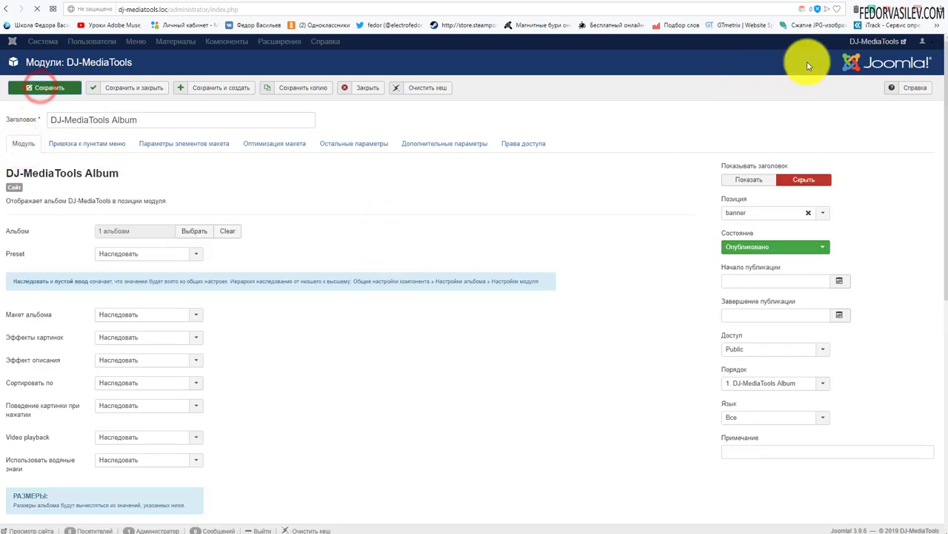
Step: Open the site's front end and browse the banner slider's images with its navigation controls
left_click(875, 41)
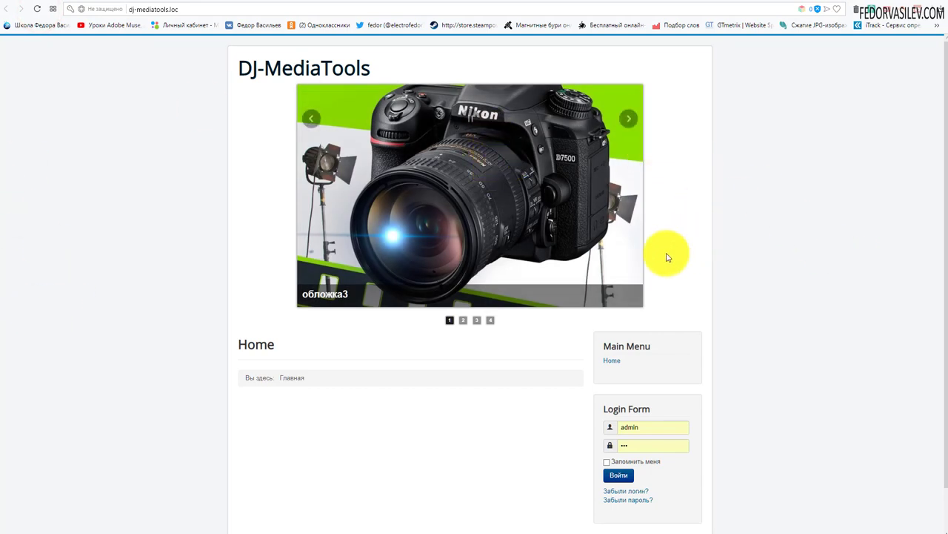
mouse_move(640, 133)
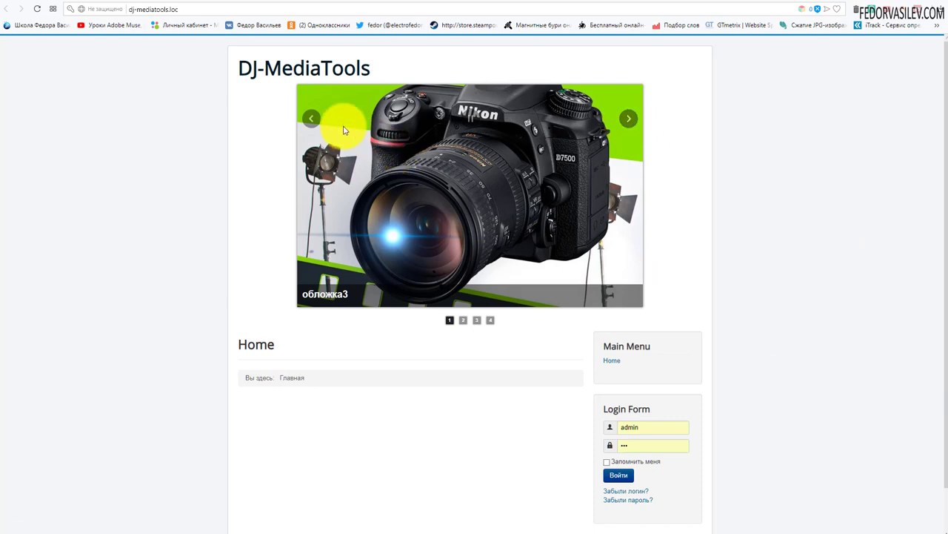
left_click(313, 121)
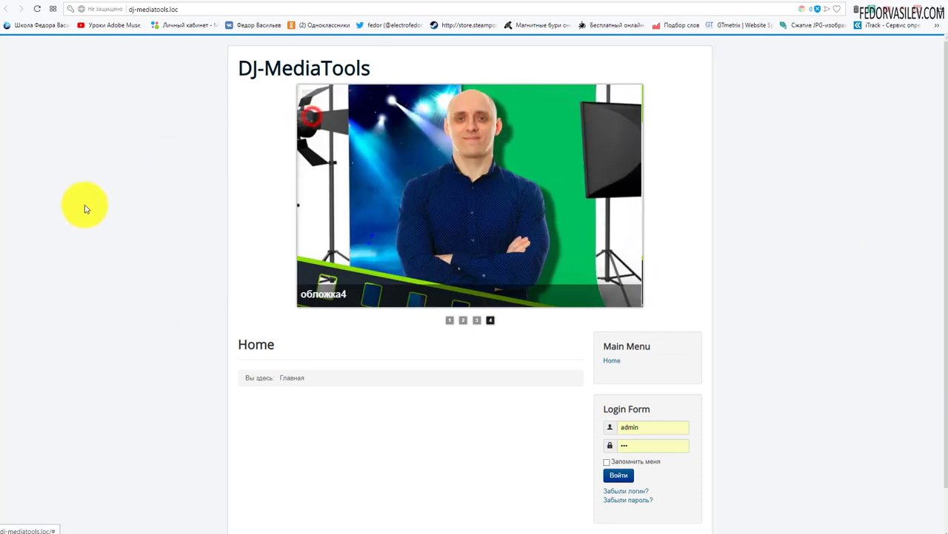
left_click(450, 320)
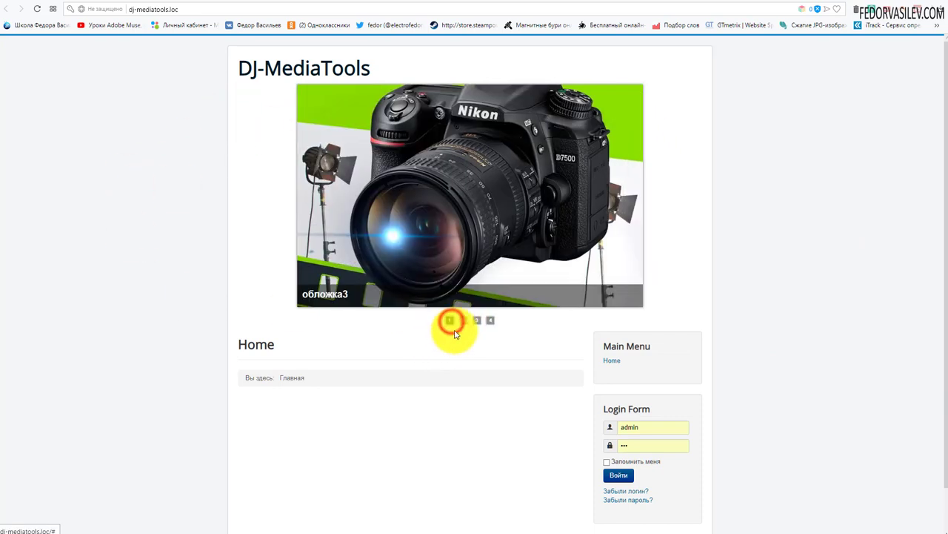
left_click(463, 320)
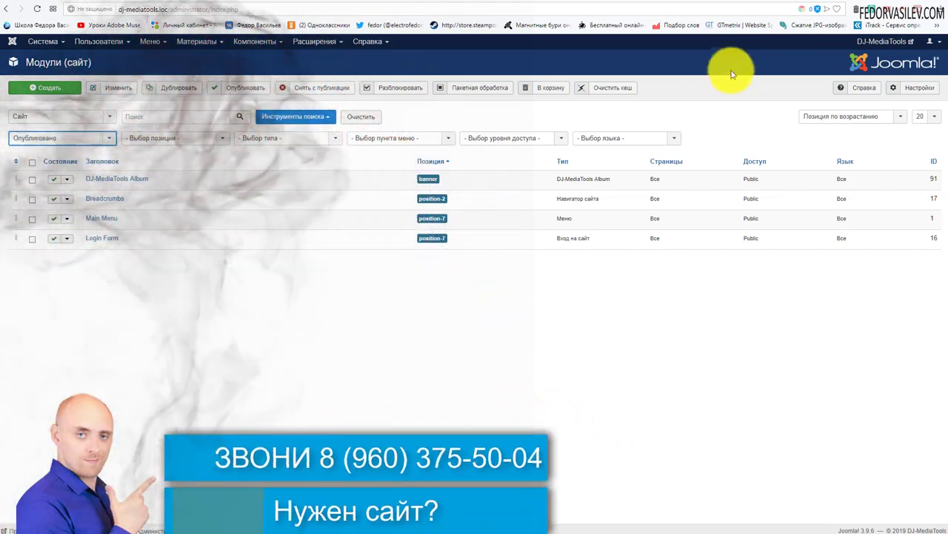
Step: Open the album "1 альбоам" for editing in the DJ-MediaTools component
left_click(256, 40)
mouse_move(267, 64)
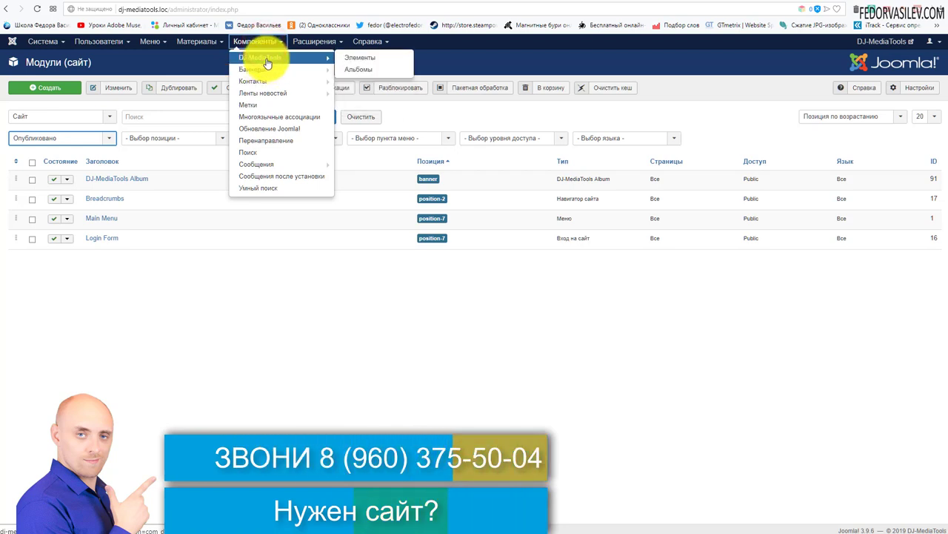
left_click(266, 59)
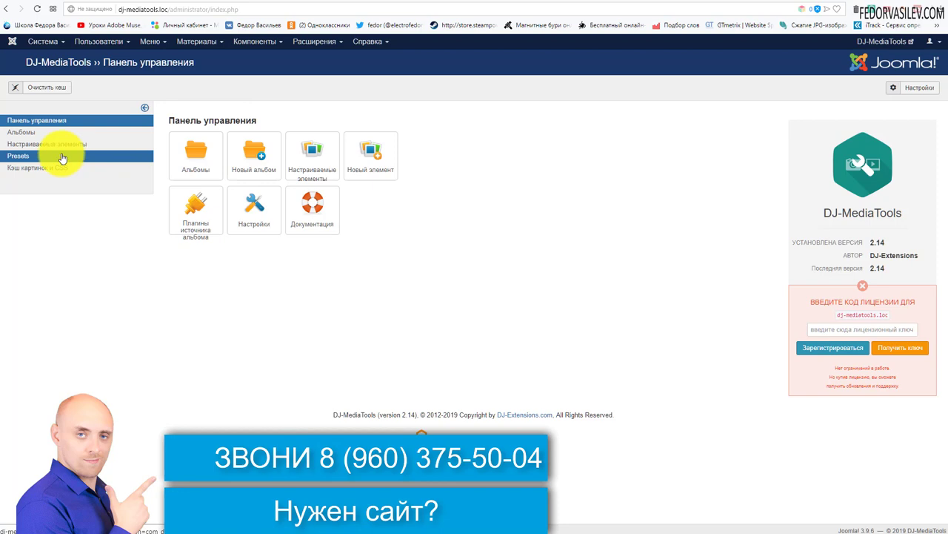
left_click(191, 152)
left_click(320, 169)
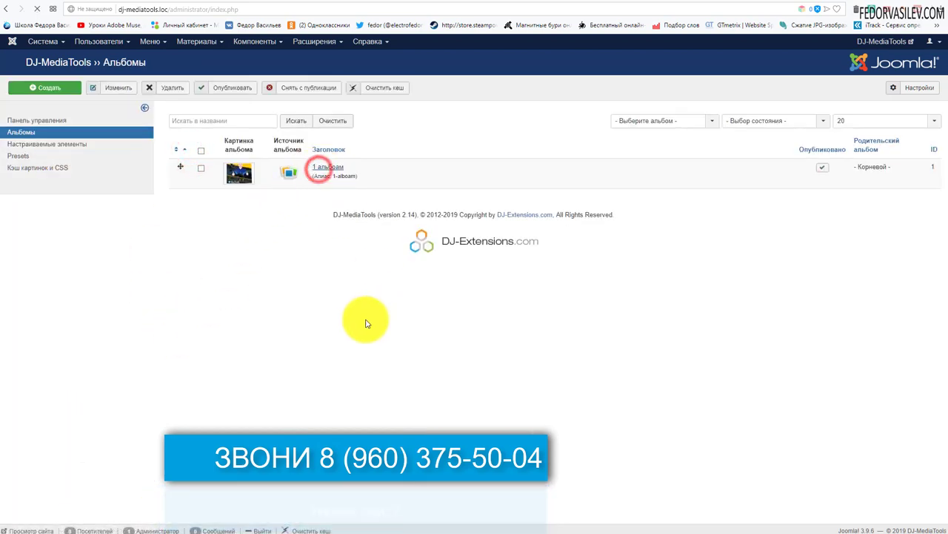
Step: Examine the album's main parameters, including the preset field and the album layout choices
left_click(78, 131)
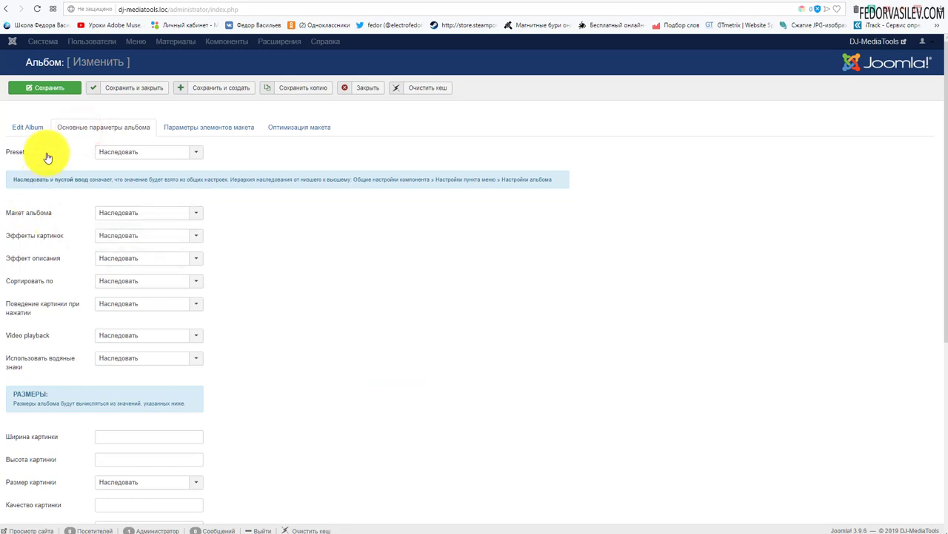
left_click(141, 151)
left_click(286, 154)
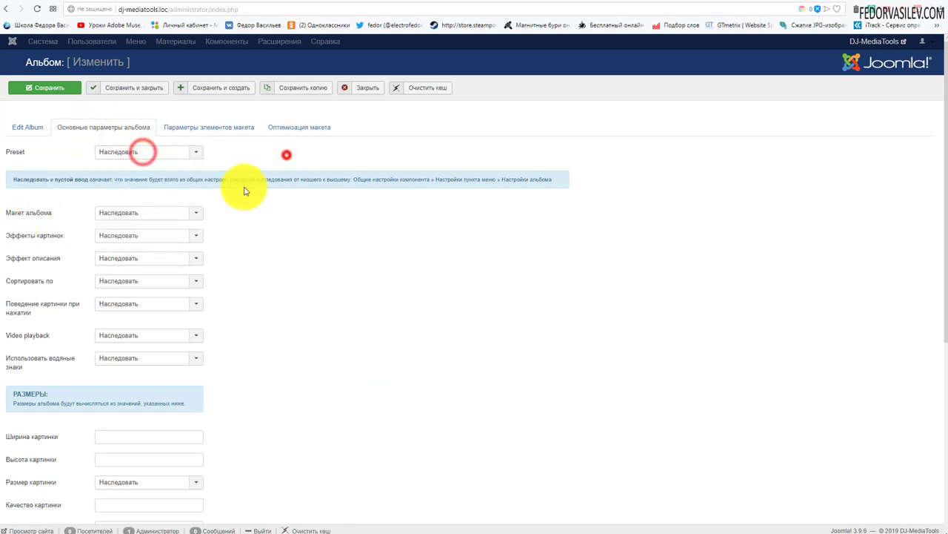
left_click(152, 213)
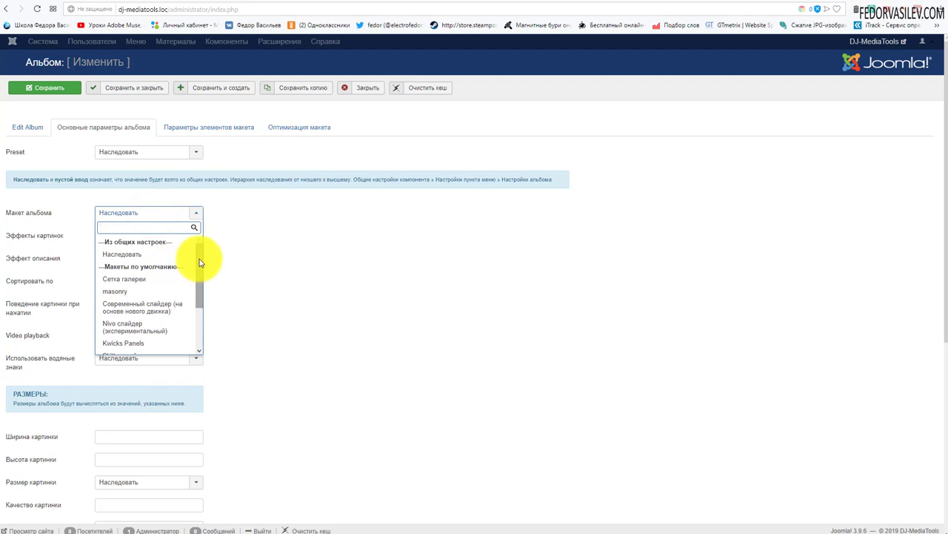
left_click_drag(199, 261, 203, 316)
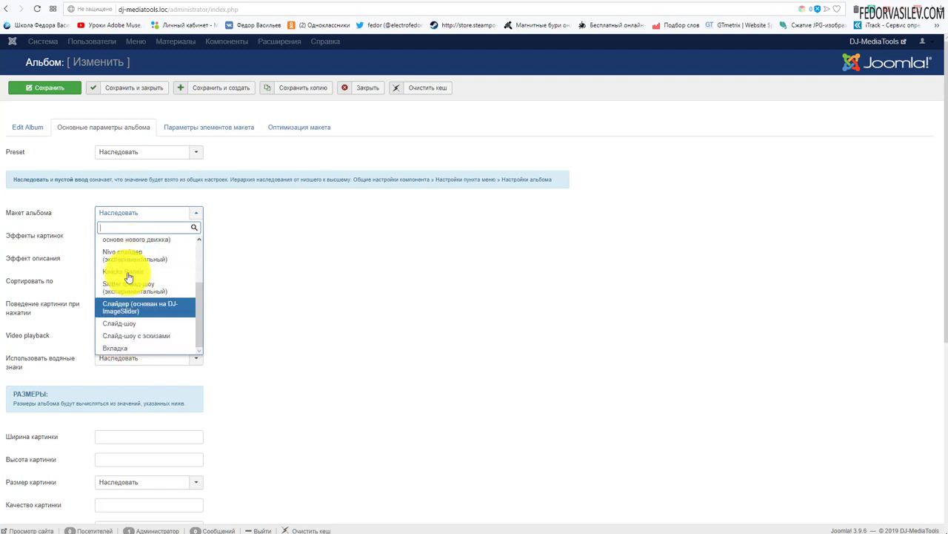
left_click(332, 307)
scroll(223, 267, "down", 2)
scroll(148, 476, "down", 3)
scroll(69, 218, "up", 5)
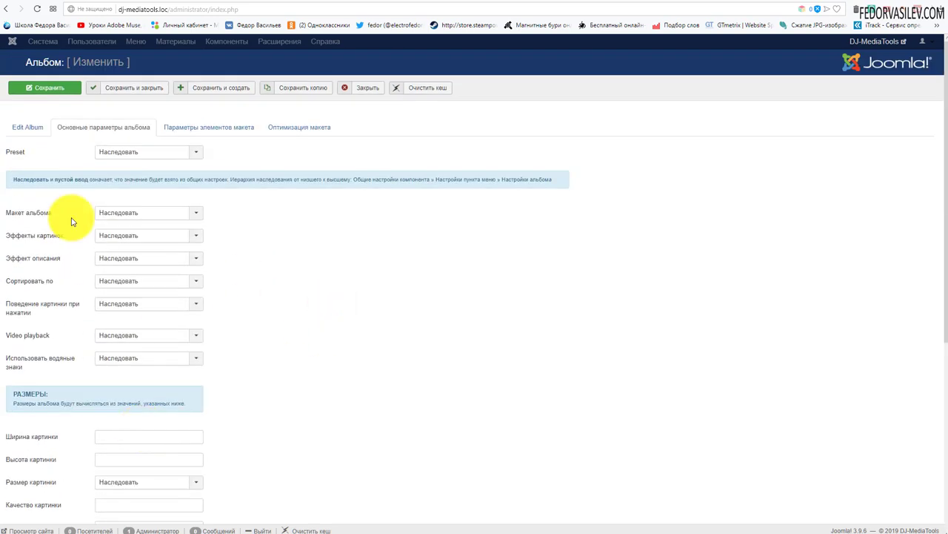
Step: Look through the album's layout element parameters and layout optimization settings, and return to its basic editing page
left_click(186, 131)
left_click(314, 129)
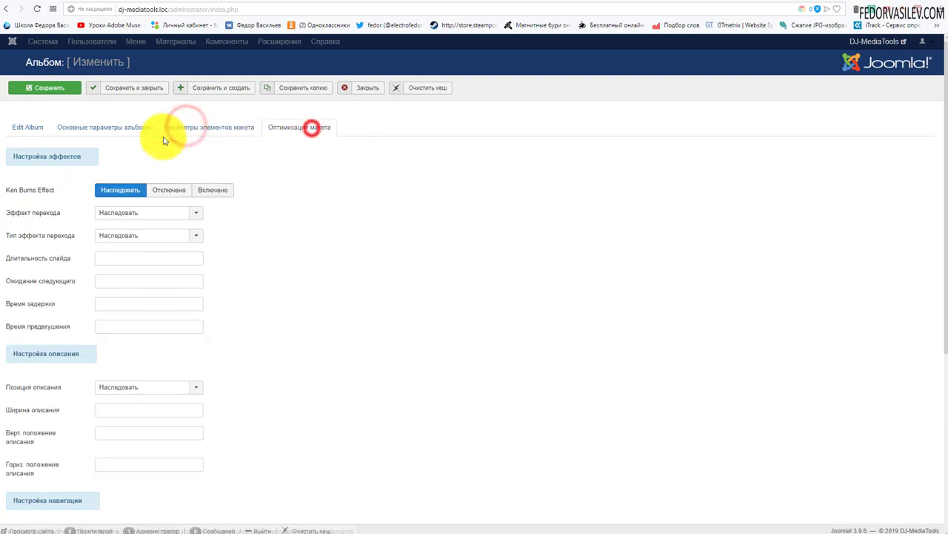
left_click(23, 129)
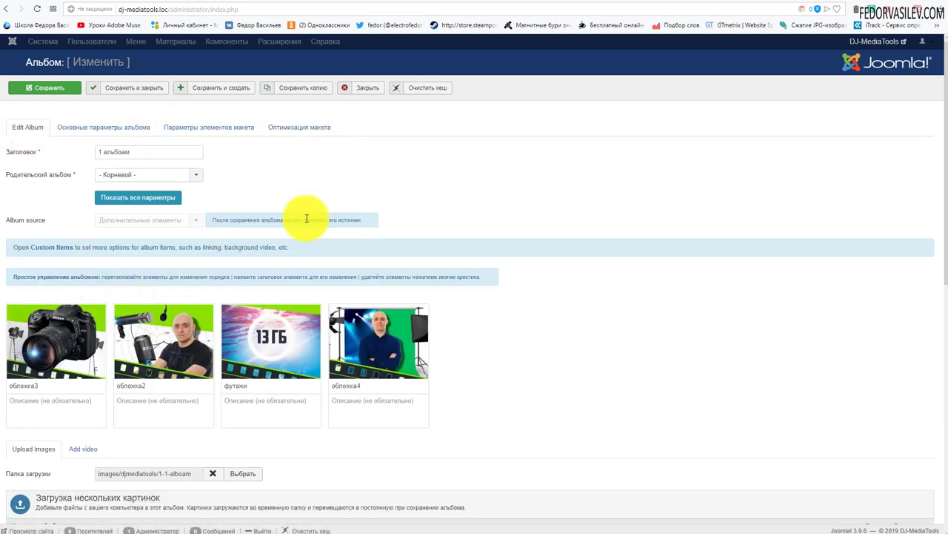
Step: Close the album and open the list of site modules
left_click(364, 91)
left_click(317, 43)
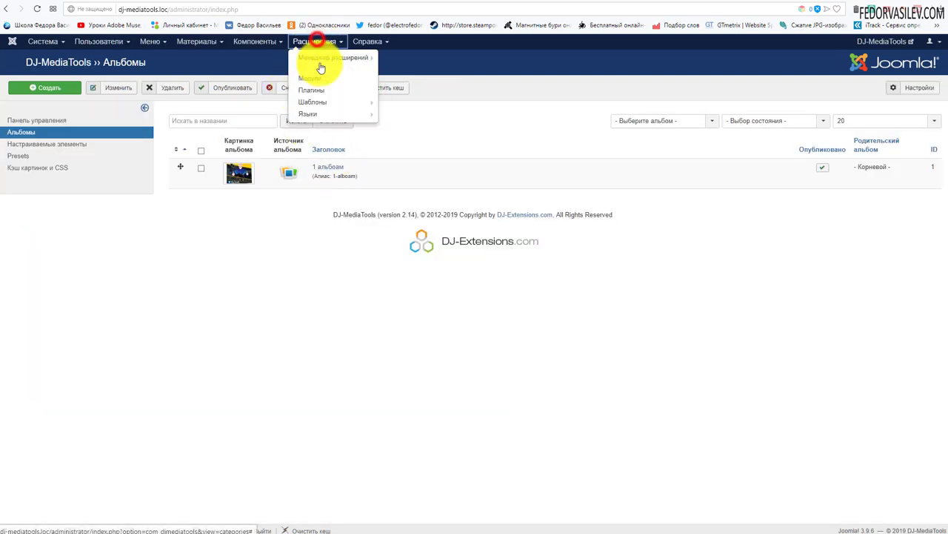
left_click(324, 77)
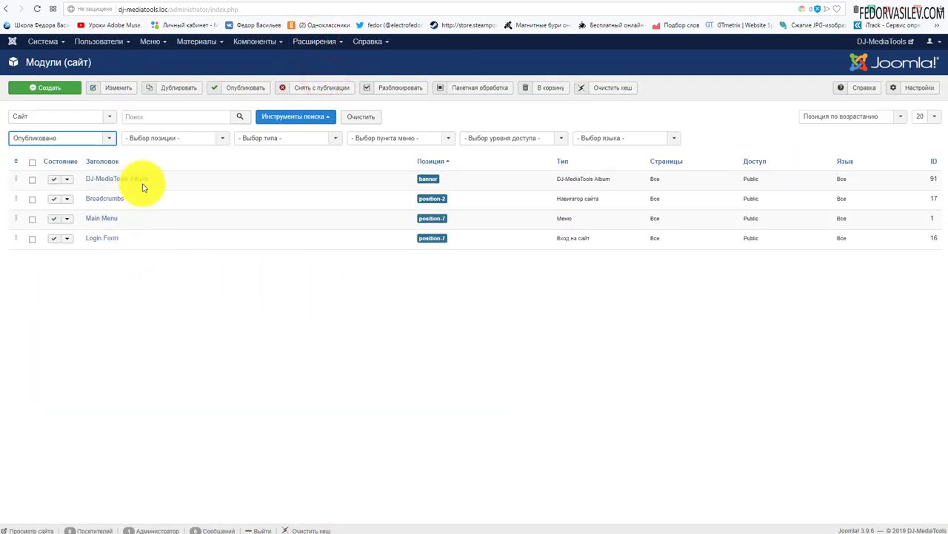
Step: Locate the DJ-MediaTools Album module in the list and view its banner slider on the site's front end
left_click_drag(161, 182, 85, 180)
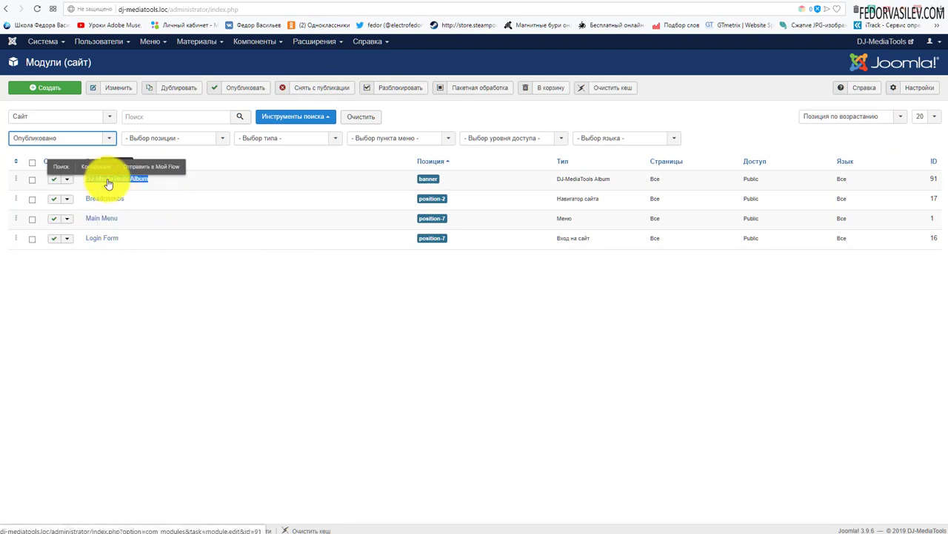
left_click(807, 1)
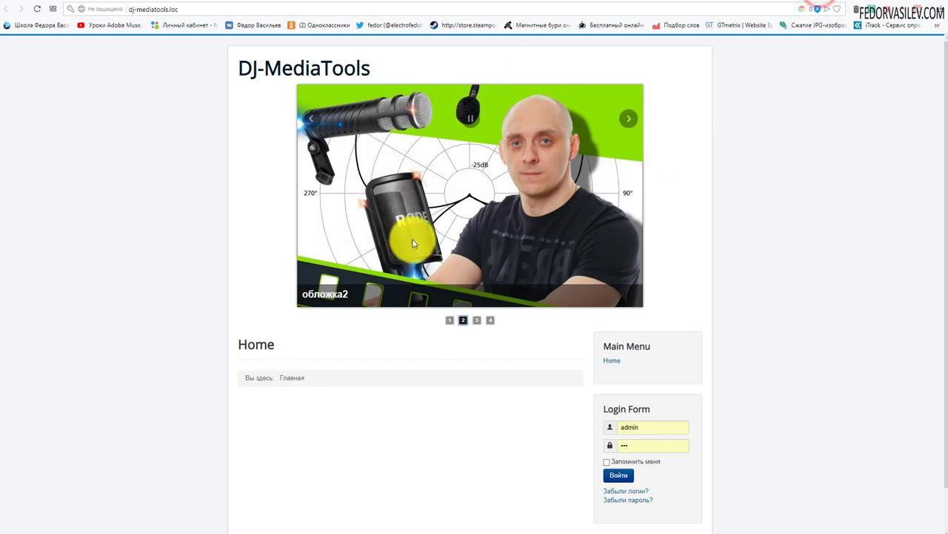
left_click(753, 2)
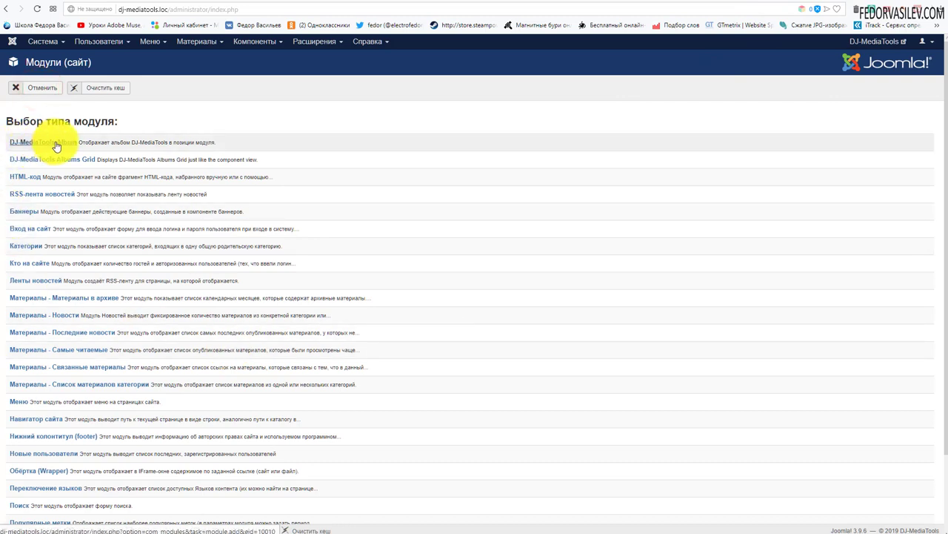
left_click(56, 144)
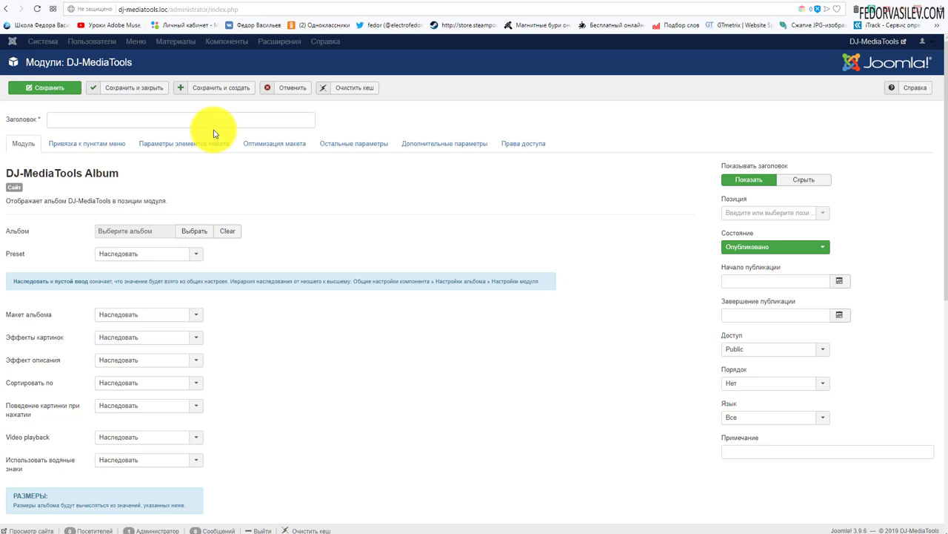
left_click(119, 120)
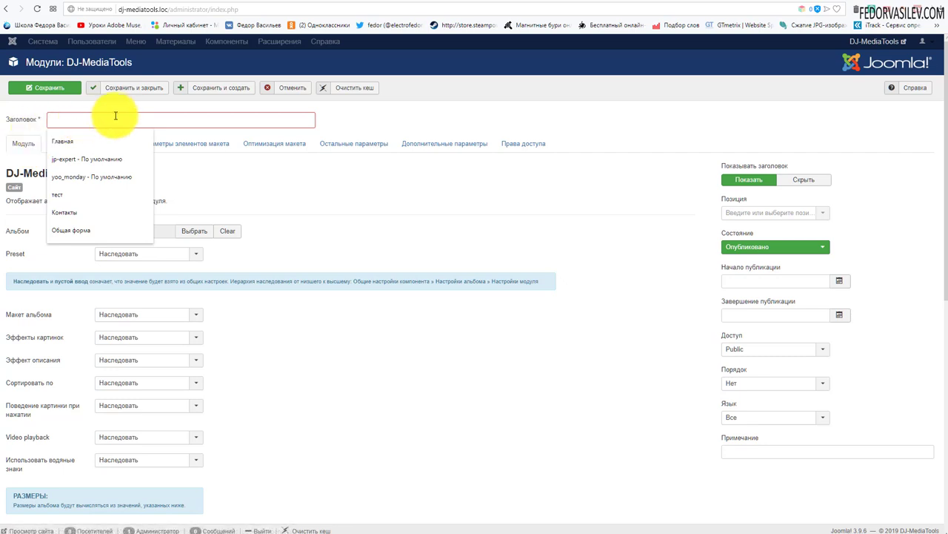
left_click(271, 170)
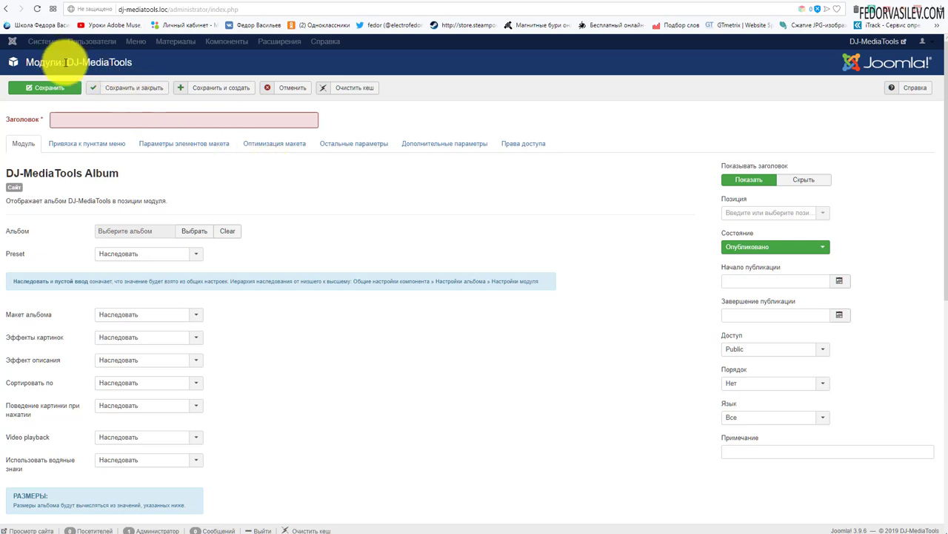
left_click_drag(65, 63, 132, 62)
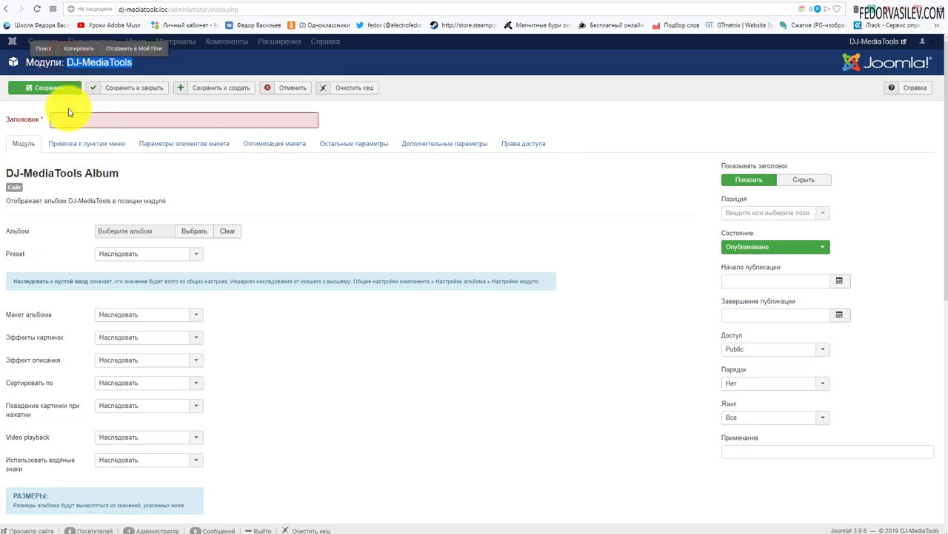
left_click(295, 88)
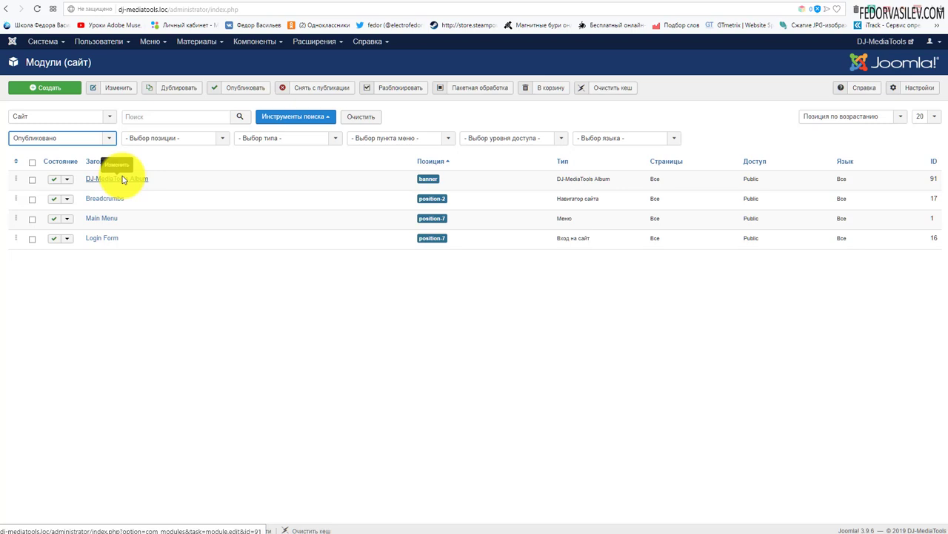
Step: Compare the DJ-MediaTools Album module's list entry with the banner slider on the front end and return to the administration
left_click_drag(151, 177, 86, 179)
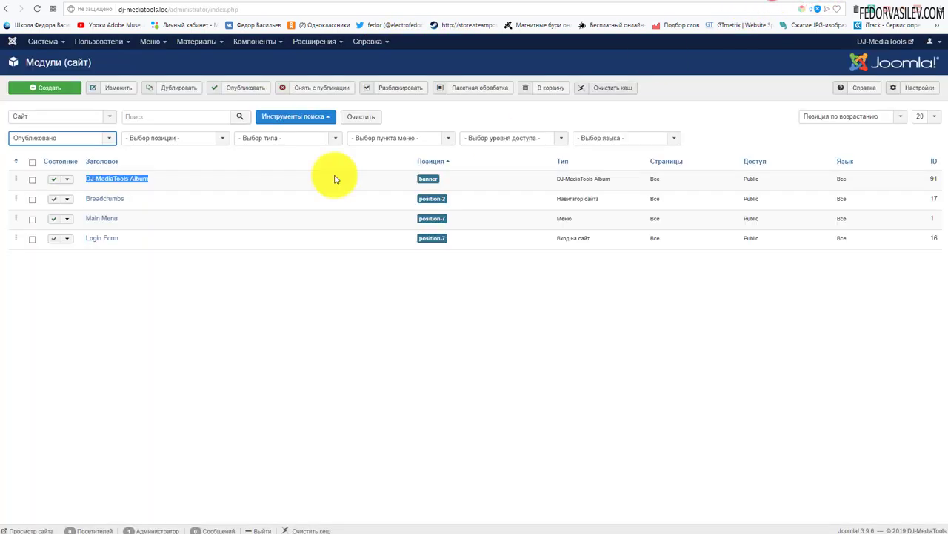
left_click(178, 166)
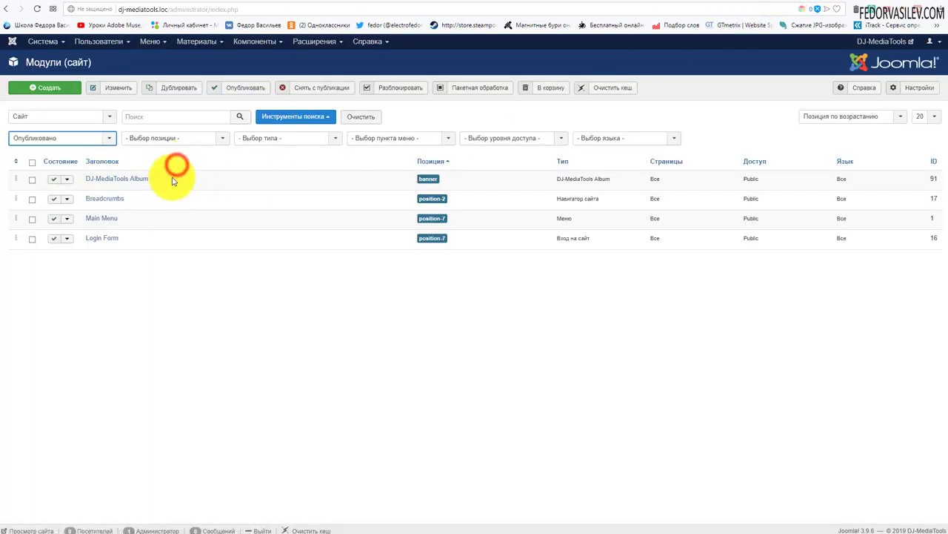
left_click_drag(82, 179, 146, 178)
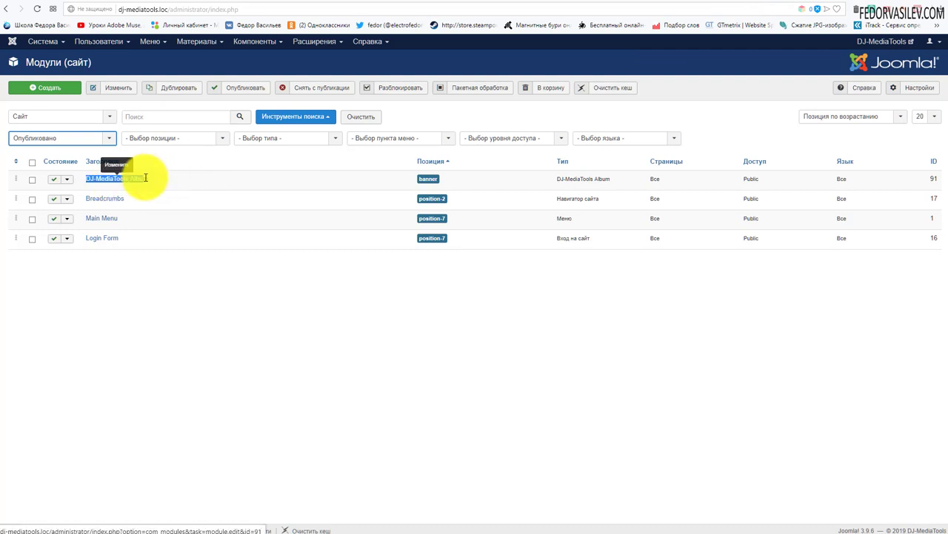
left_click(150, 181)
left_click(714, 1)
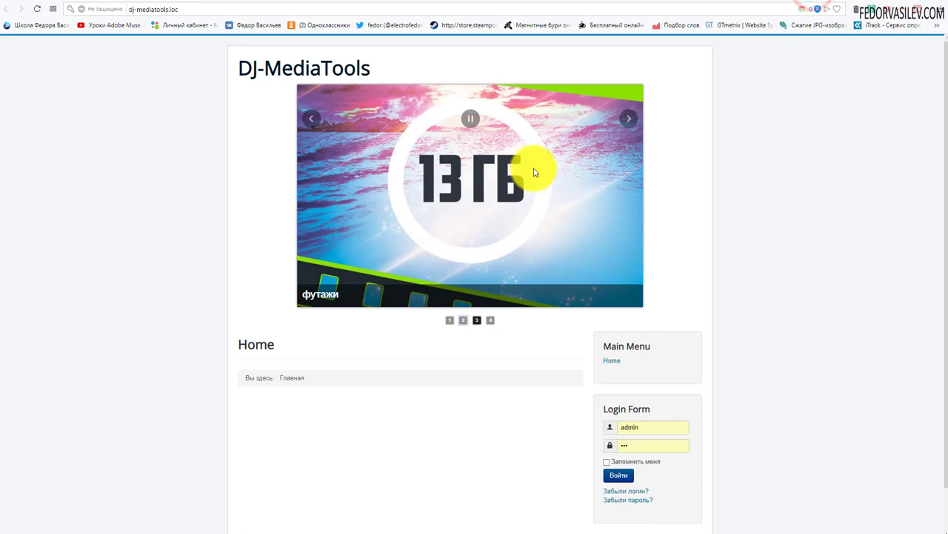
left_click(784, 3)
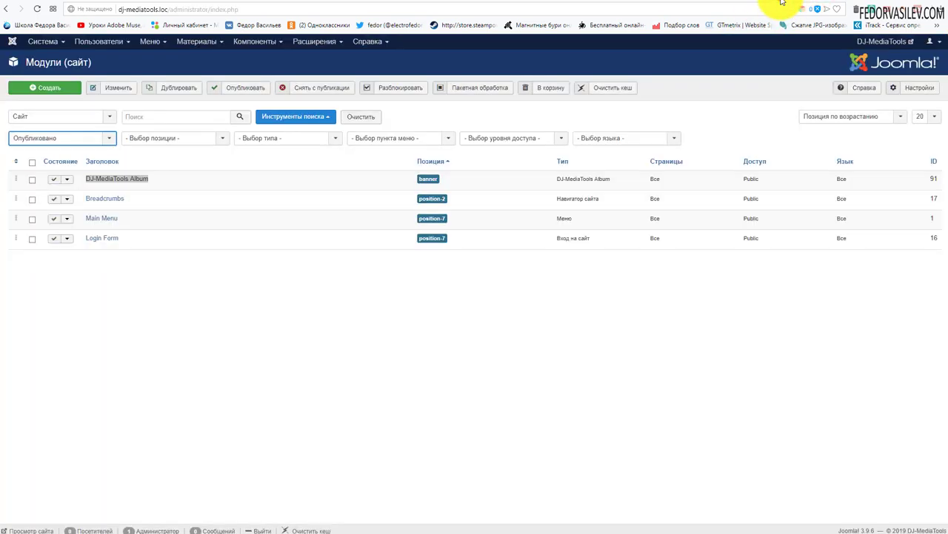
left_click(252, 41)
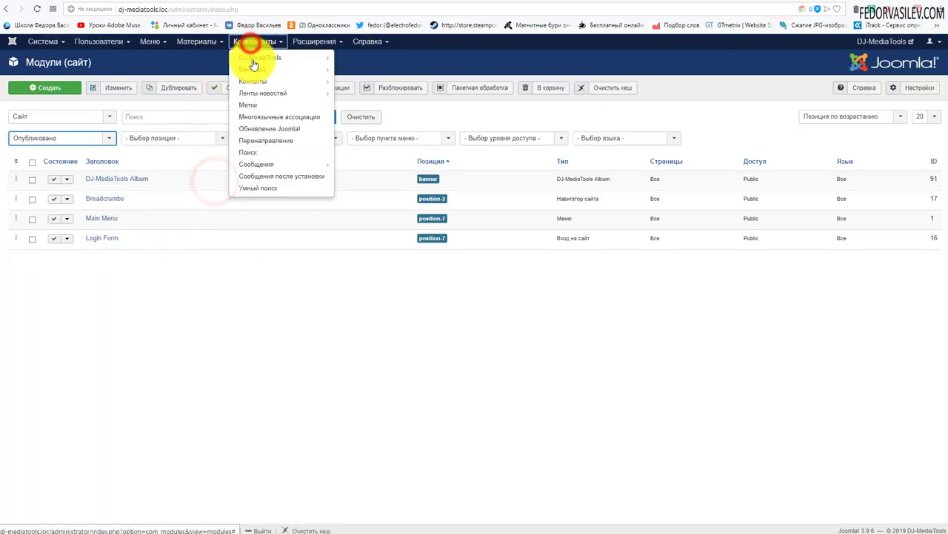
mouse_move(252, 64)
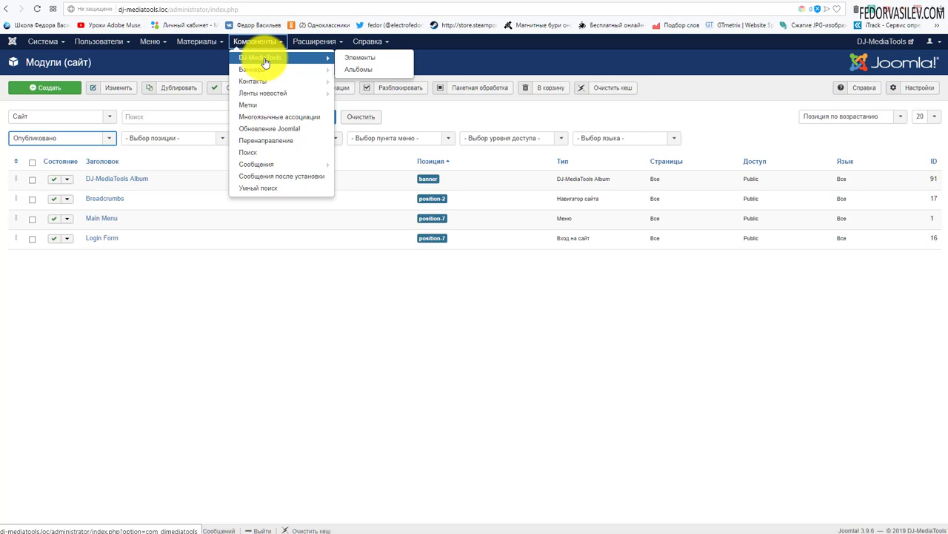
left_click(169, 165)
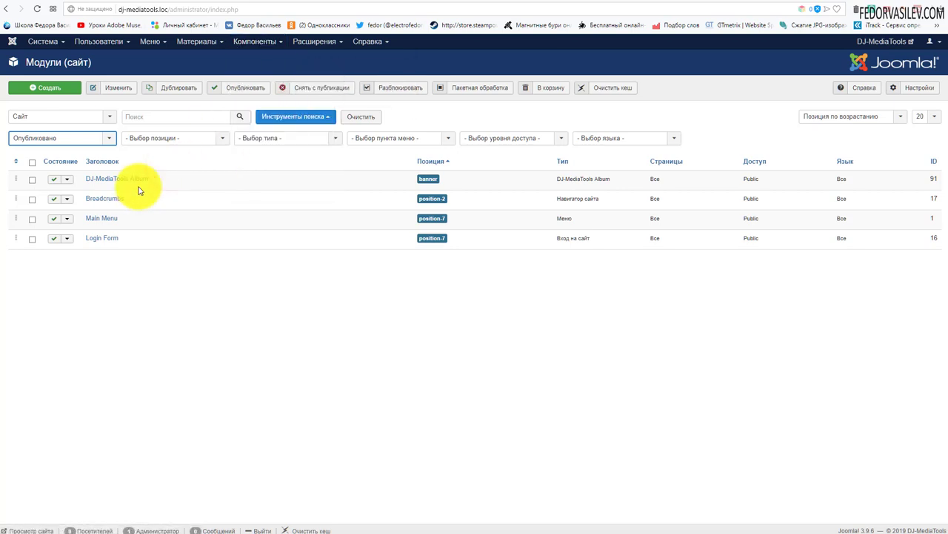
Step: Open the existing DJ-MediaTools Album module, examine its album layout choices, settings and title, and return to the module list
left_click(114, 180)
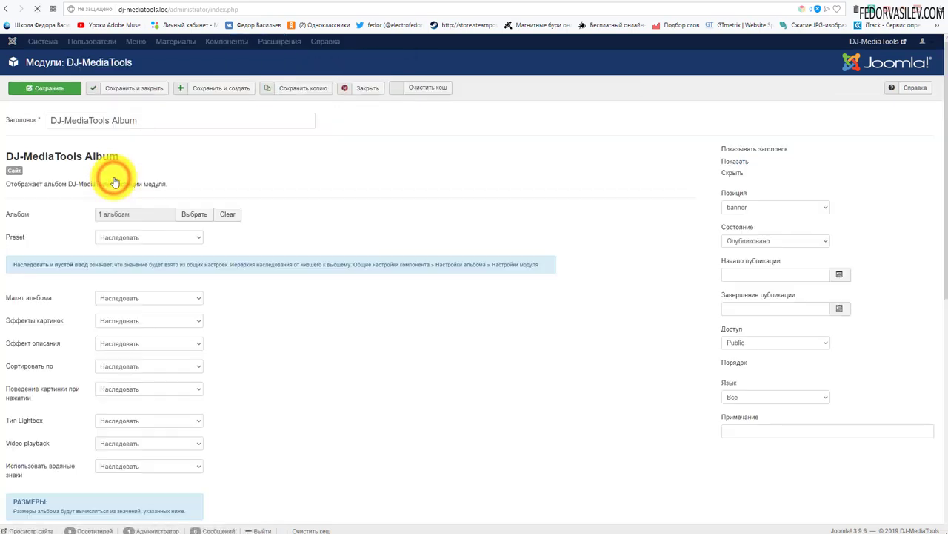
scroll(89, 244, "down", 3)
scroll(65, 231, "up", 1)
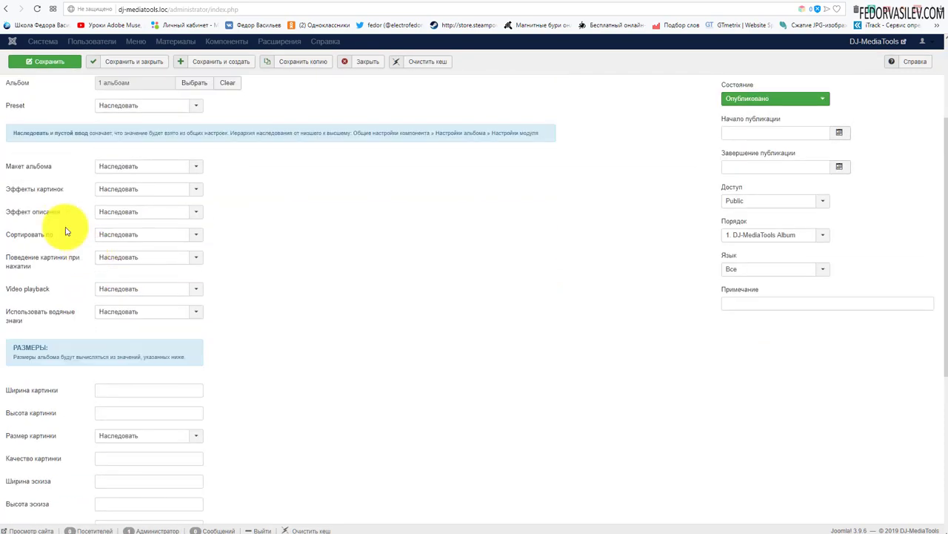
left_click(109, 167)
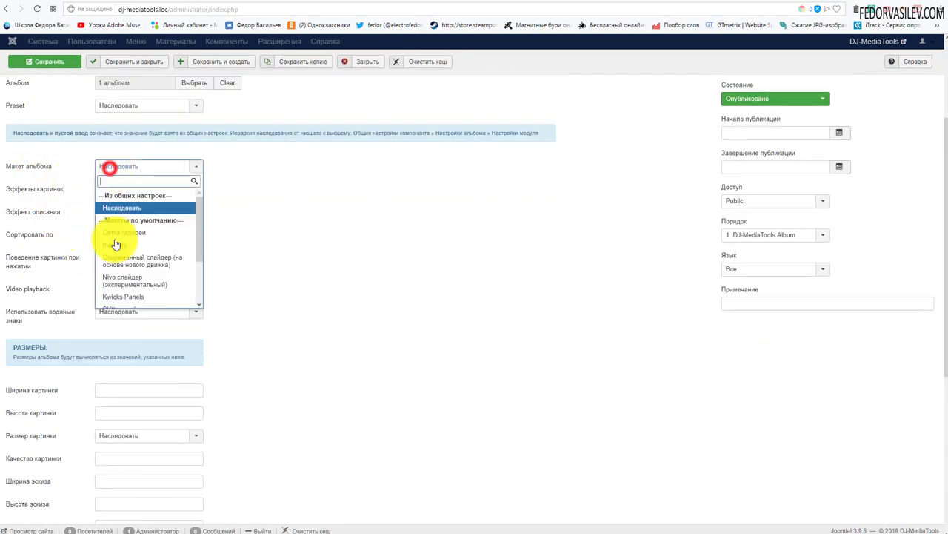
left_click(461, 328)
scroll(148, 274, "up", 3)
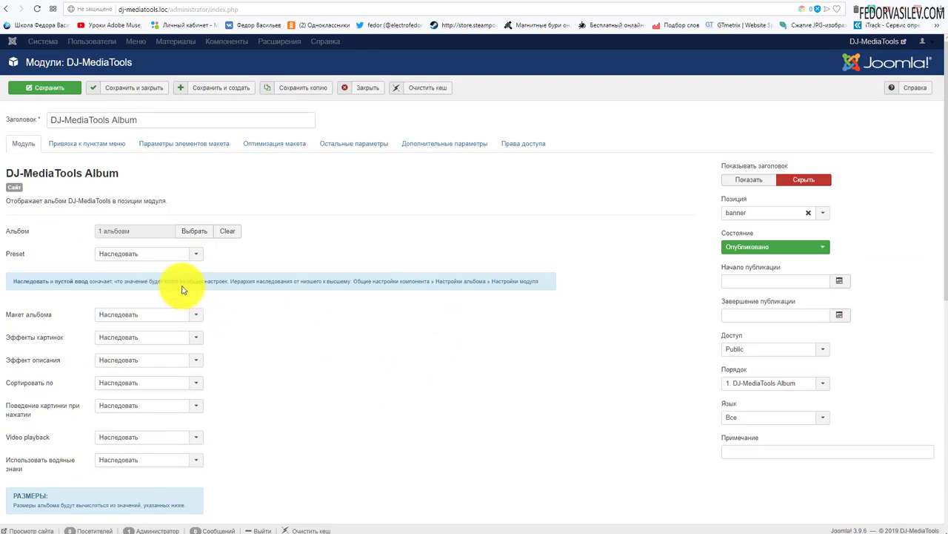
left_click(136, 314)
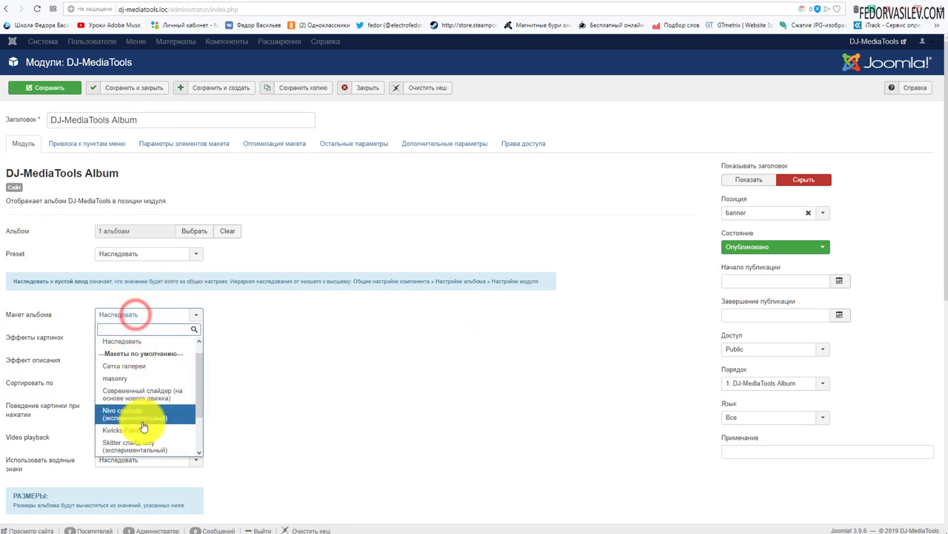
left_click(304, 369)
left_click_drag(158, 120, 12, 122)
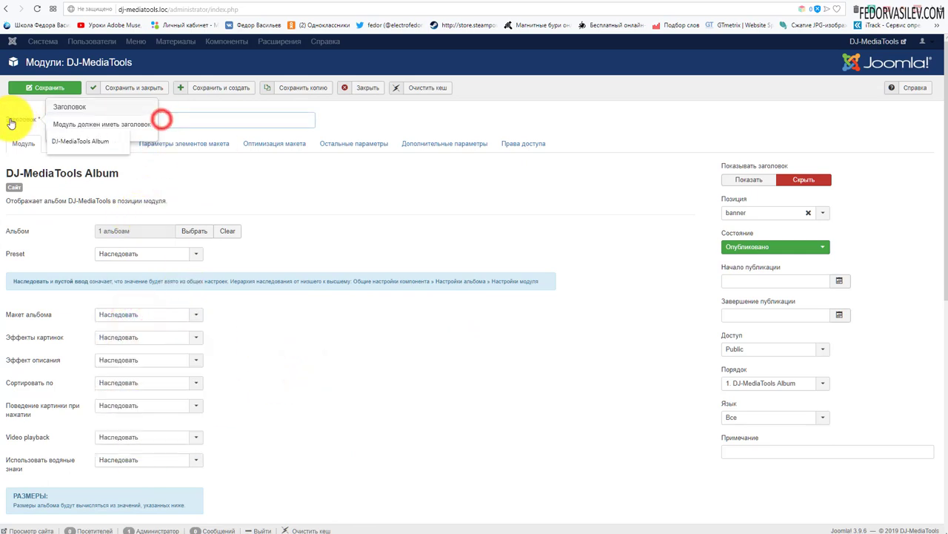
left_click(351, 203)
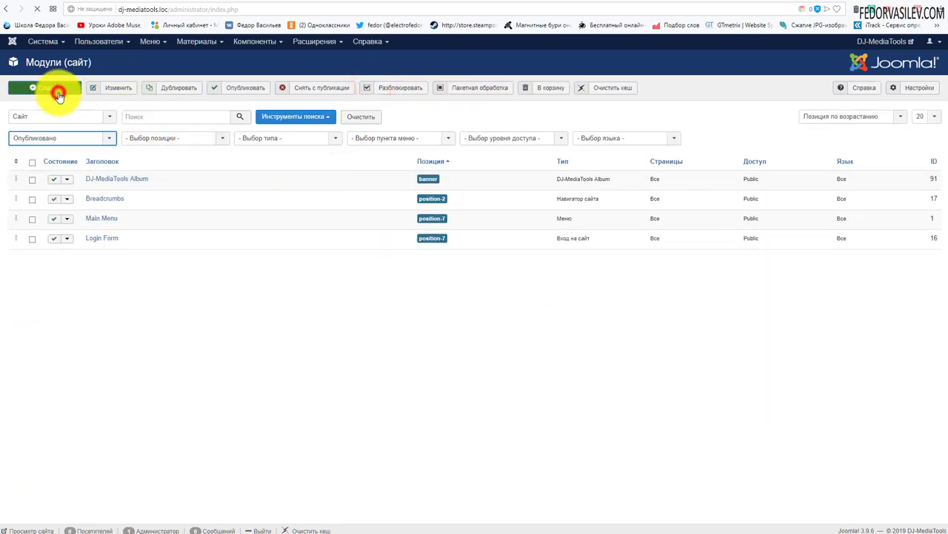
Step: Start a new site module of the DJ-MediaTools Album type and review its available album layouts
left_click(40, 139)
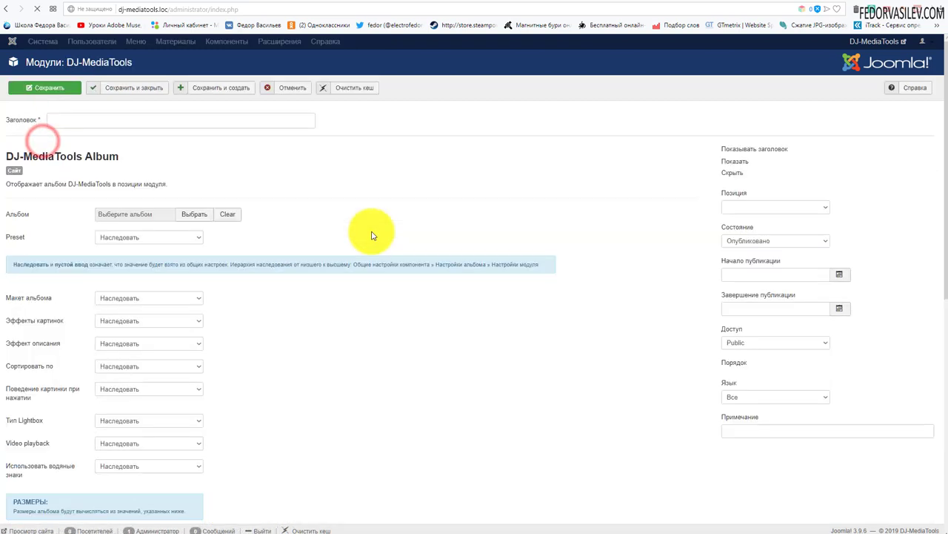
left_click(190, 314)
scroll(117, 430, "down", 1)
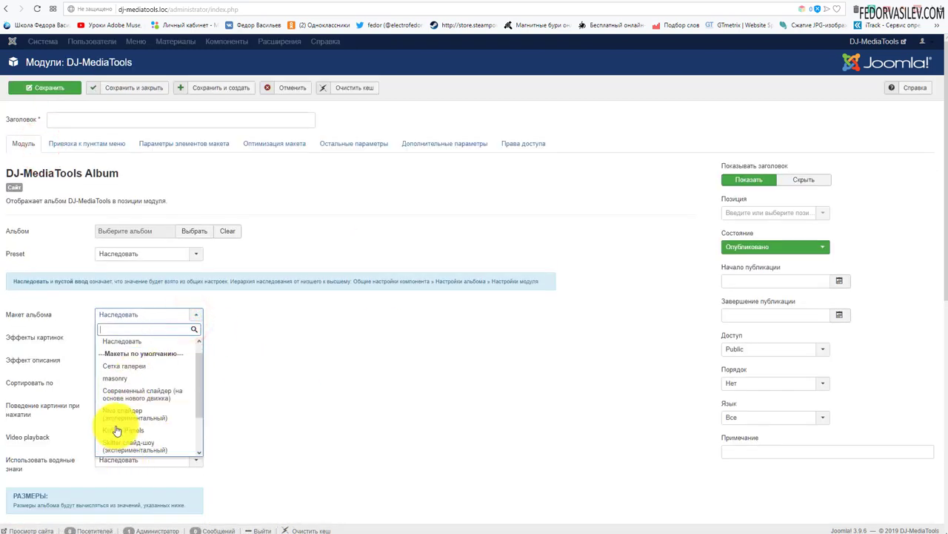
left_click(278, 400)
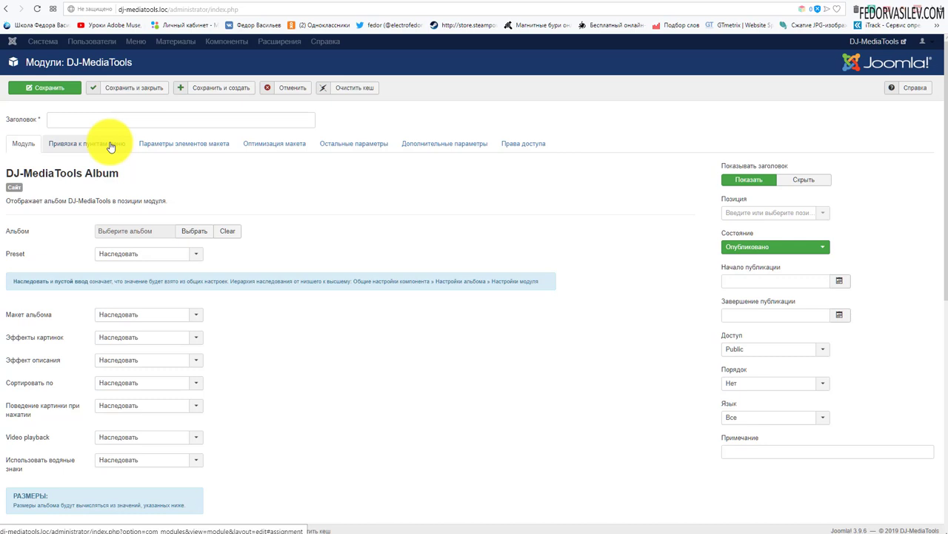
Step: Look through the album layout choices of the new module and cancel its creation
mouse_move(42, 320)
left_click(115, 321)
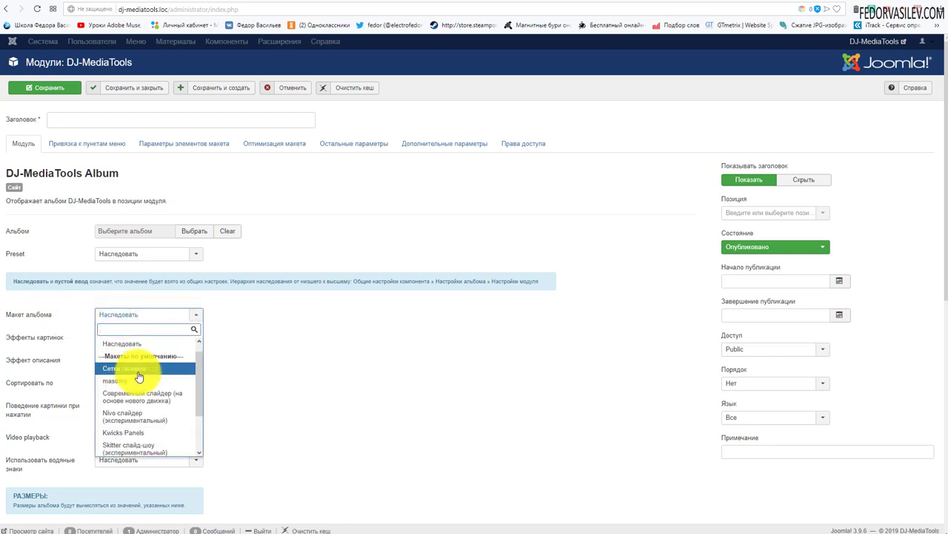
left_click(290, 353)
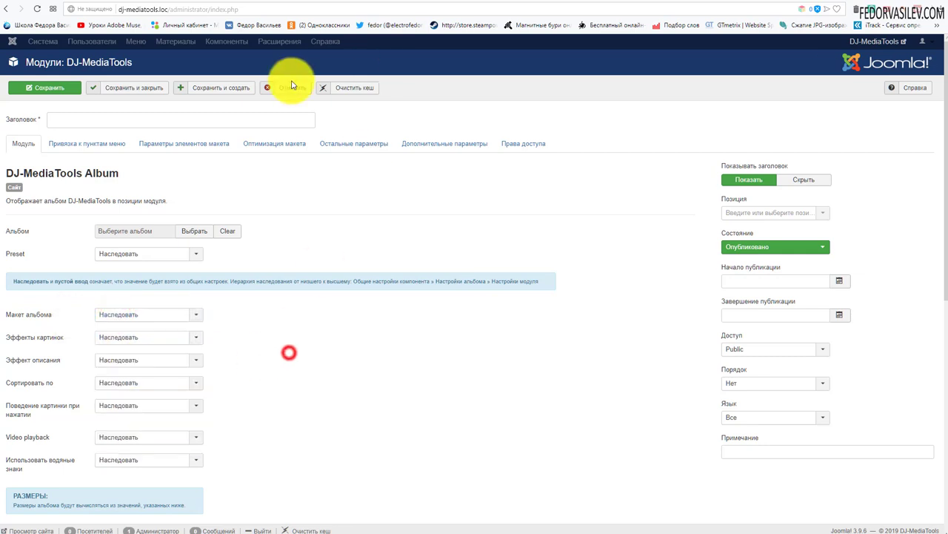
left_click(279, 88)
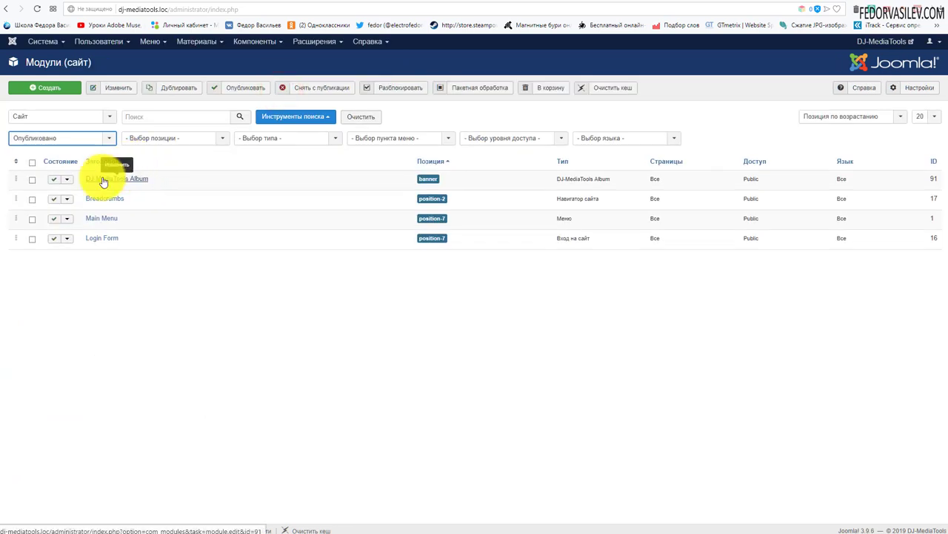
Step: Open the existing DJ-MediaTools Album module, examine its album layout choices and image size fields, and close it
left_click(138, 179)
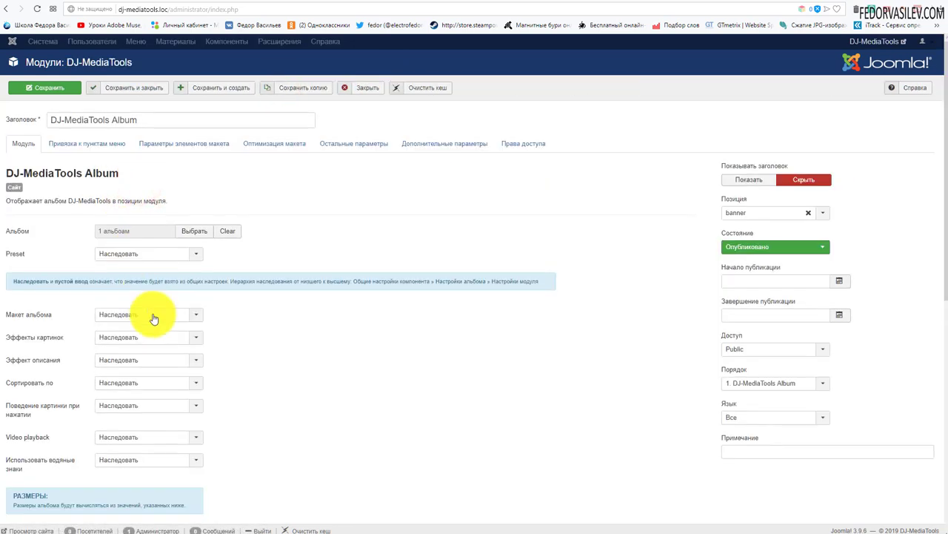
left_click(152, 318)
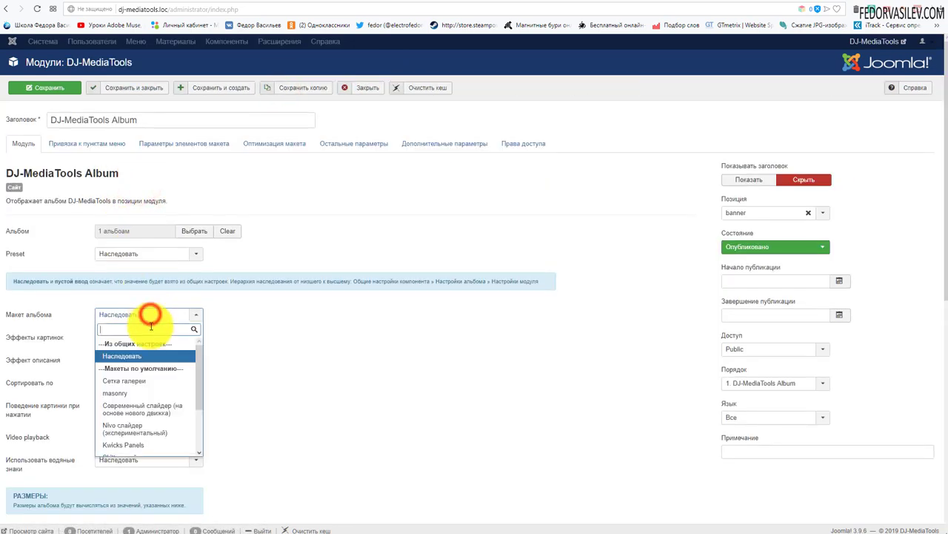
left_click(255, 384)
scroll(164, 301, "down", 3)
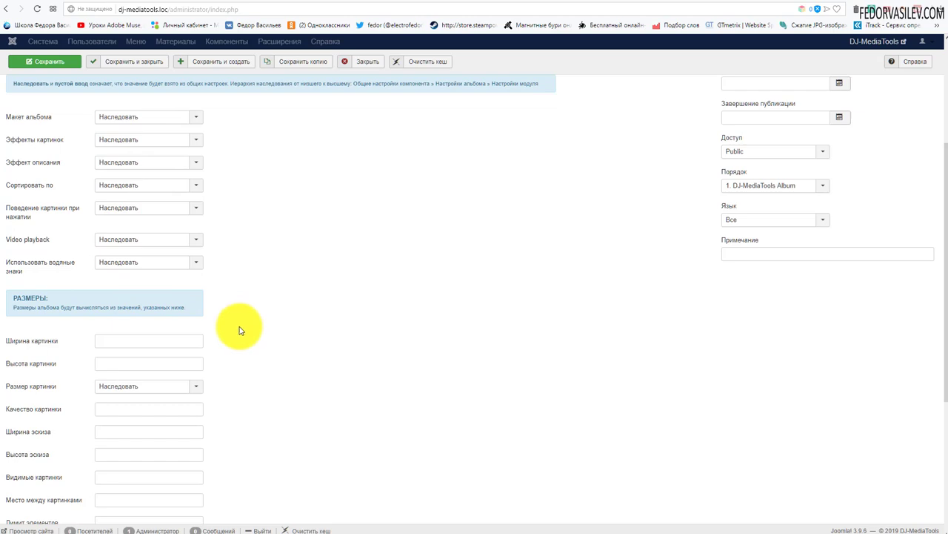
scroll(239, 330, "up", 2)
scroll(241, 329, "up", 2)
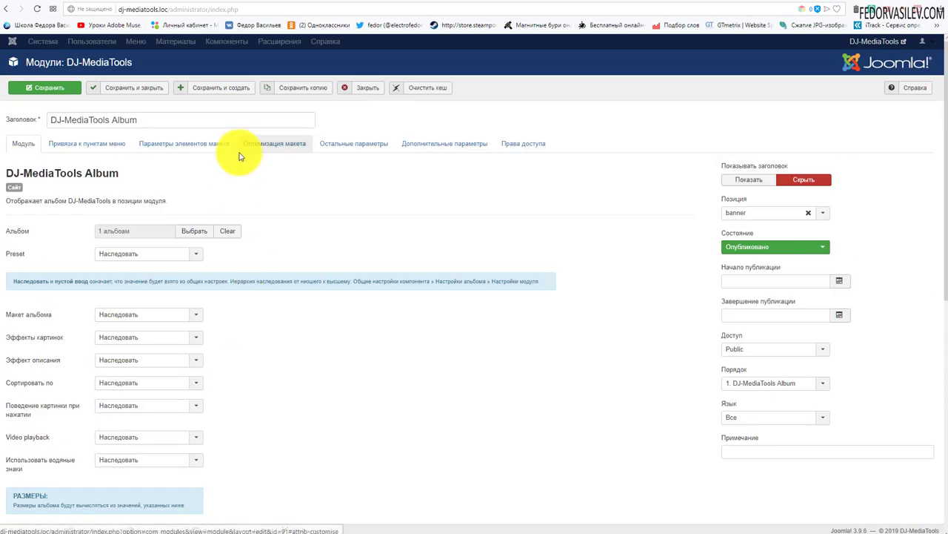
left_click(368, 87)
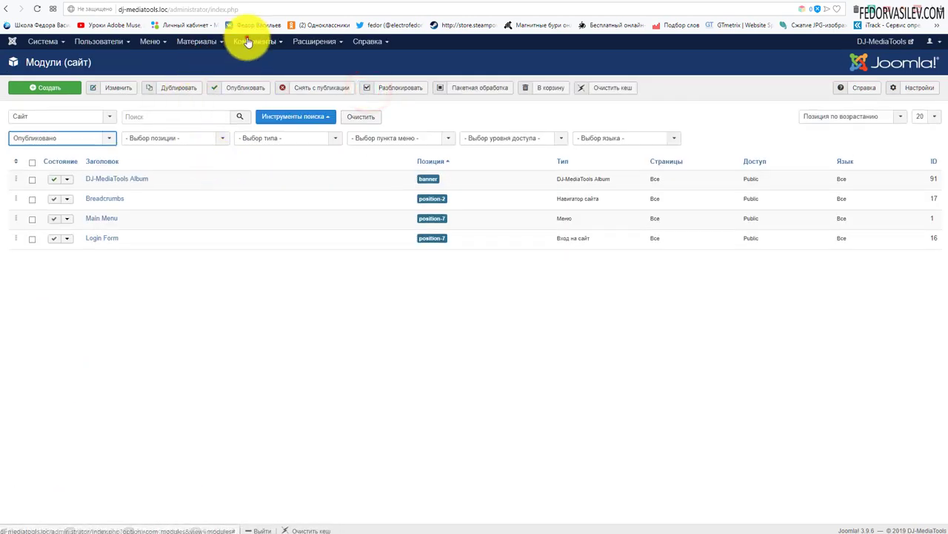
Step: Open the DJ-MediaTools component's global settings at the main album parameters
left_click(244, 41)
left_click(249, 58)
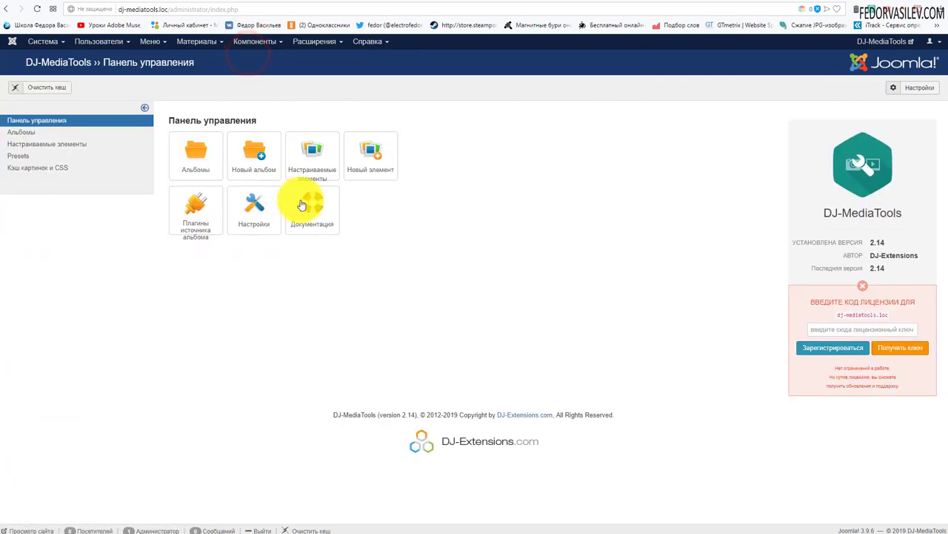
left_click(916, 87)
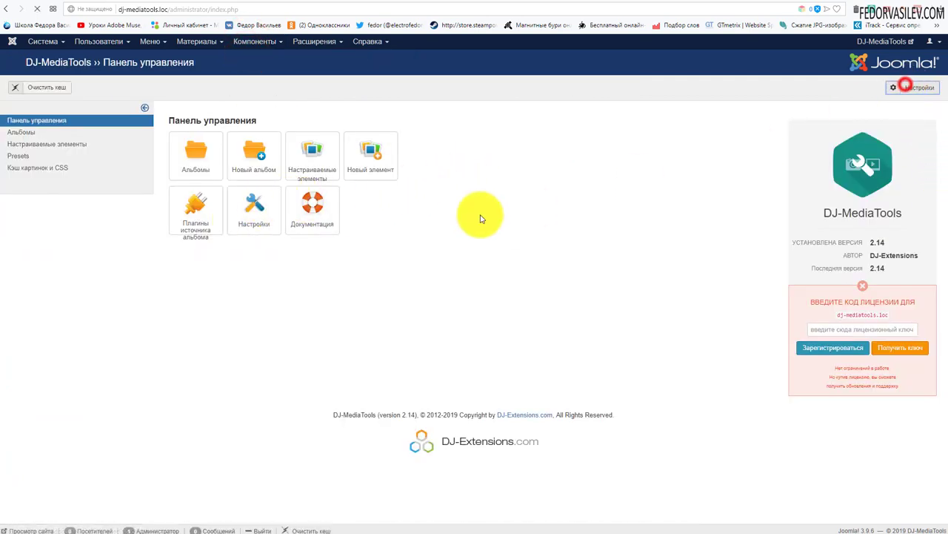
left_click(205, 119)
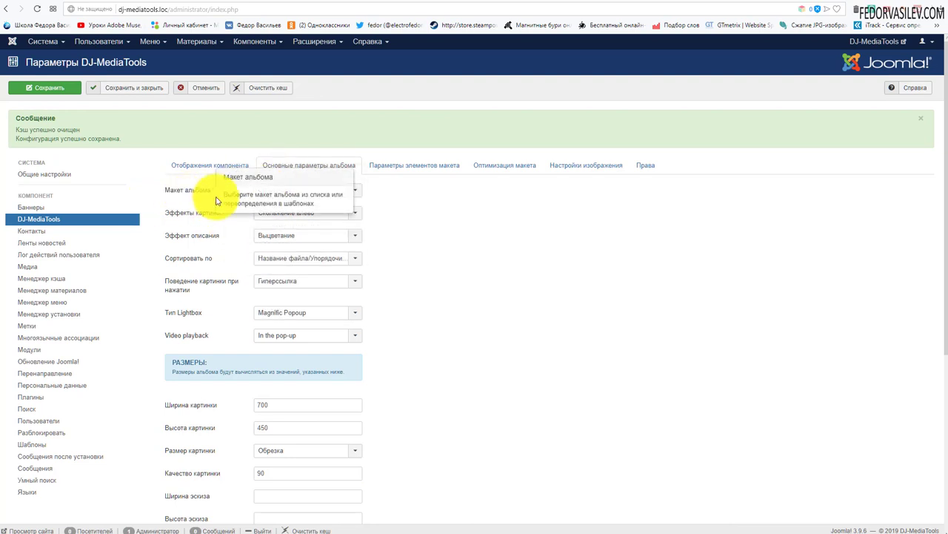
Step: Set the component's album layout to Сетка галереи and check the banner on the site's front end
left_click(263, 196)
scroll(273, 193, "up", 3)
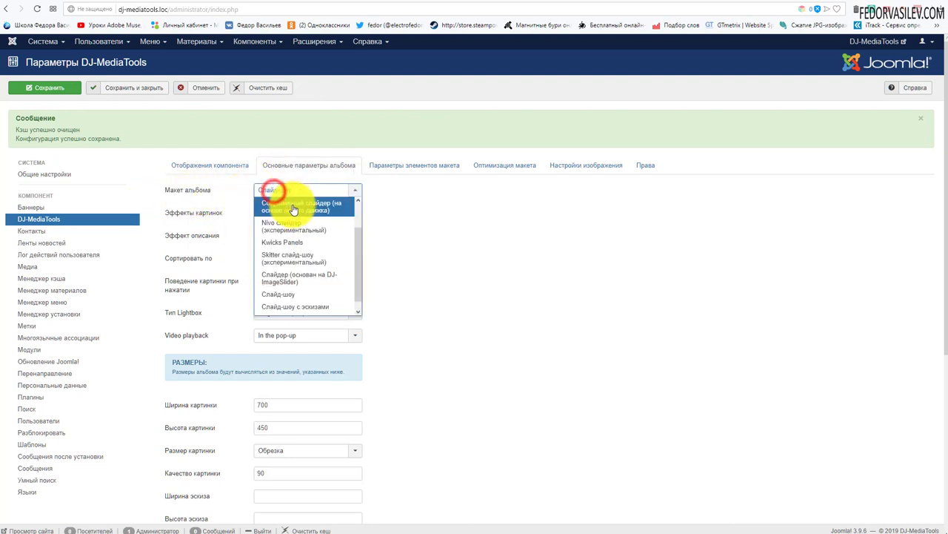
left_click(278, 215)
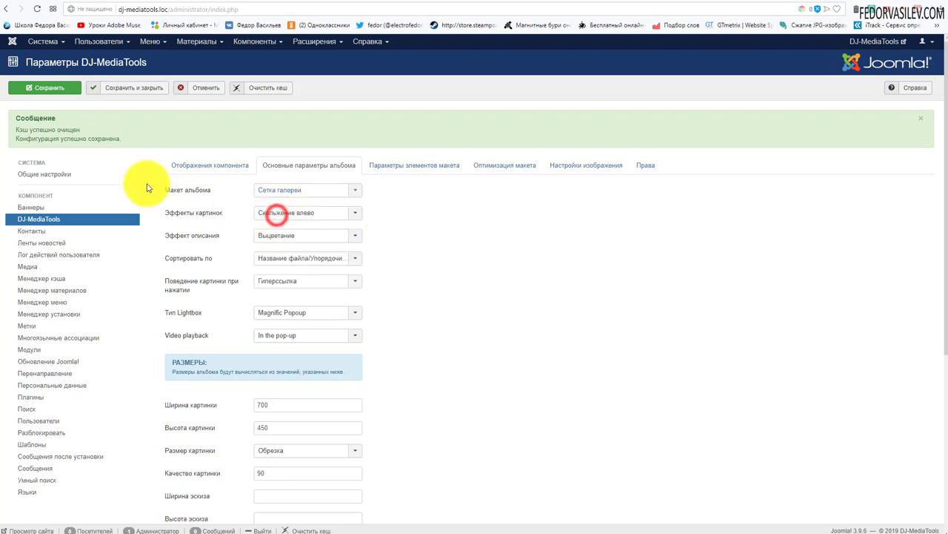
left_click(809, 6)
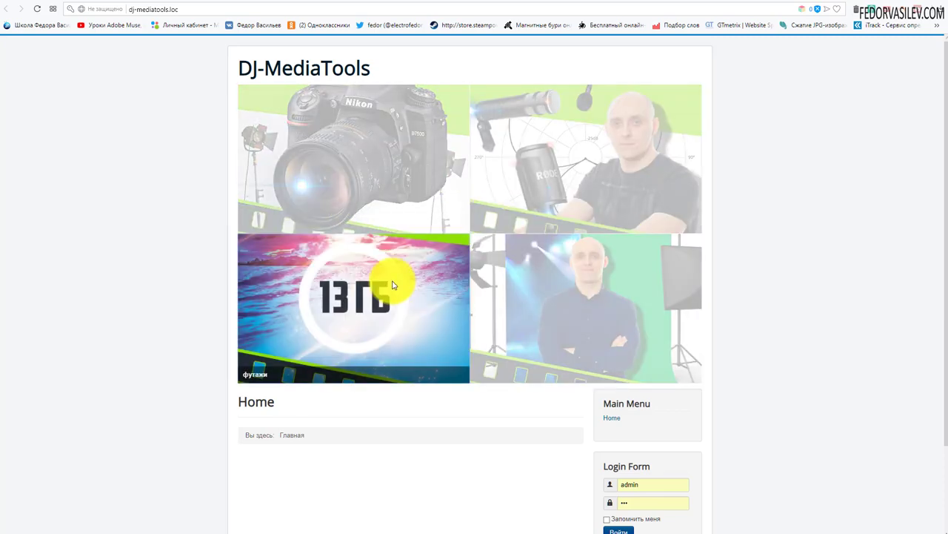
left_click(787, 1)
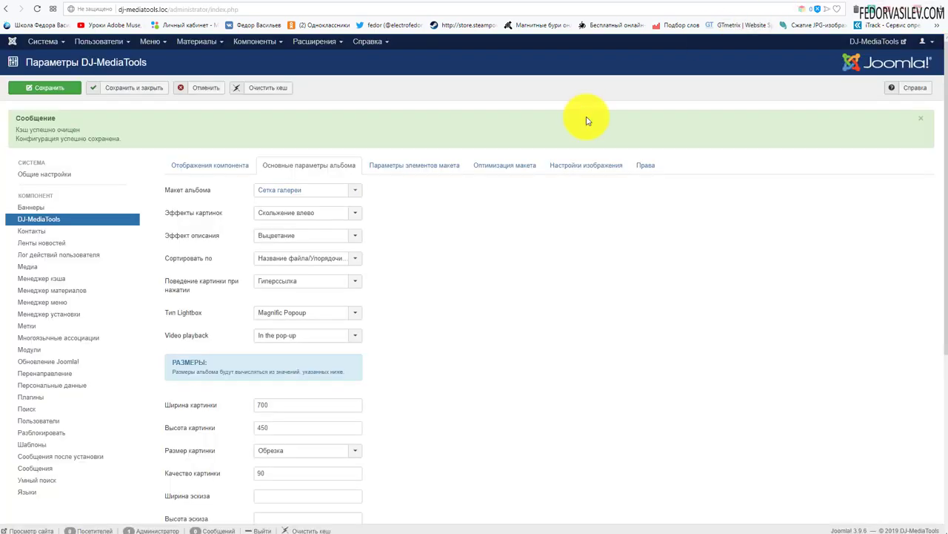
Step: Set the component's album layout to Слайд-шоу, then save and close its settings
left_click(303, 190)
scroll(298, 189, "down", 3)
left_click(288, 288)
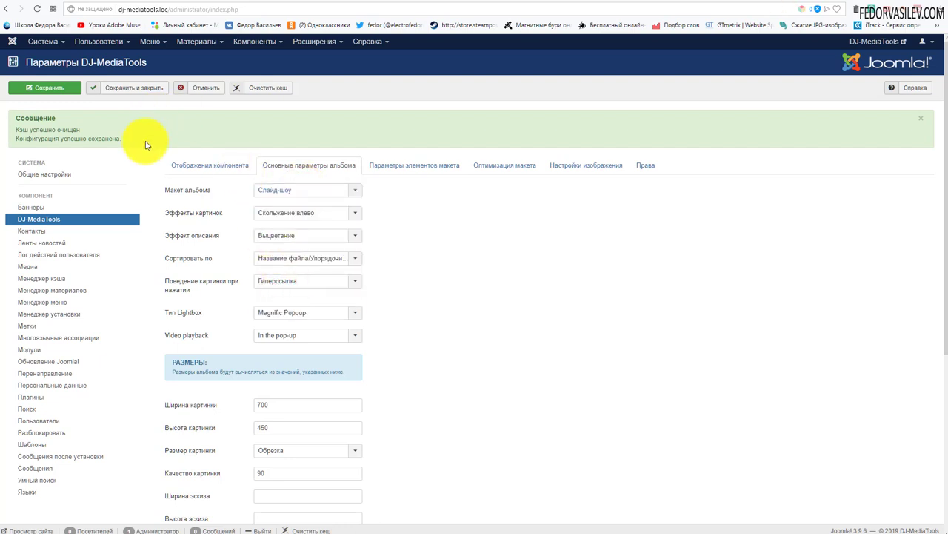
left_click(130, 92)
Step: Check the slideshow banner on the site's front end by advancing to the next and the fourth slide, and return to the administration
left_click(819, 4)
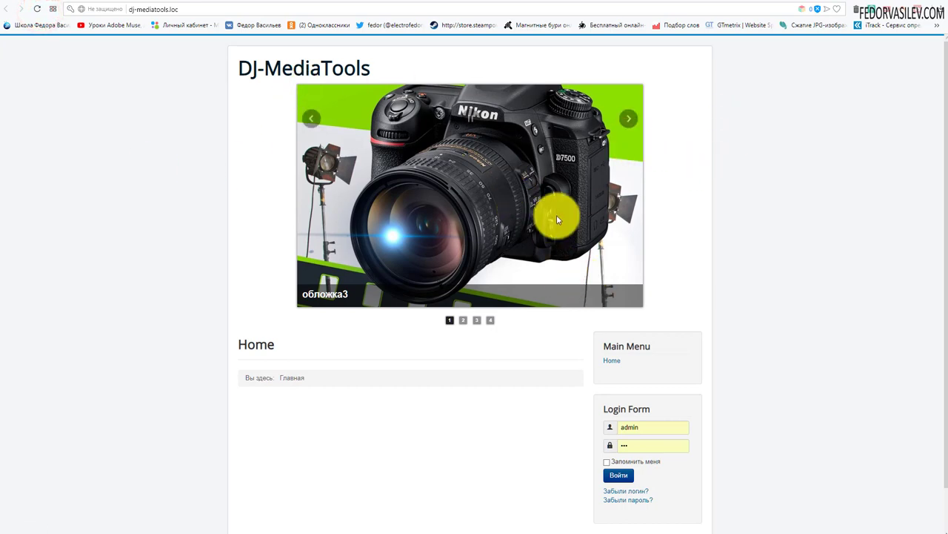
left_click(627, 120)
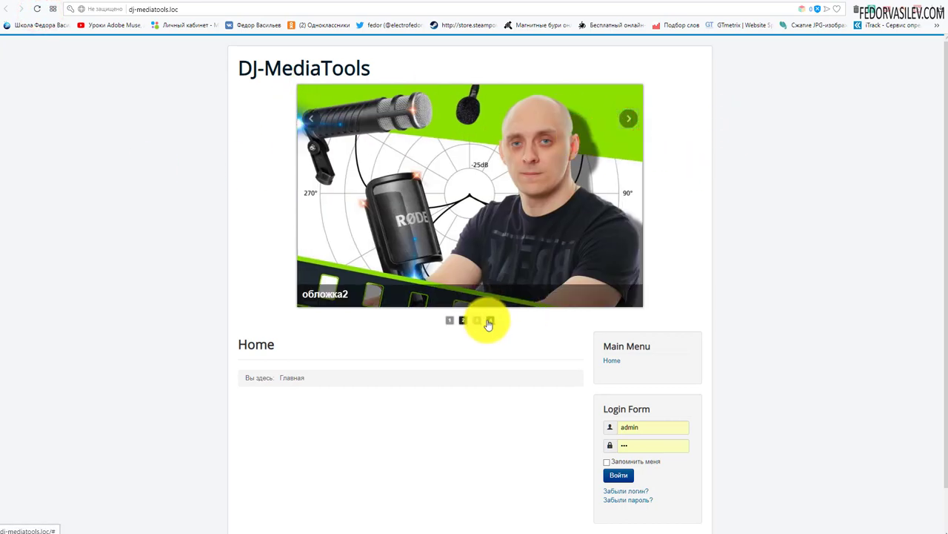
left_click(490, 319)
left_click(815, 5)
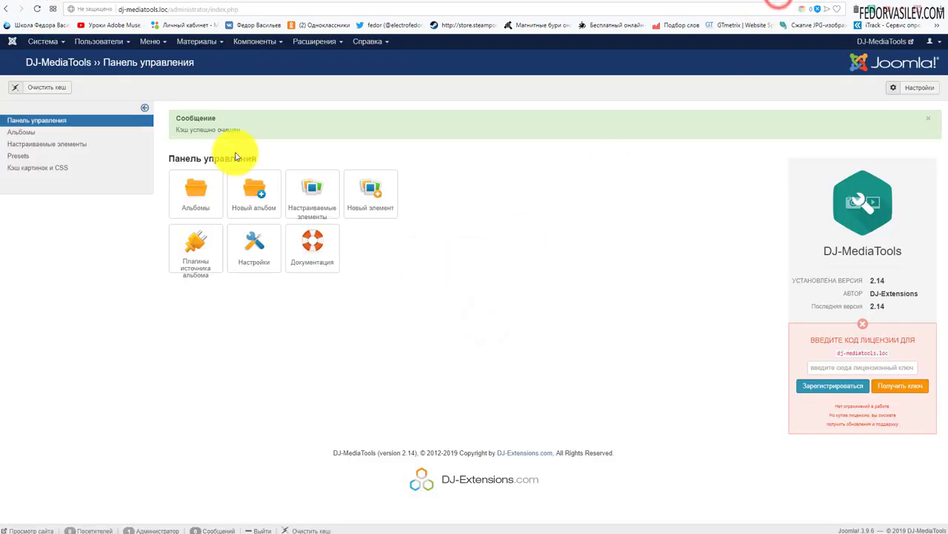
Step: Open the DJ-MediaTools Album site module, set its album layout to Сетка галереи and save it
left_click(318, 41)
left_click(313, 74)
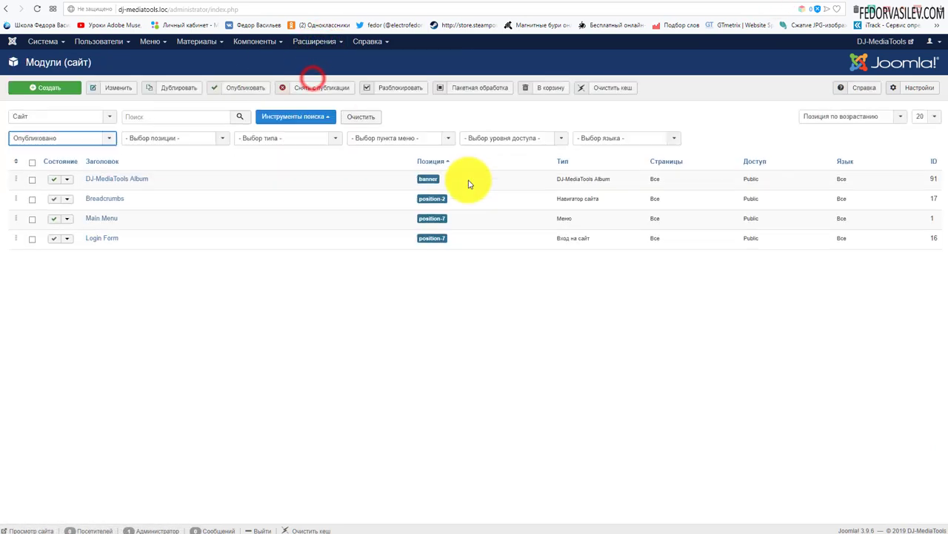
left_click(128, 180)
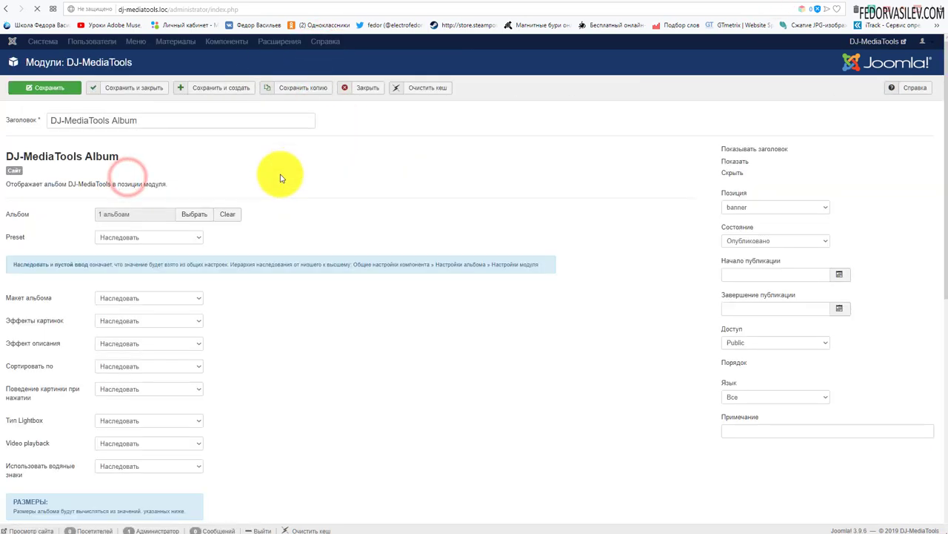
scroll(239, 173, "down", 1)
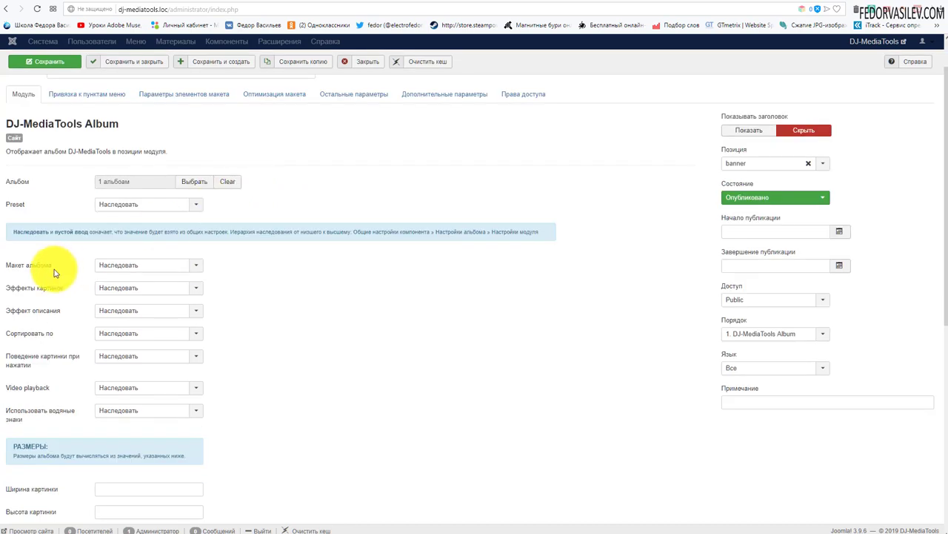
left_click(111, 265)
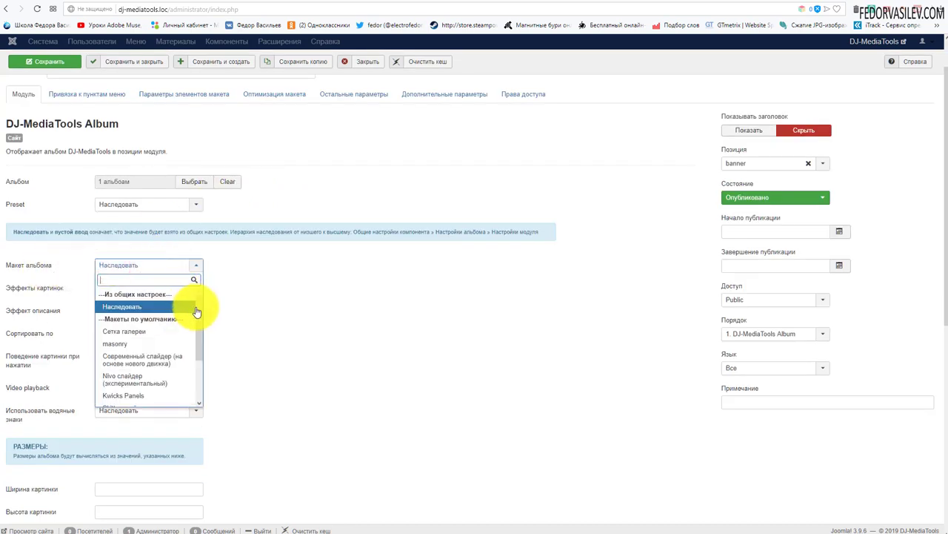
left_click(136, 331)
left_click(66, 61)
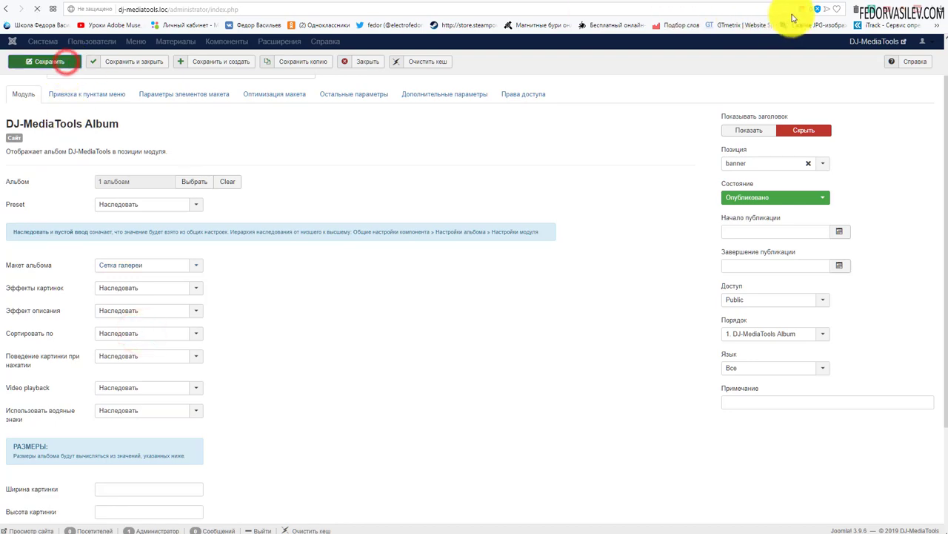
Step: Reload the site's front end to view the banner with the module's own layout, and return to the module settings
key("ctrl+Tab")
left_click(37, 8)
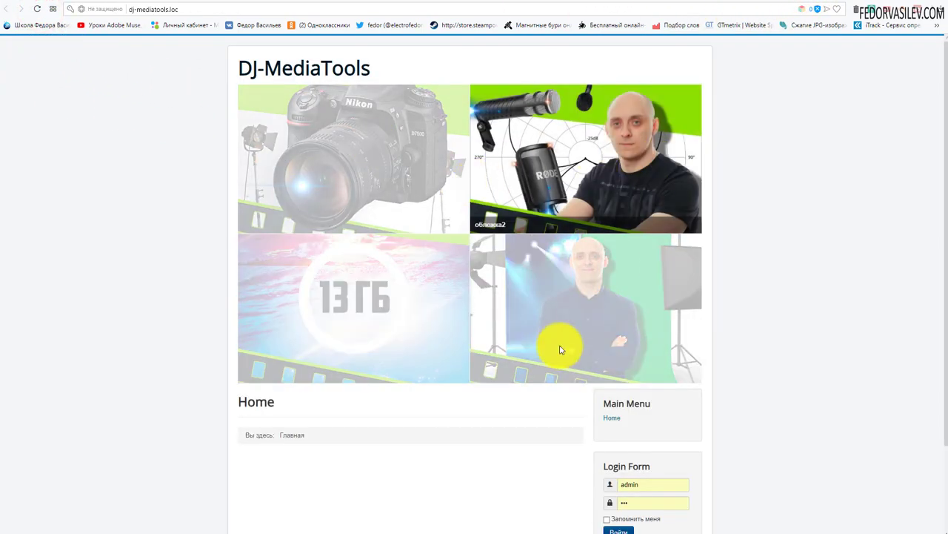
left_click(780, 4)
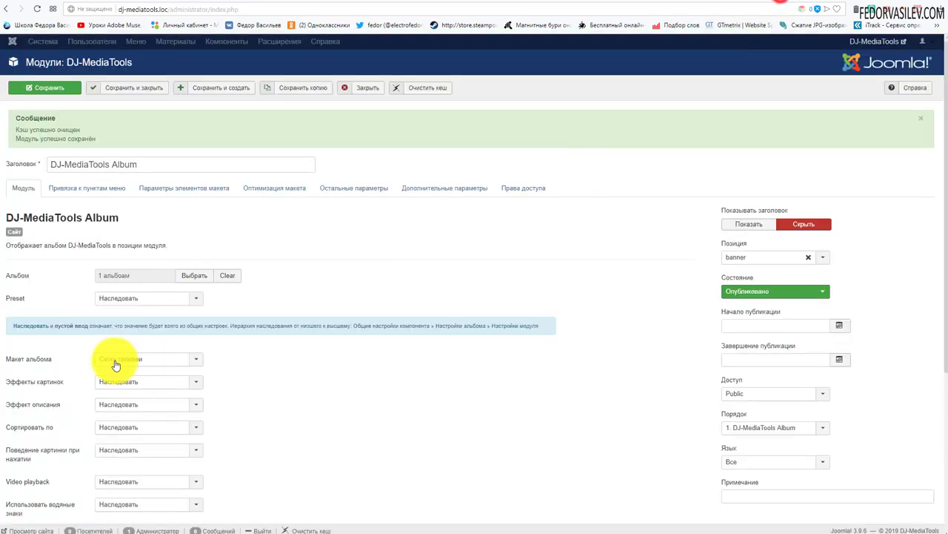
Step: Switch the DJ-MediaTools Album module's album layout to masonry
scroll(329, 296, "down", 2)
scroll(329, 292, "up", 2)
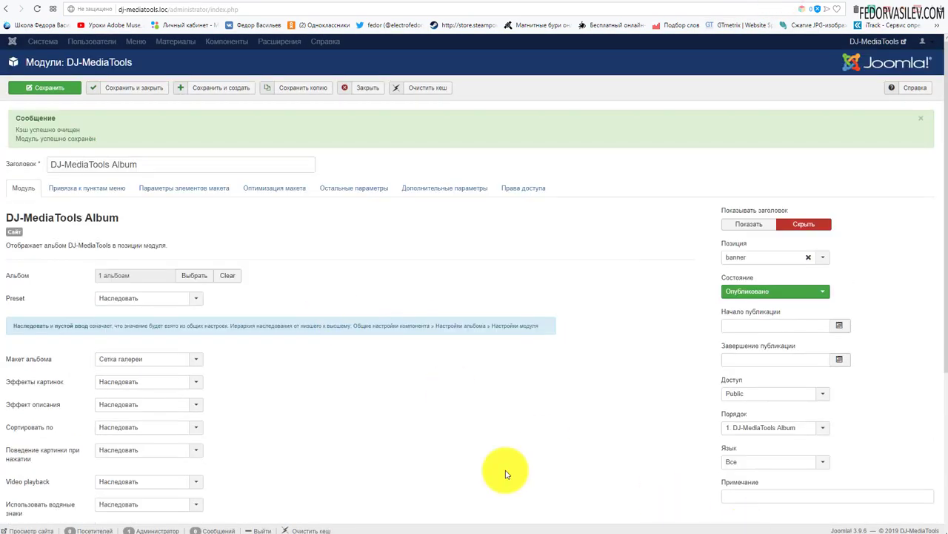
scroll(370, 321, "down", 2)
left_click(122, 210)
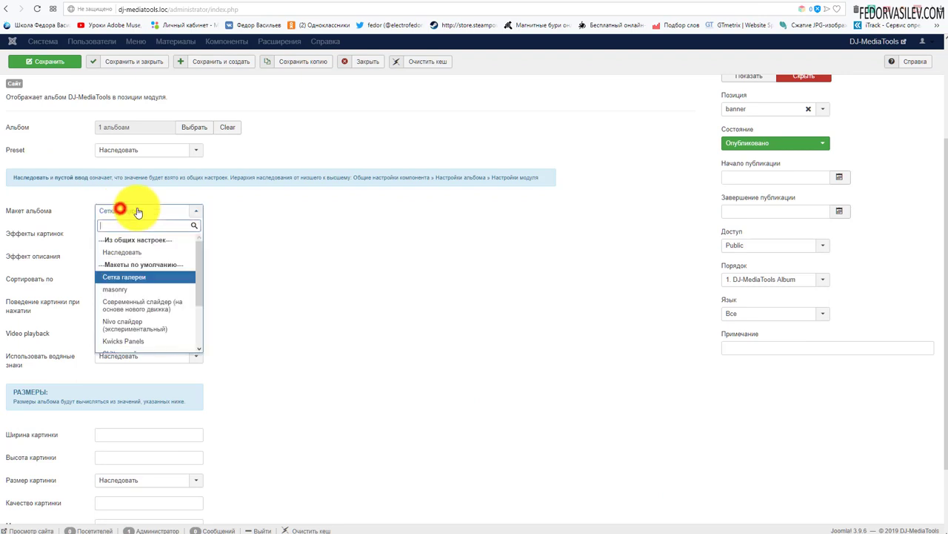
left_click(117, 289)
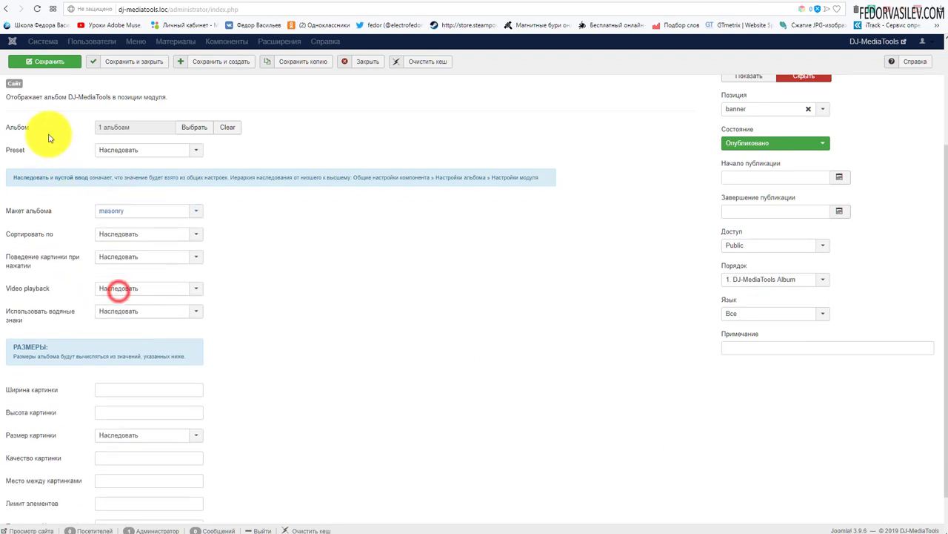
Step: Review the list of album layouts and examine the parameters offered for the masonry layout
left_click(106, 211)
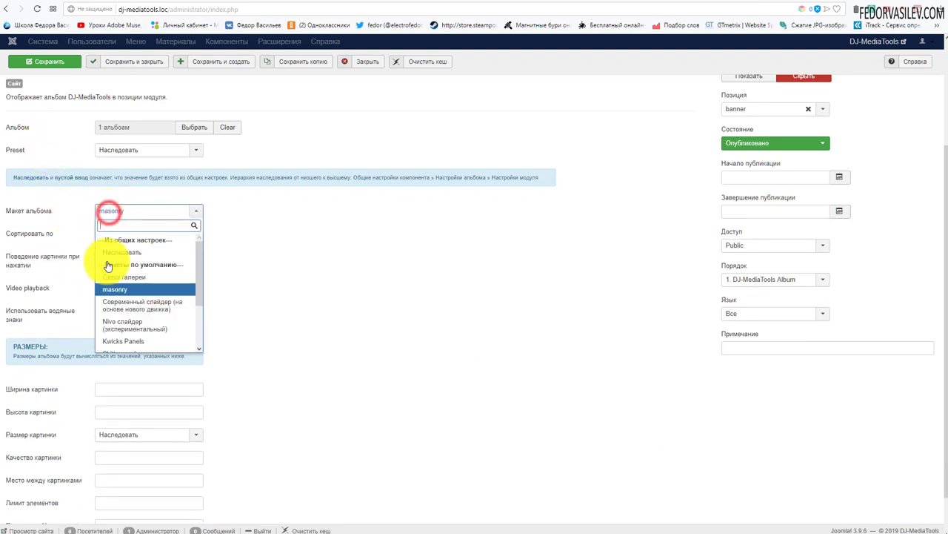
left_click(393, 271)
left_click(140, 211)
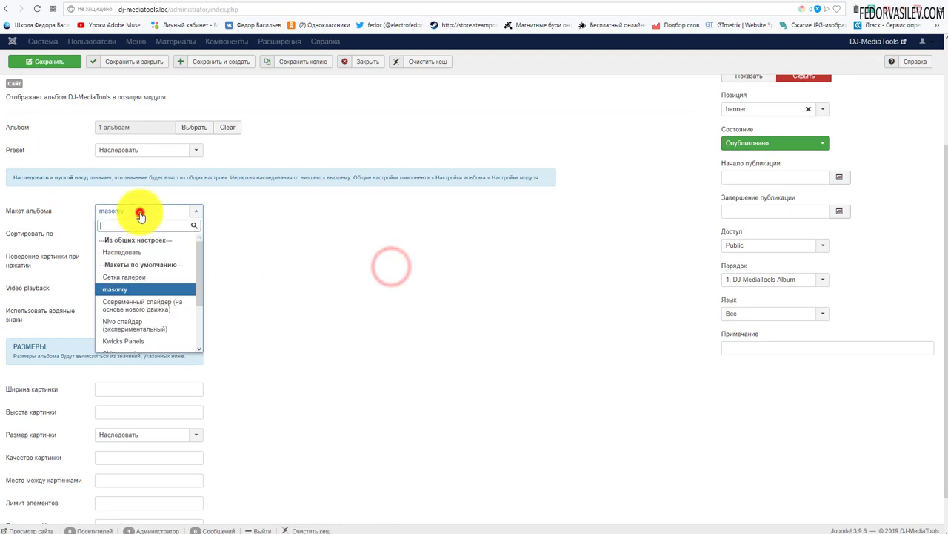
left_click(296, 268)
scroll(197, 390, "down", 1)
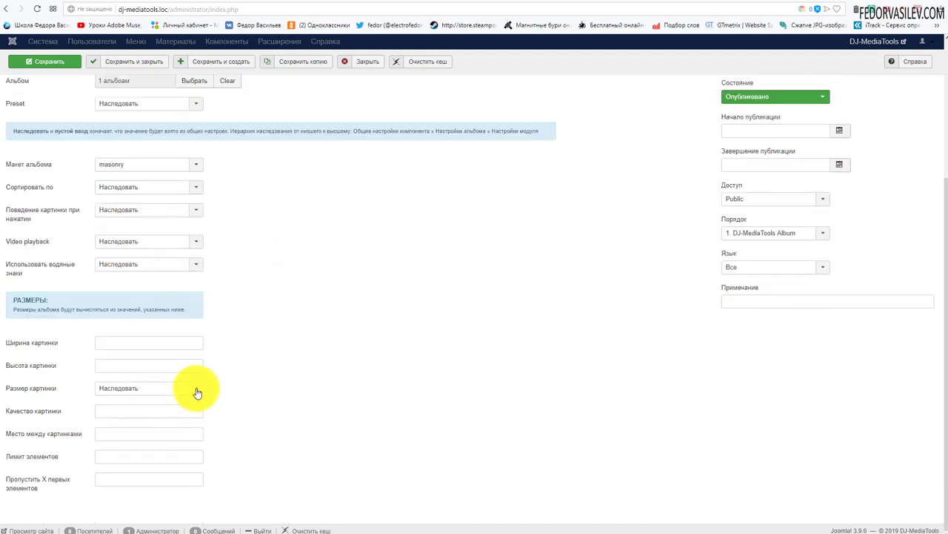
key("ctrl+s")
scroll(211, 324, "down", 1)
Step: Set the module's album layout back to Сетка галереи and examine its image and description effect parameters
left_click(123, 210)
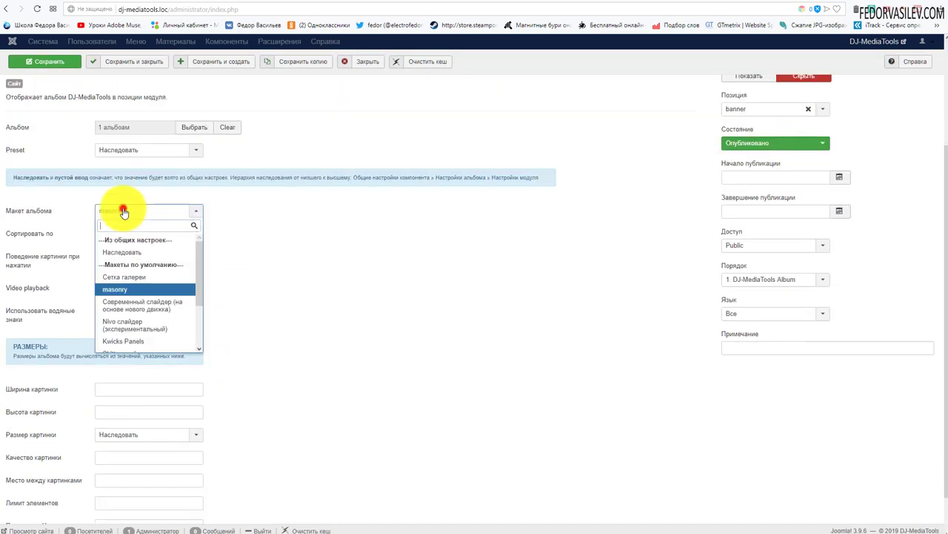
left_click(121, 280)
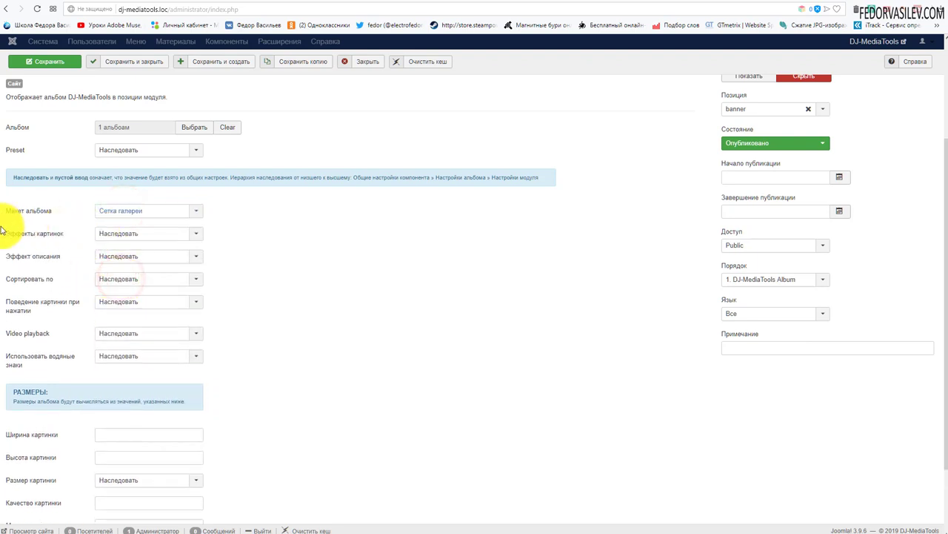
left_click_drag(55, 258, 29, 235)
left_click(339, 283)
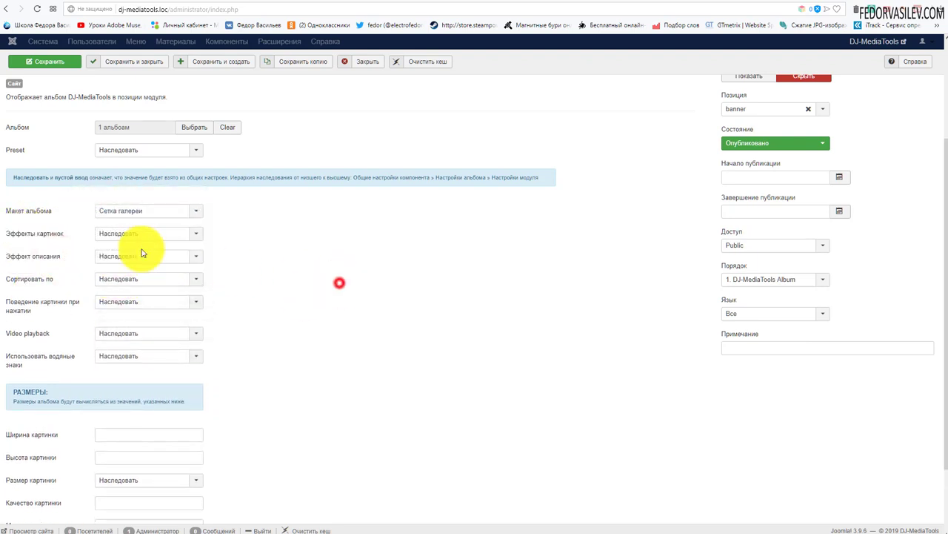
Step: Set the DJ-MediaTools Album module's album layout to masonry and save the module
left_click(143, 214)
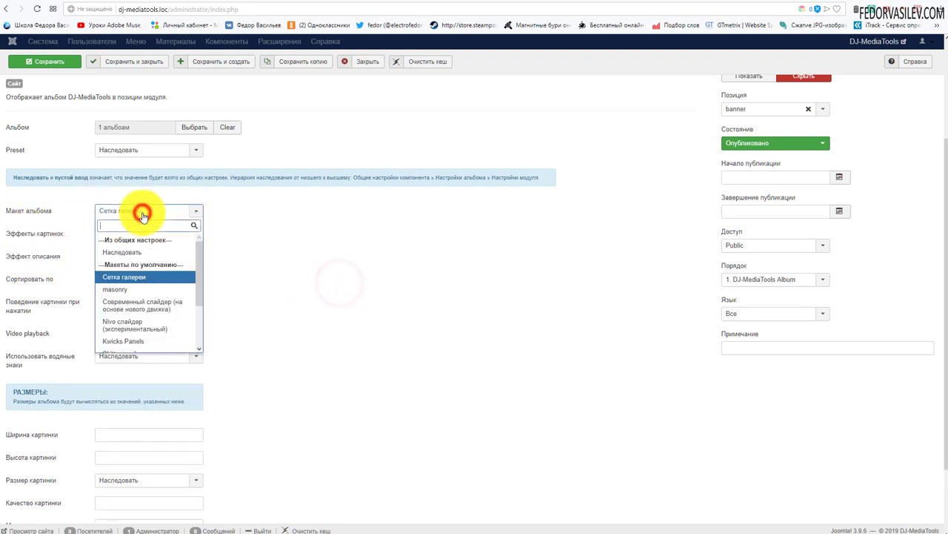
left_click(134, 289)
left_click(41, 64)
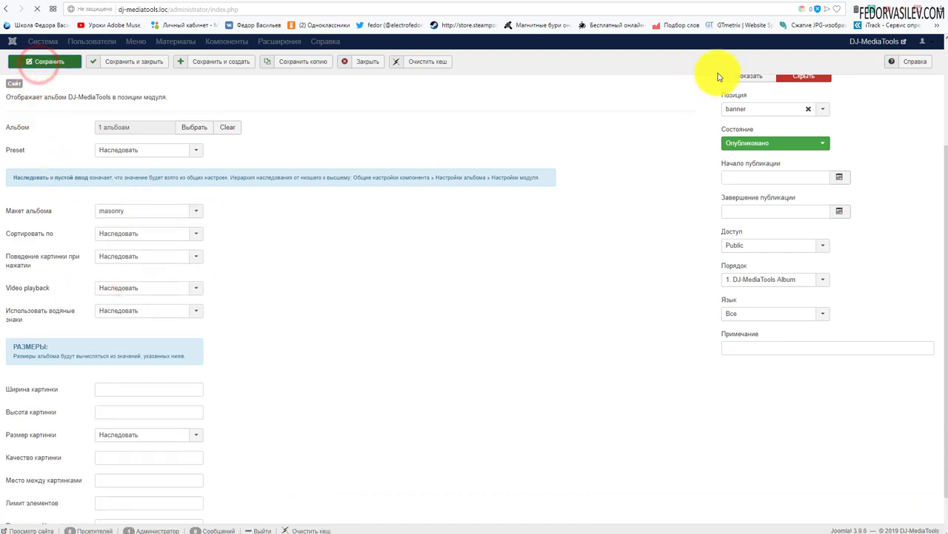
Step: Reload the site's front end and look through all the banner images in the masonry layout
key("ctrl+Tab")
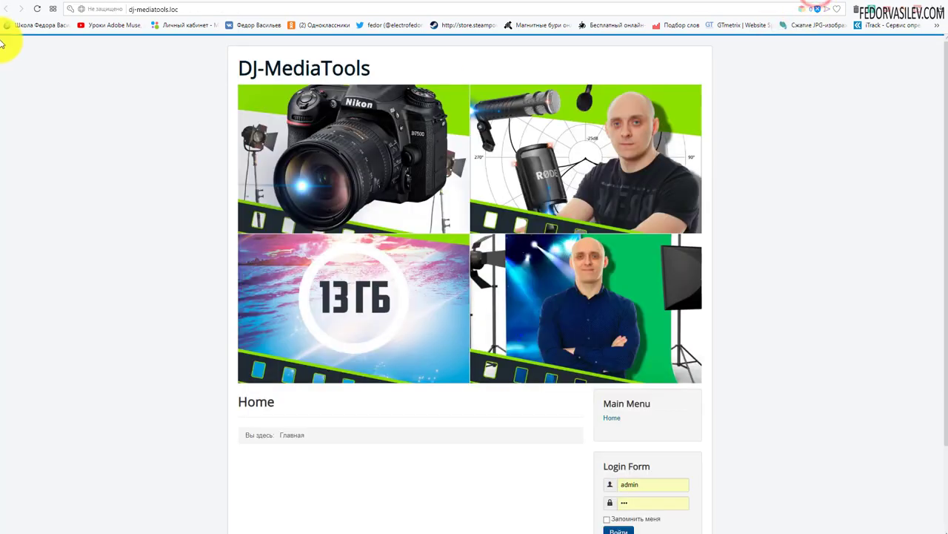
left_click(34, 10)
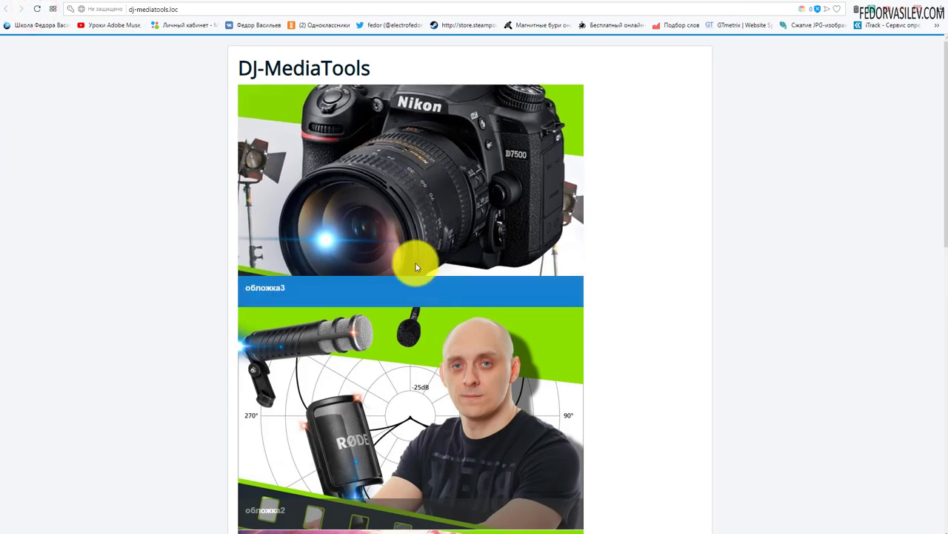
scroll(413, 260, "down", 2)
scroll(345, 320, "down", 6)
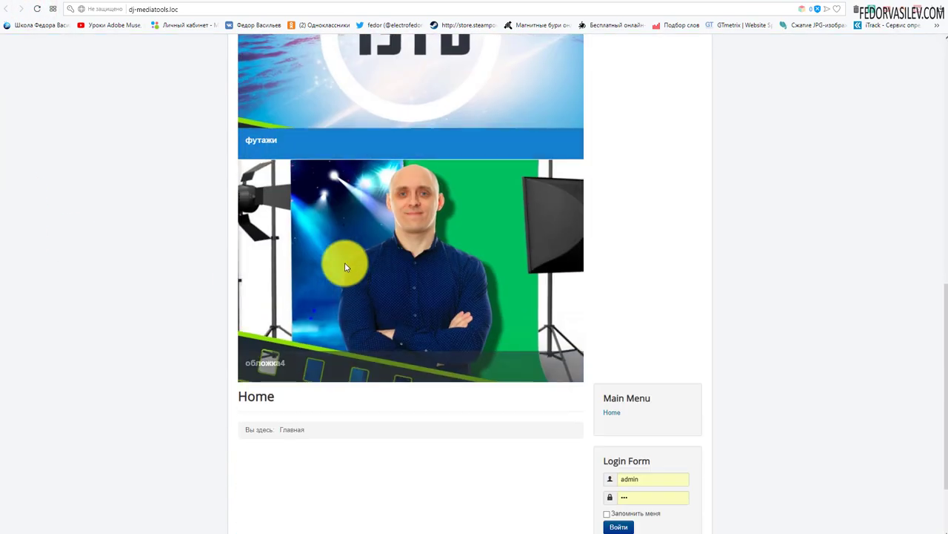
scroll(337, 356, "up", 5)
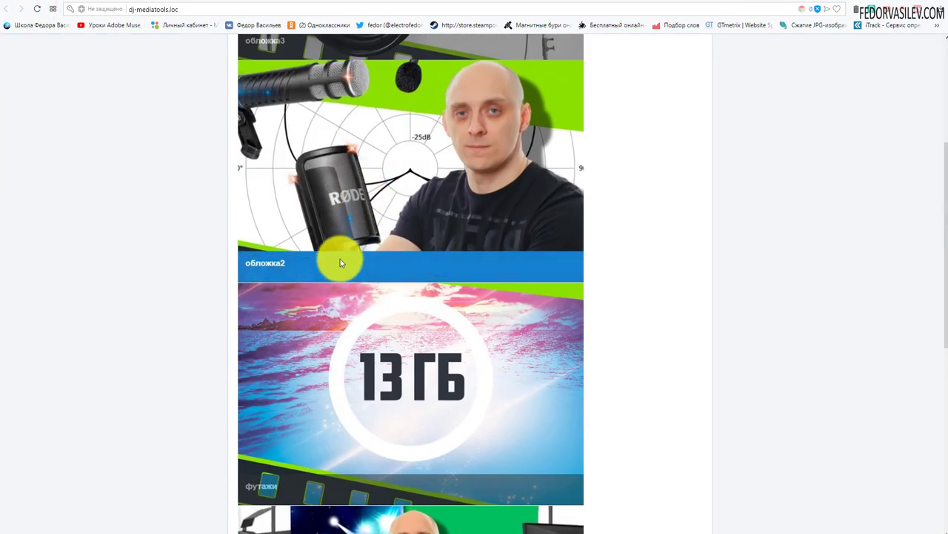
scroll(307, 262, "up", 4)
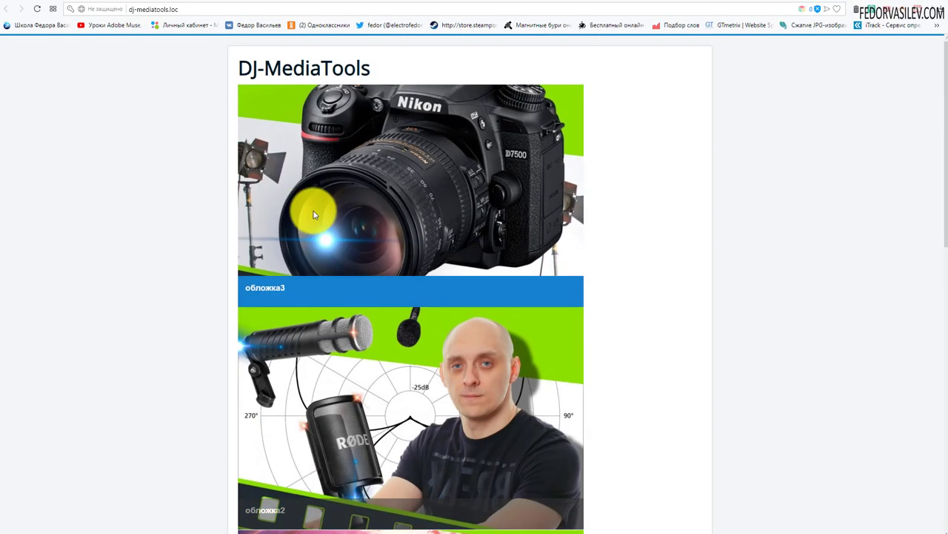
scroll(318, 211, "down", 5)
Step: Return to the module settings and review every parameter group, from menu assignment to access rights, plus the masonry size fields
left_click(768, 4)
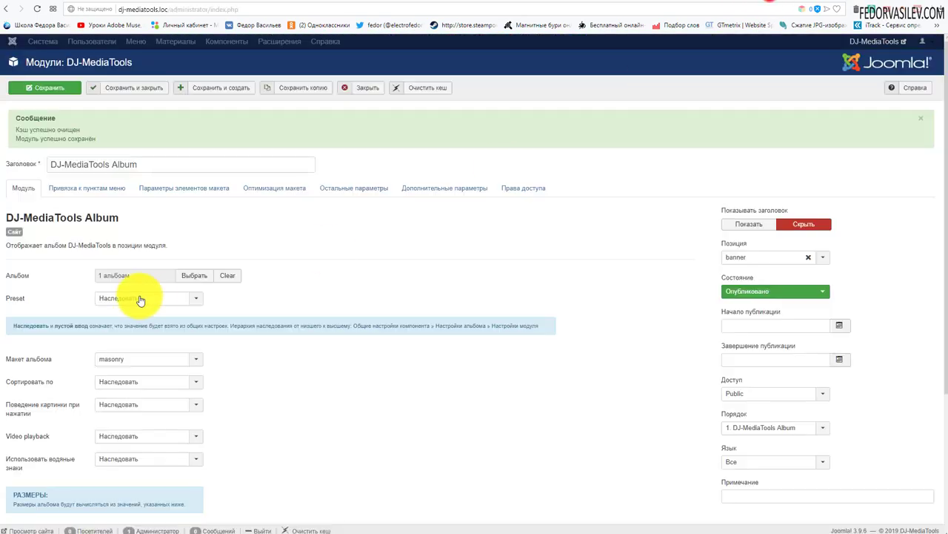
scroll(137, 267, "down", 3)
scroll(134, 243, "up", 3)
left_click(112, 189)
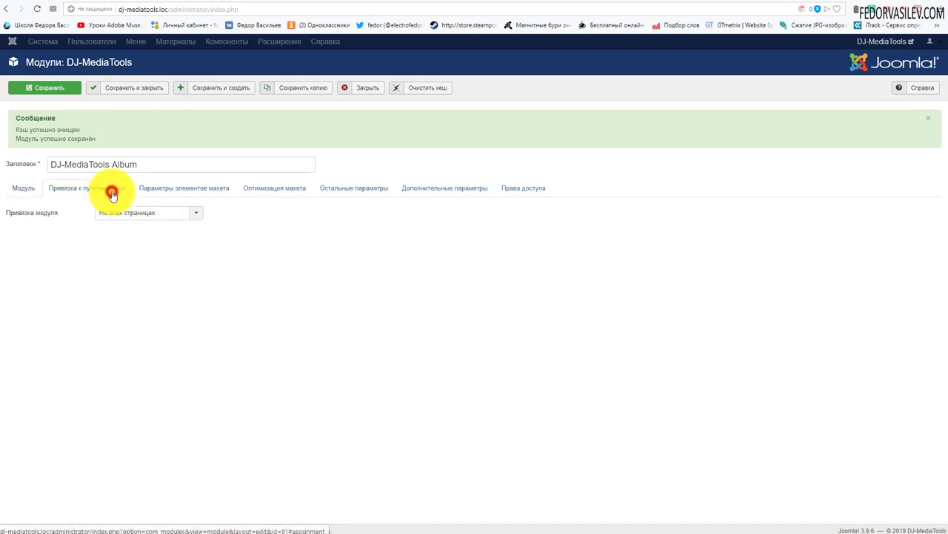
left_click(150, 189)
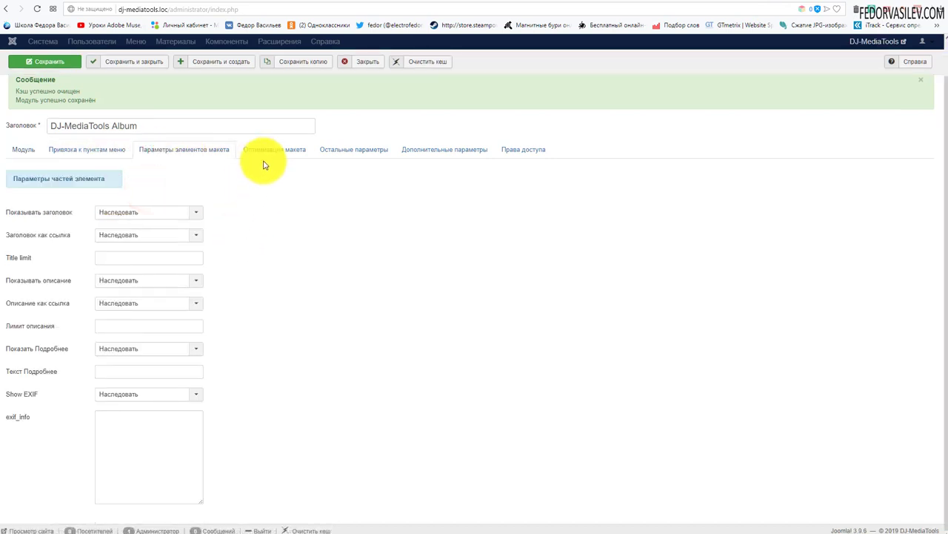
left_click(272, 188)
left_click(336, 188)
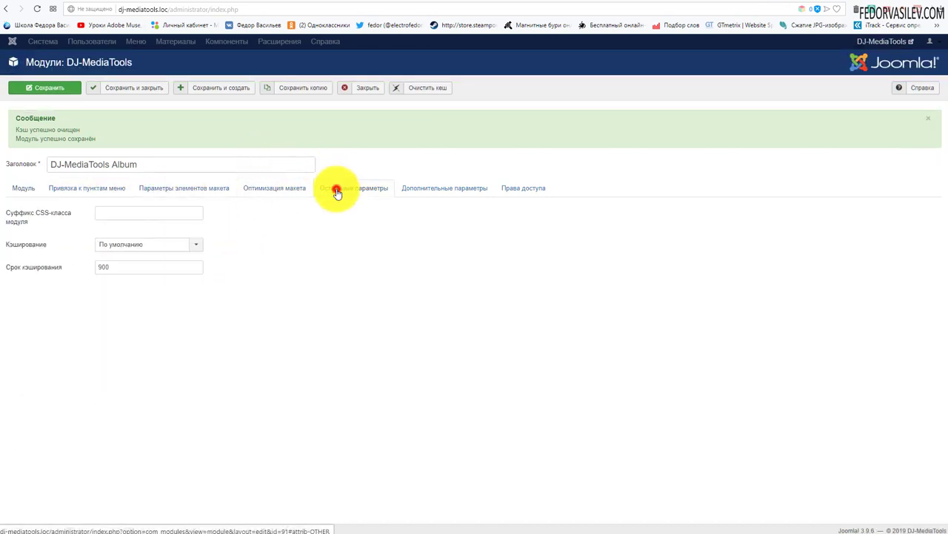
left_click(415, 189)
left_click(521, 189)
left_click(106, 187)
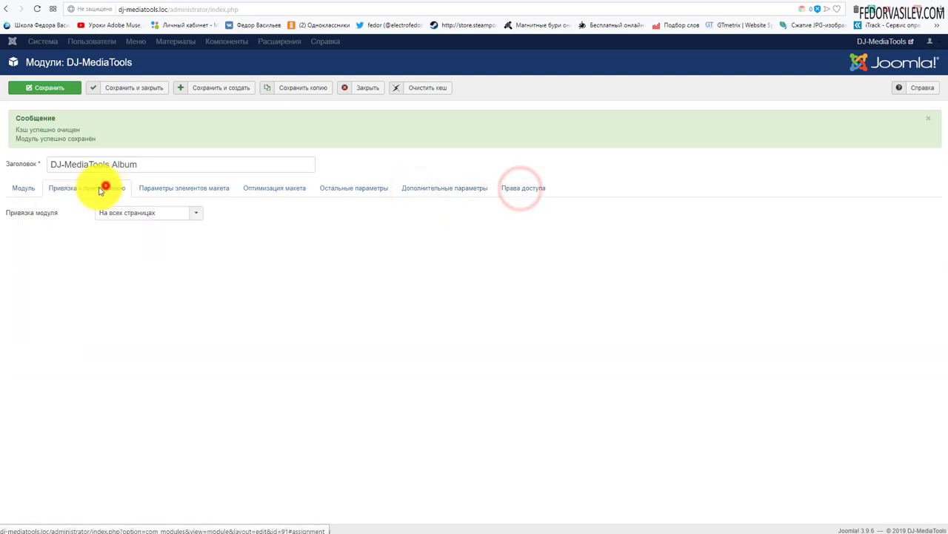
left_click(7, 190)
scroll(349, 222, "down", 3)
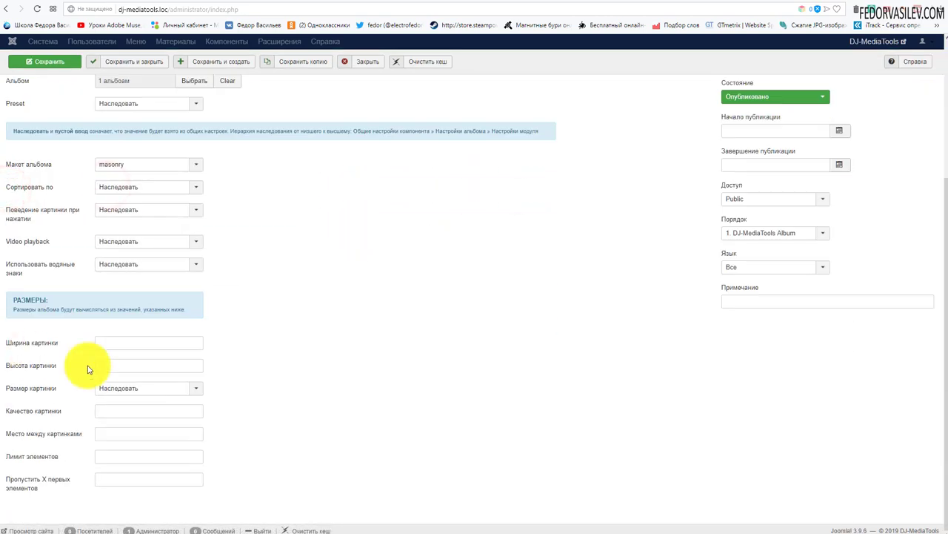
scroll(119, 334, "up", 2)
scroll(185, 282, "down", 2)
Step: Set the module's album layout to Современный слайдер (на основе нового движка), check the available image effects, and save the module
left_click(143, 166)
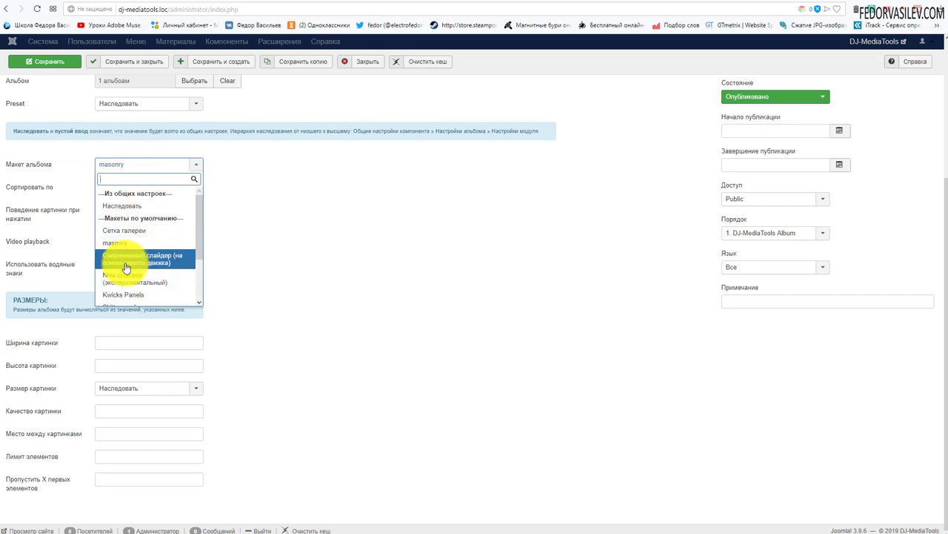
left_click(159, 266)
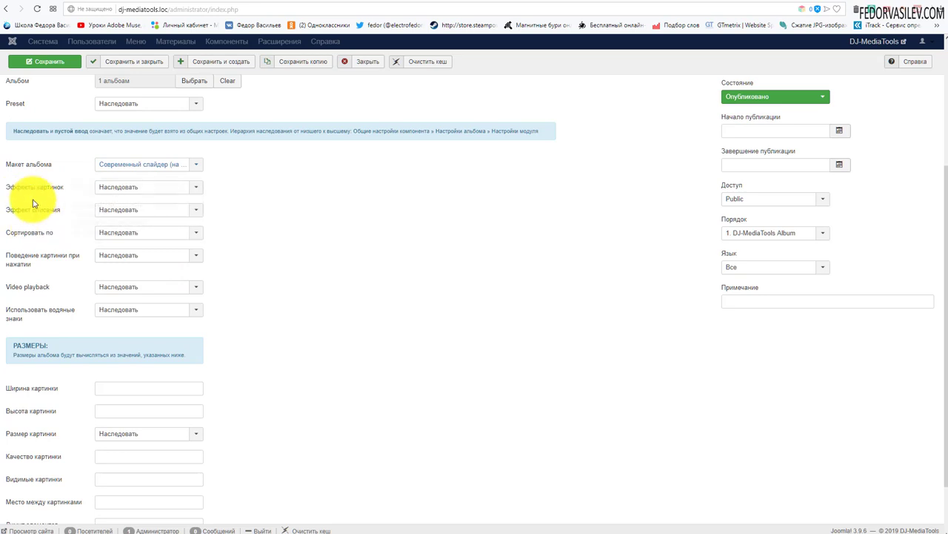
left_click(169, 188)
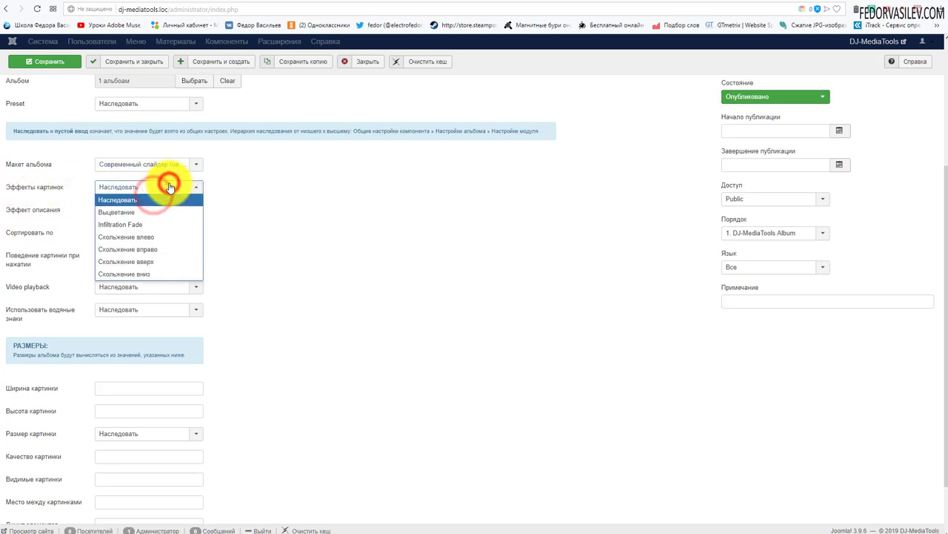
left_click(393, 196)
left_click(27, 66)
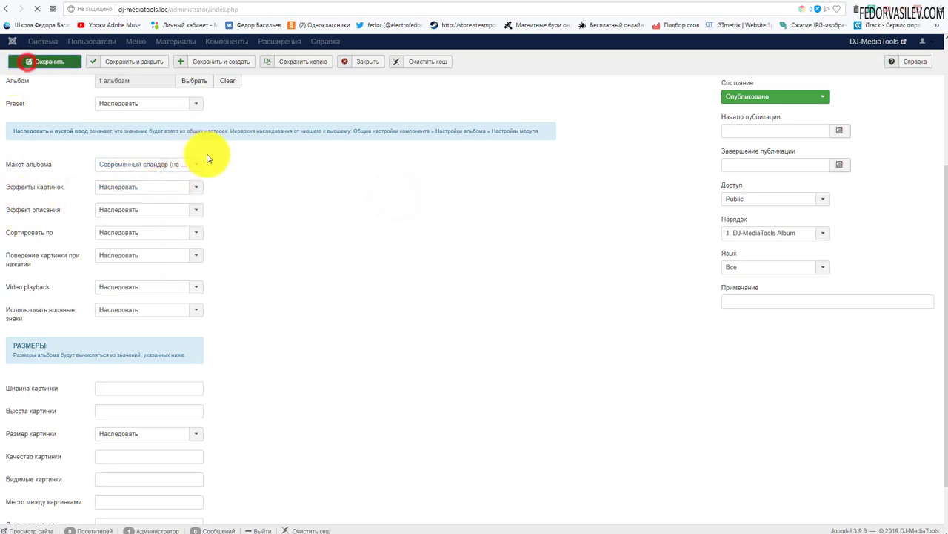
Step: View the modern slider on the site's front end and flip through its slides forwards and backwards
left_click(812, 4)
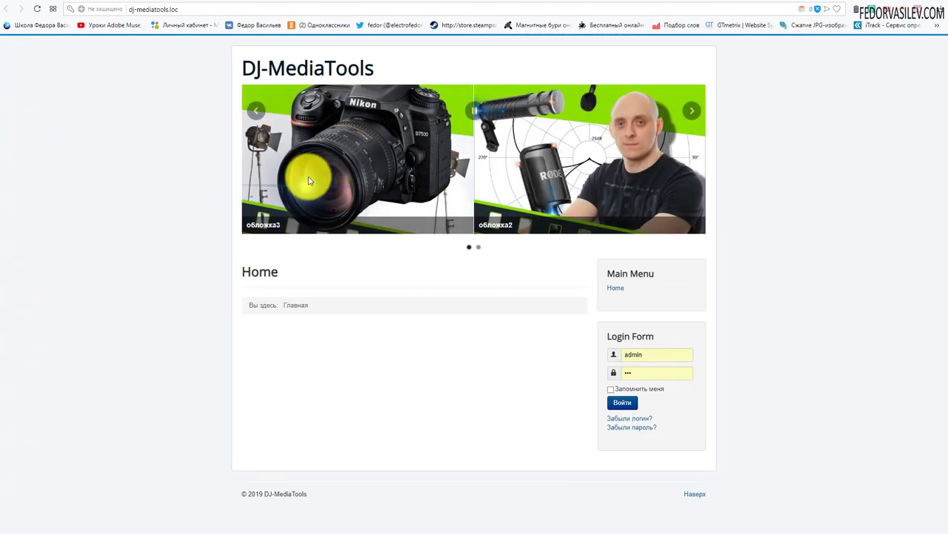
left_click(693, 111)
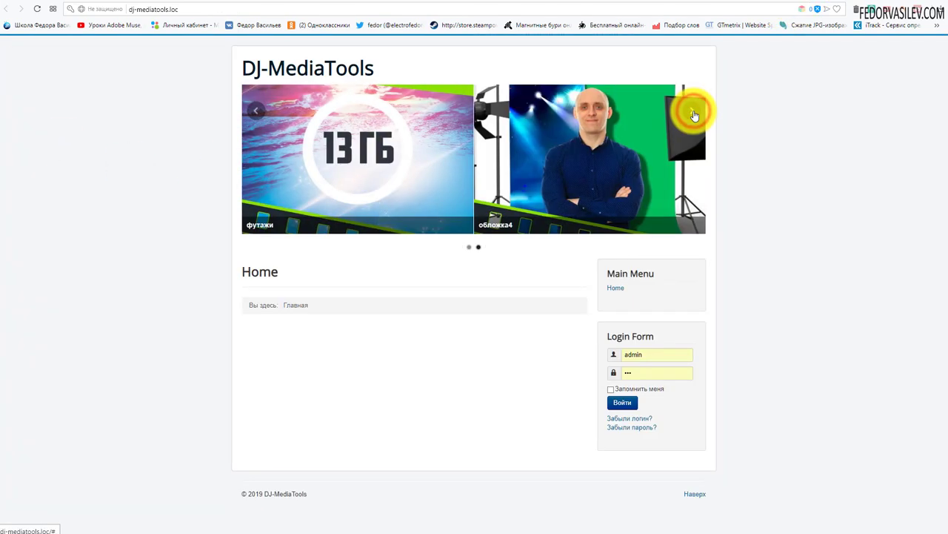
left_click(693, 112)
left_click(694, 113)
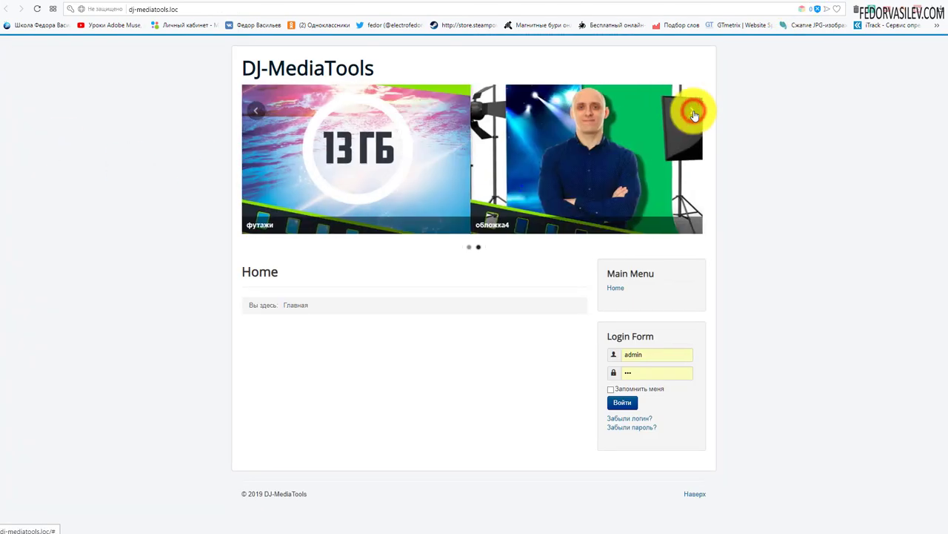
left_click(255, 111)
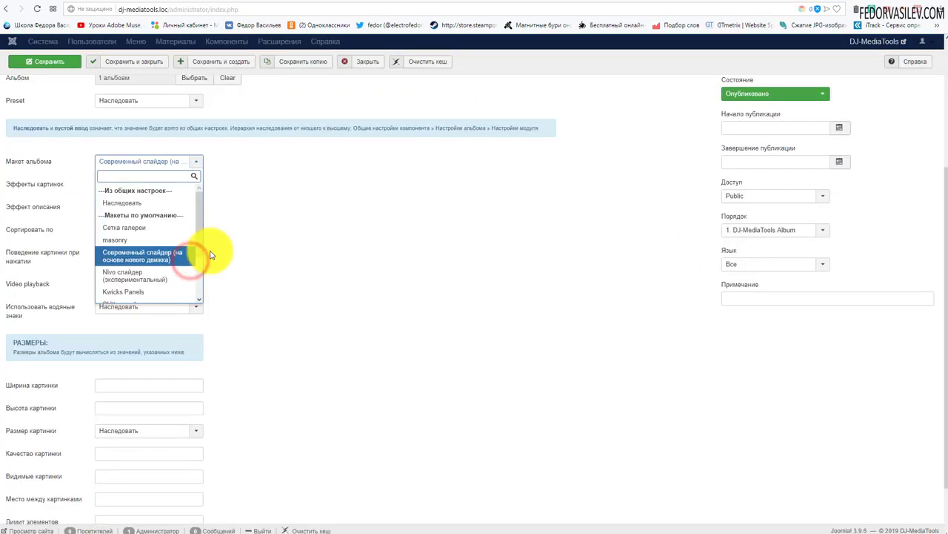
Step: Switch the module's album layout to Вкладка and show the обложка4, обложка2 and обложка3 slides on the site
left_click_drag(198, 240, 187, 213)
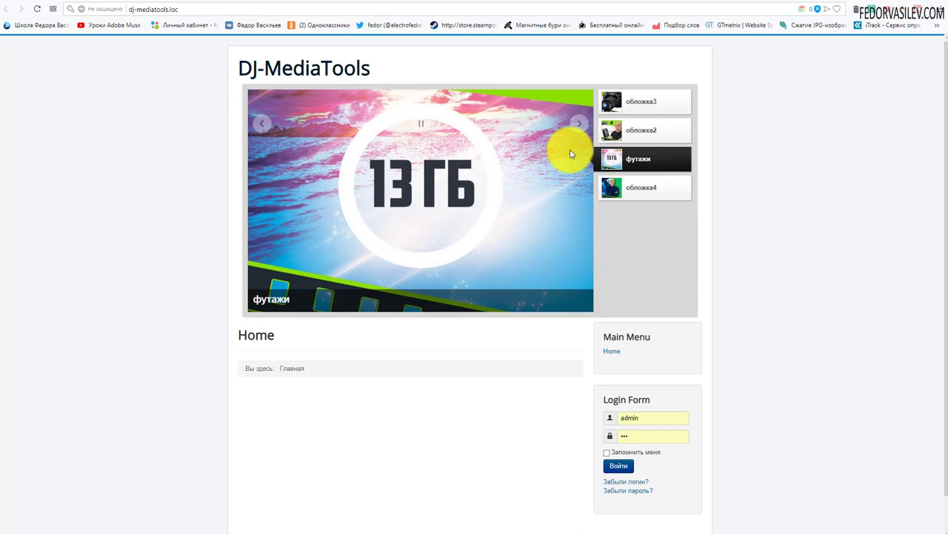
left_click(613, 188)
left_click(625, 131)
left_click(635, 104)
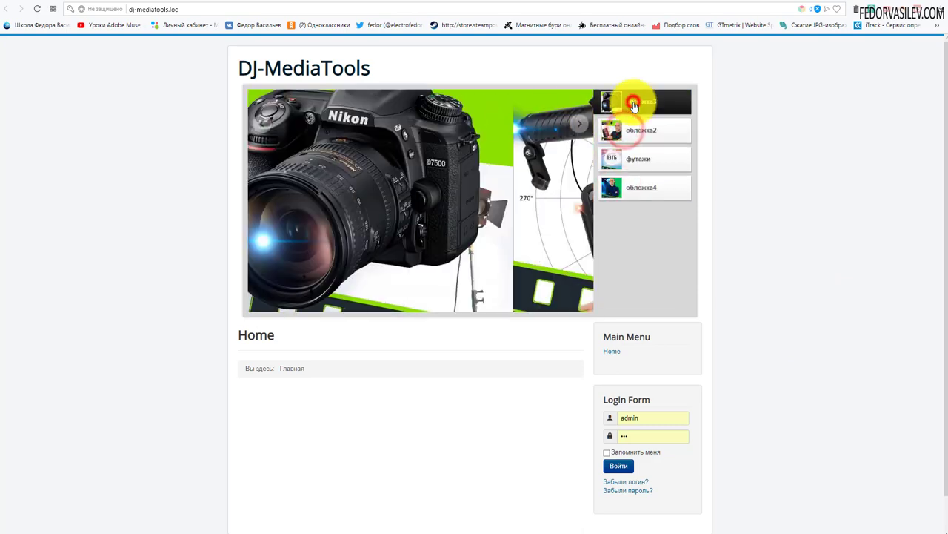
Step: Save the module with the album layout Nivo слайдер (экспериментальный) and reload the site's front end to view it
key("ctrl+Tab")
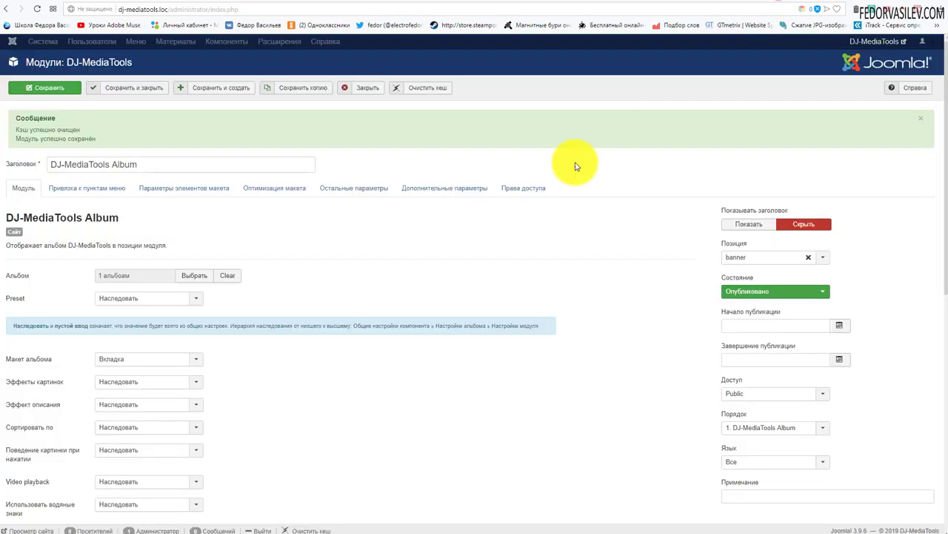
scroll(345, 218, "down", 2)
left_click(187, 212)
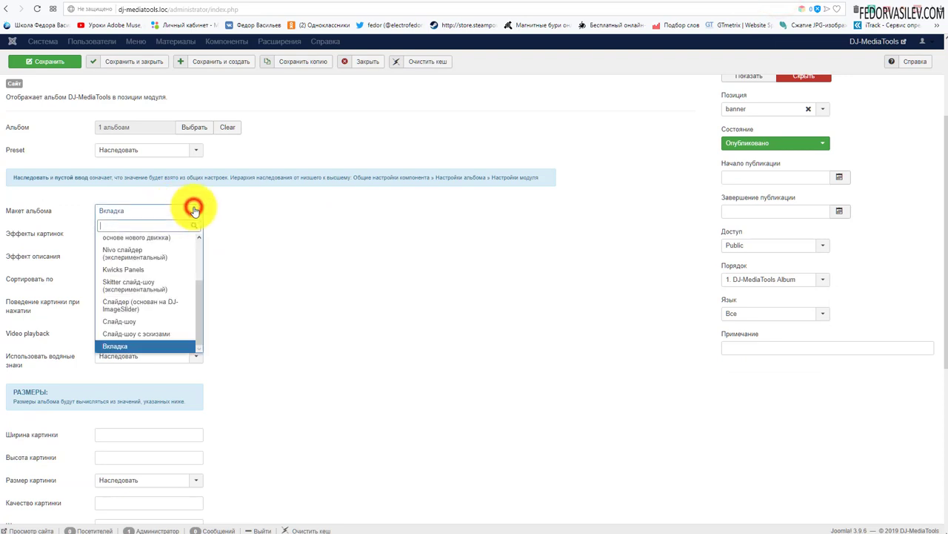
scroll(154, 338, "up", 1)
scroll(170, 328, "down", 1)
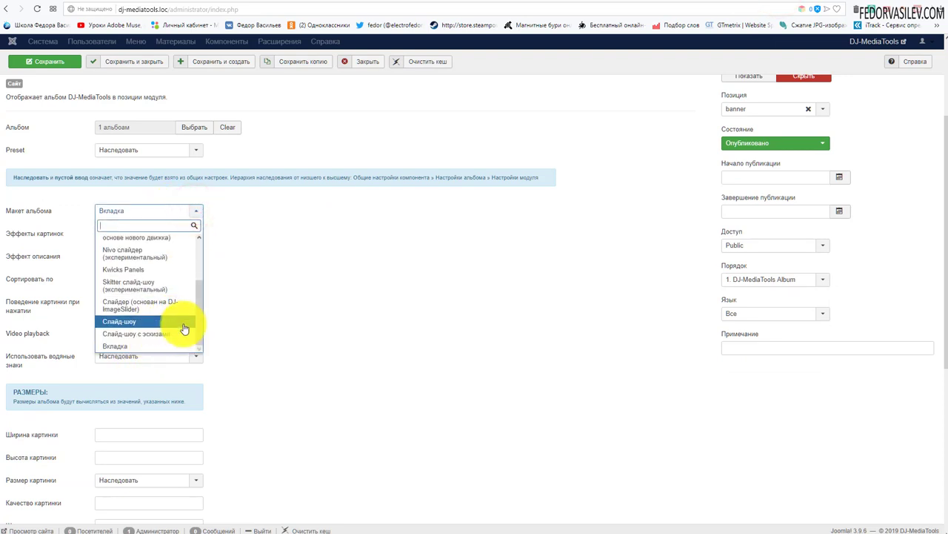
left_click_drag(197, 302, 196, 297)
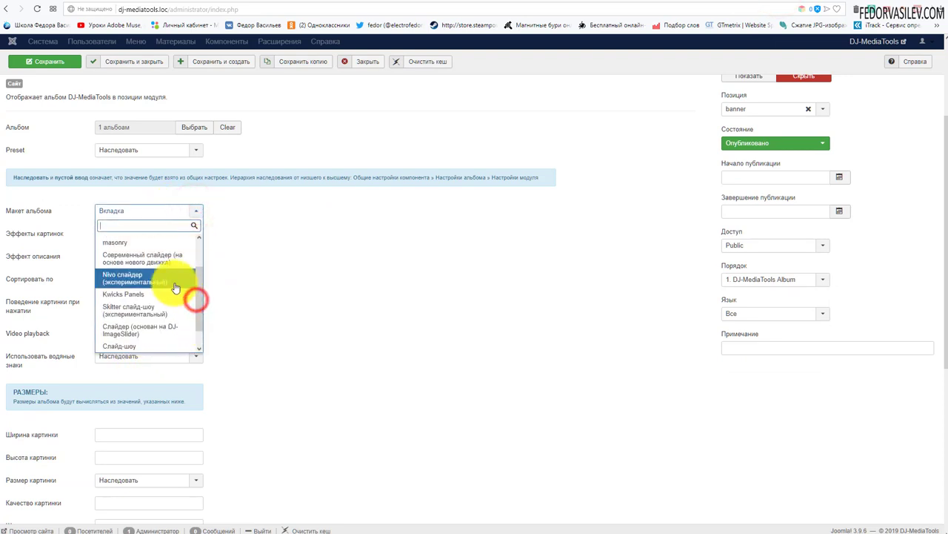
left_click(128, 282)
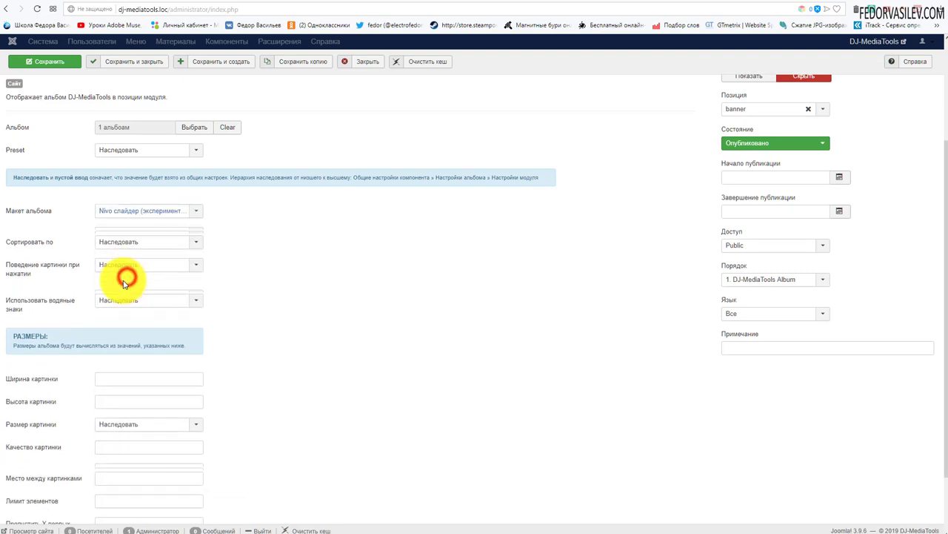
left_click(46, 60)
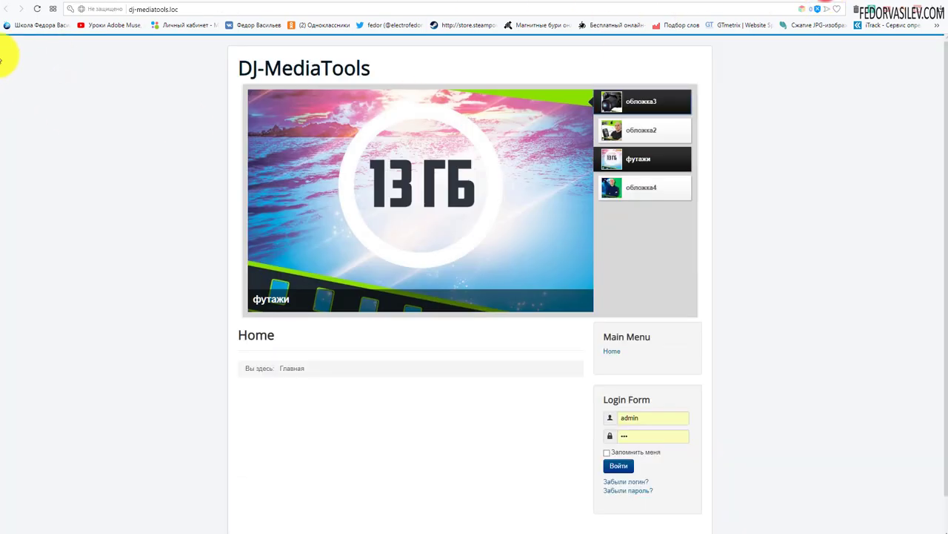
left_click(34, 12)
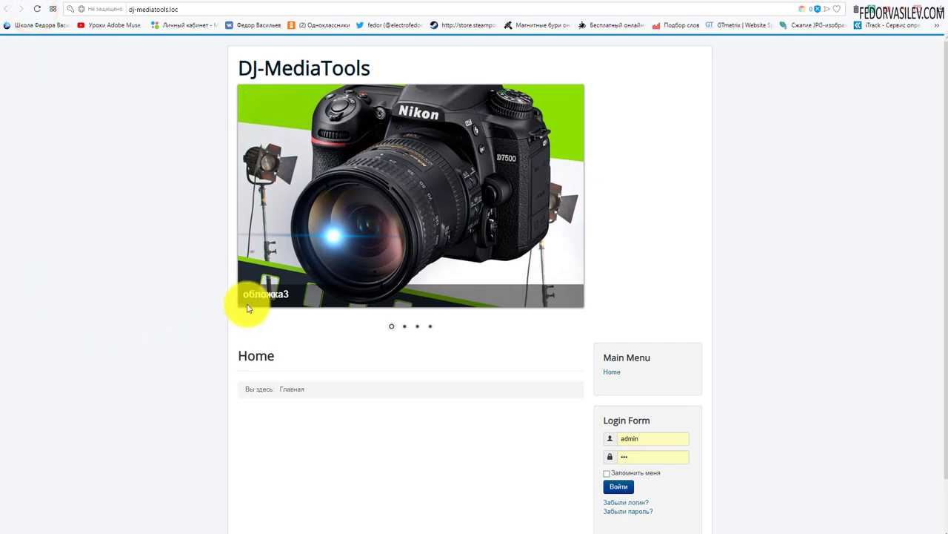
Step: Return to the module settings, set the album layout to Kwicks Panels, and save the module
left_click(783, 0)
scroll(349, 364, "down", 2)
left_click(197, 212)
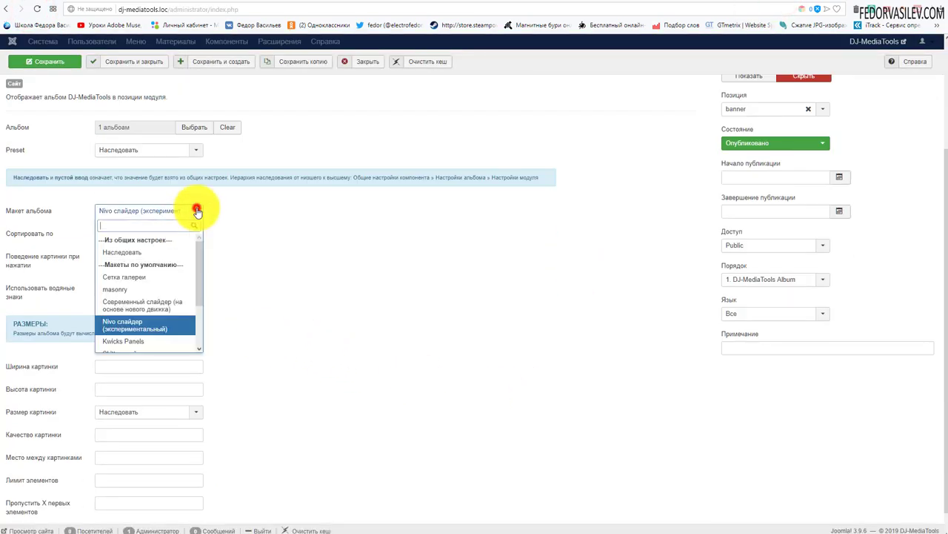
left_click(134, 344)
left_click(44, 61)
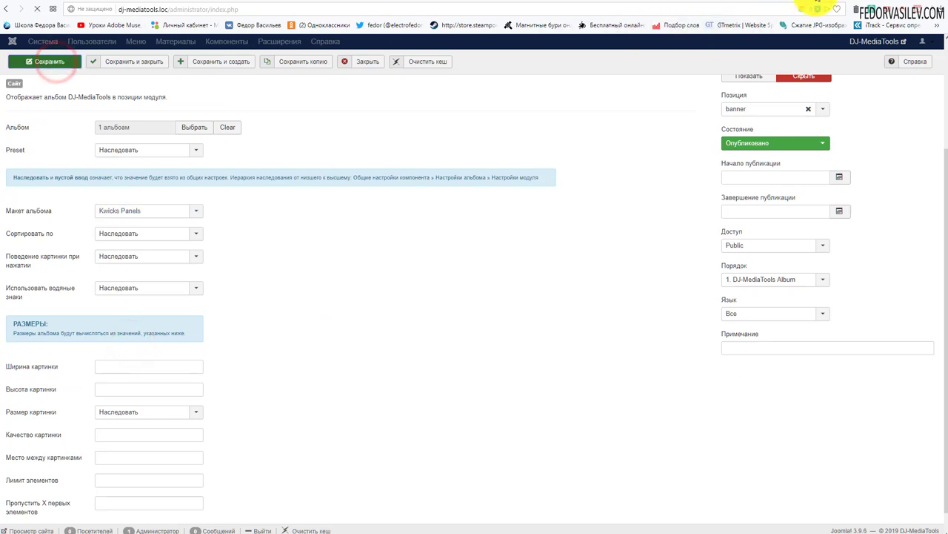
Step: Reload the site's front end to examine the Kwicks Panels banner, and review that layout's parameters in the module settings
left_click(815, 4)
left_click(37, 9)
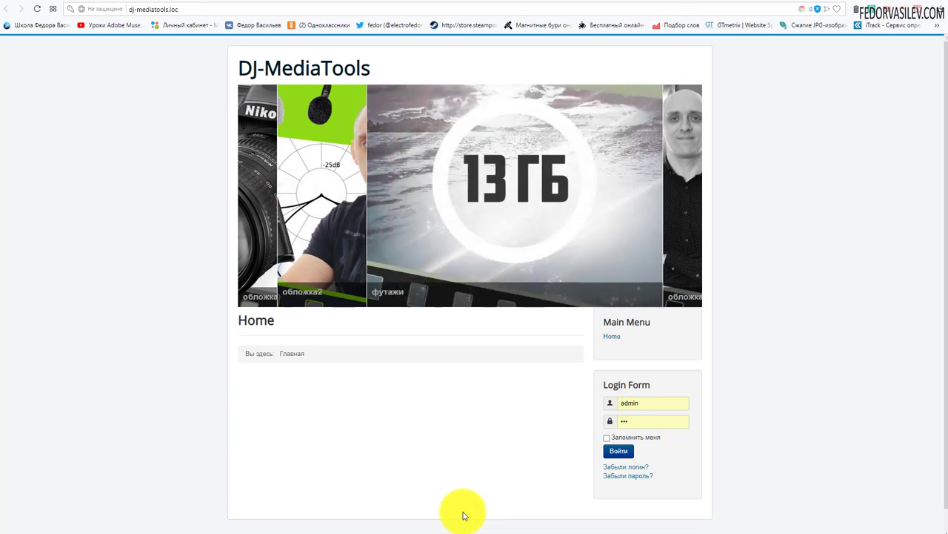
mouse_move(683, 283)
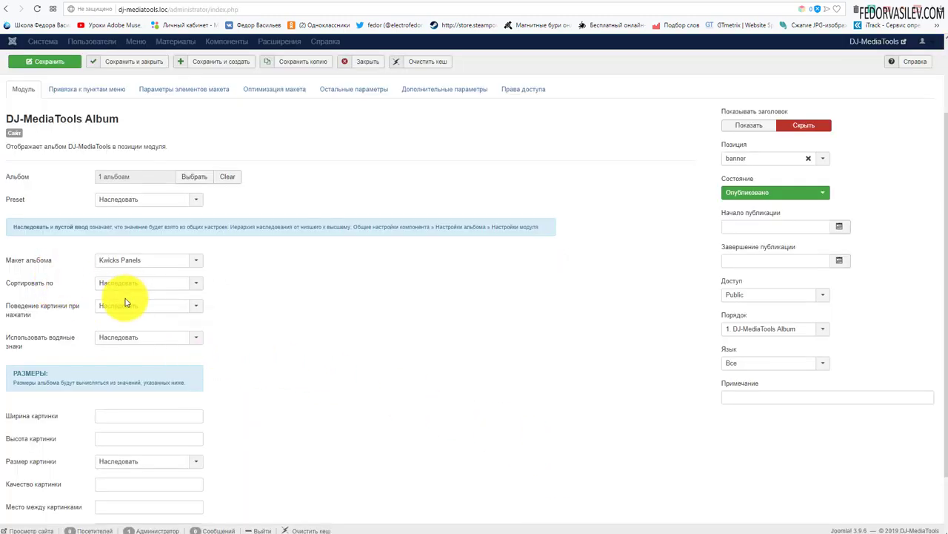
scroll(36, 267, "down", 1)
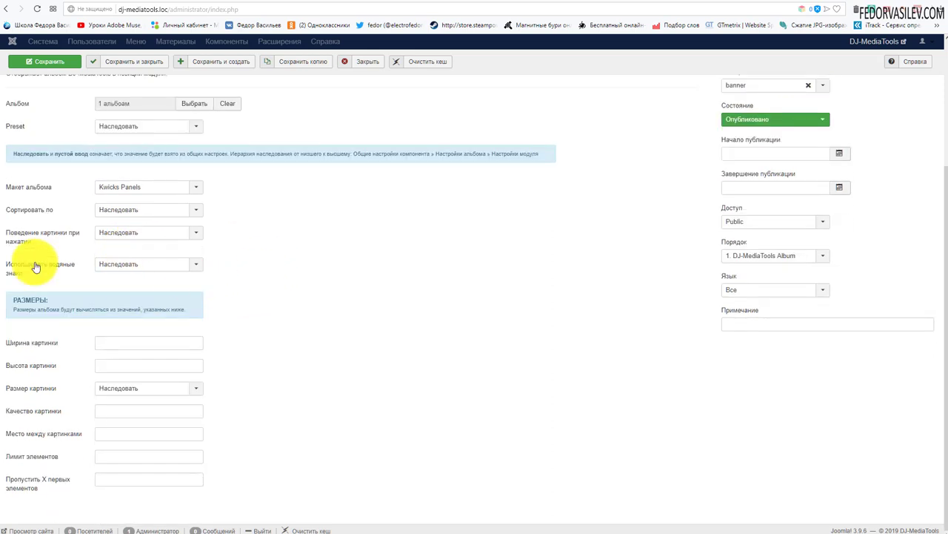
Step: Review the module's sorting options and keep Сортировать по set to Наследовать
left_click(140, 211)
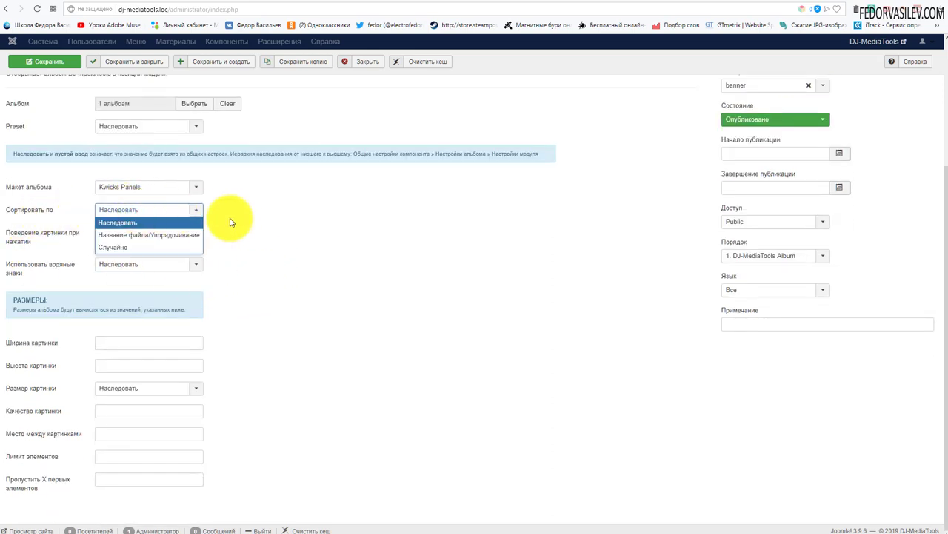
left_click(112, 235)
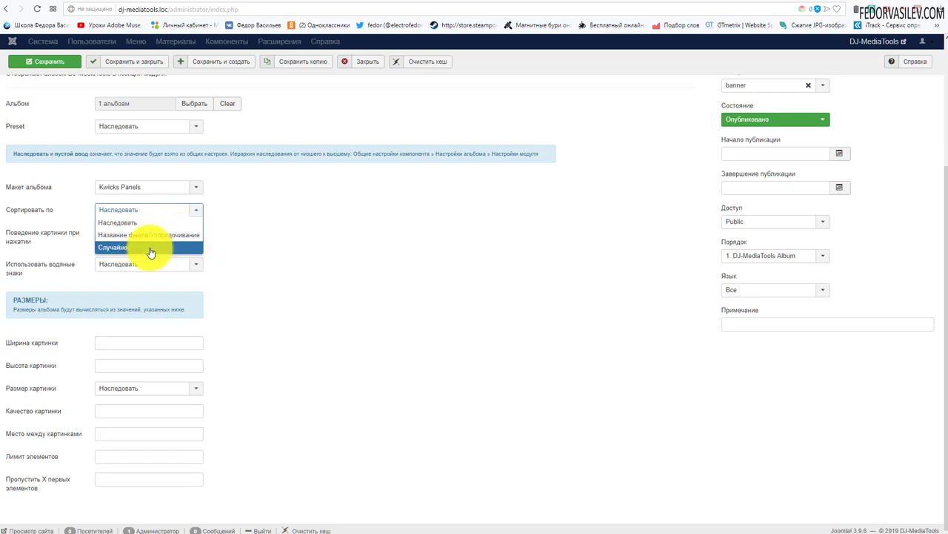
left_click(115, 215)
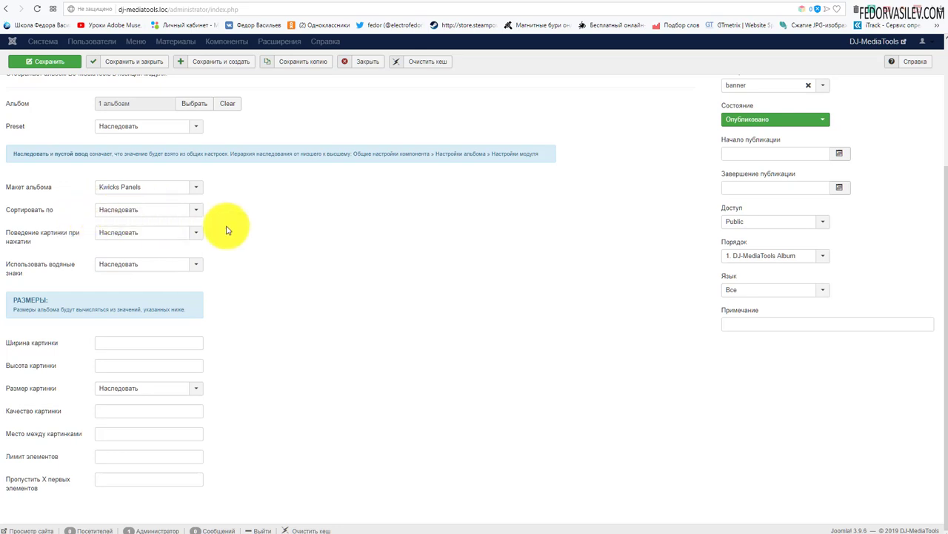
Step: Try the Без ссылки and Гиперссылка options for the image's click behaviour
left_click(156, 234)
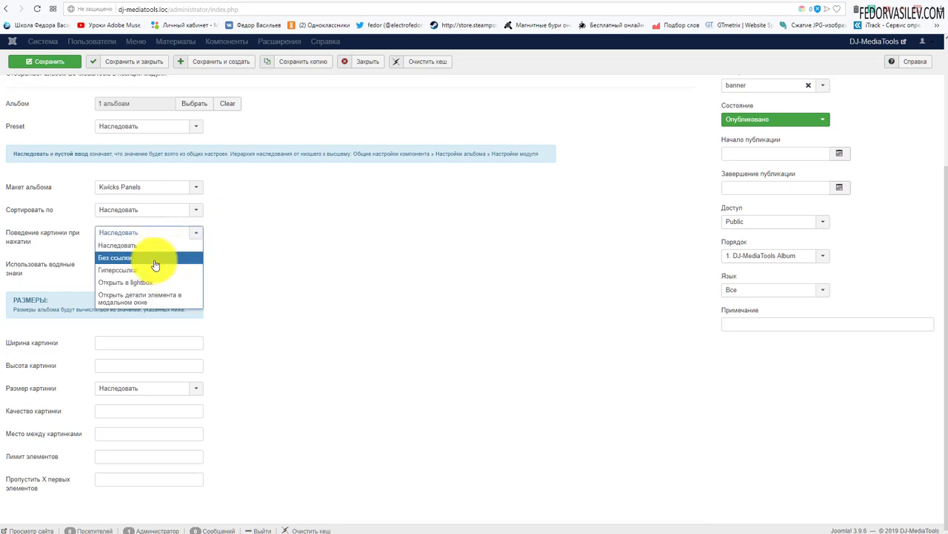
left_click(155, 261)
left_click(149, 235)
left_click(148, 271)
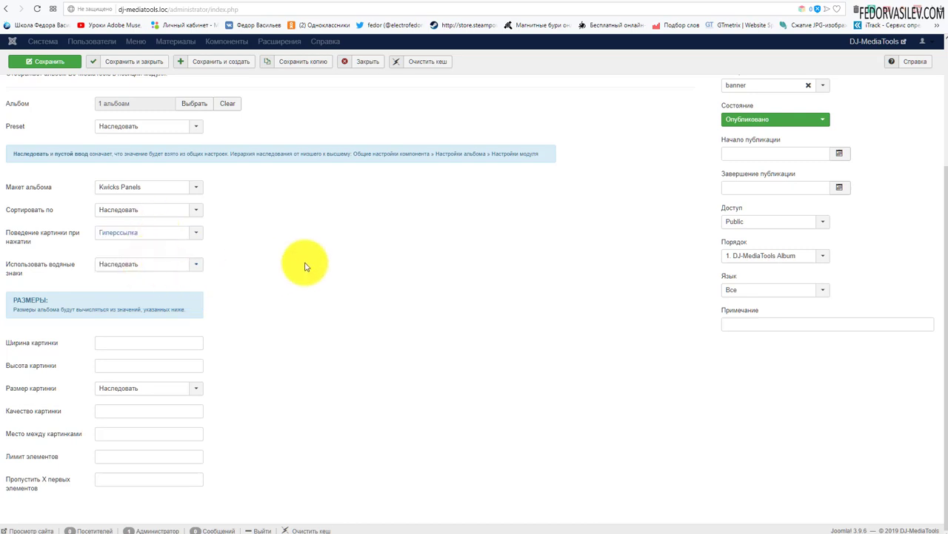
Step: Set the image click behaviour to Открыть детали элемента в модальном окне, save the module, and reload the site's front end
left_click(170, 233)
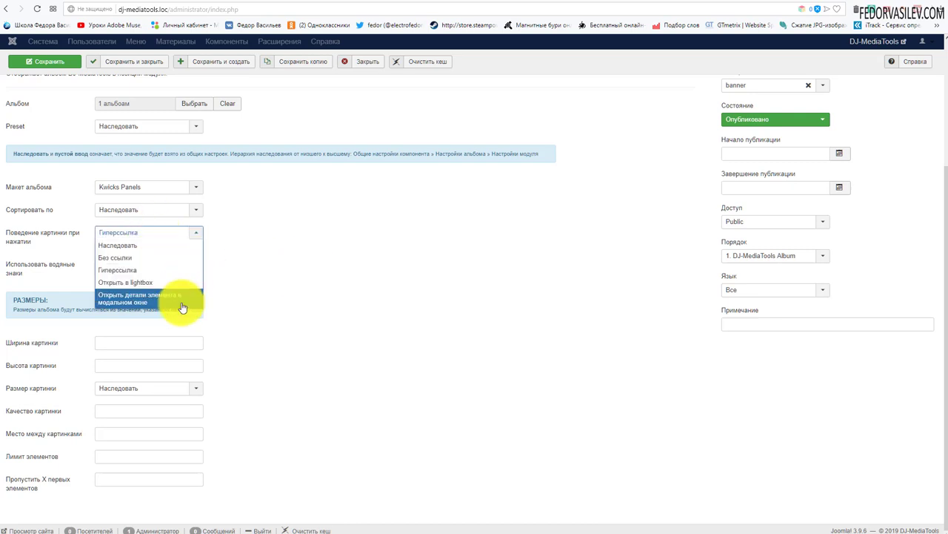
left_click(183, 301)
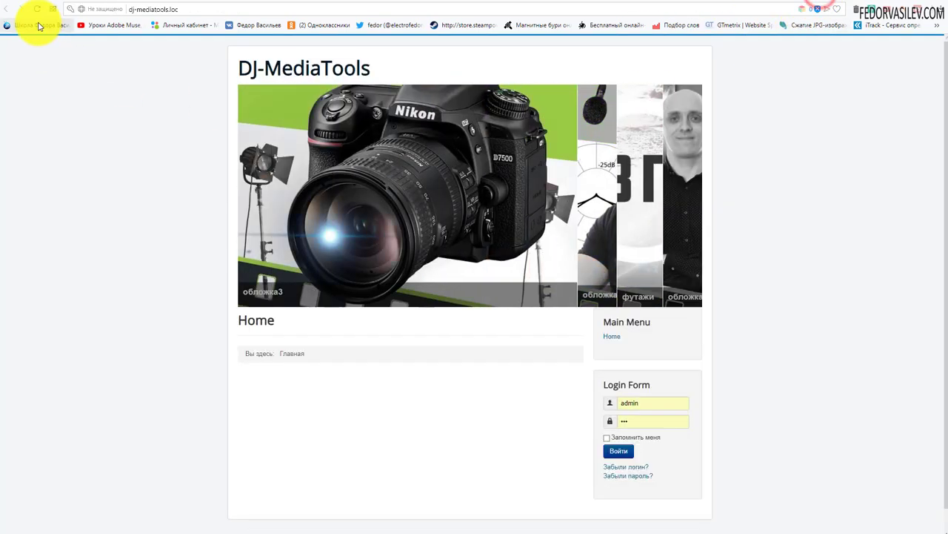
left_click(37, 10)
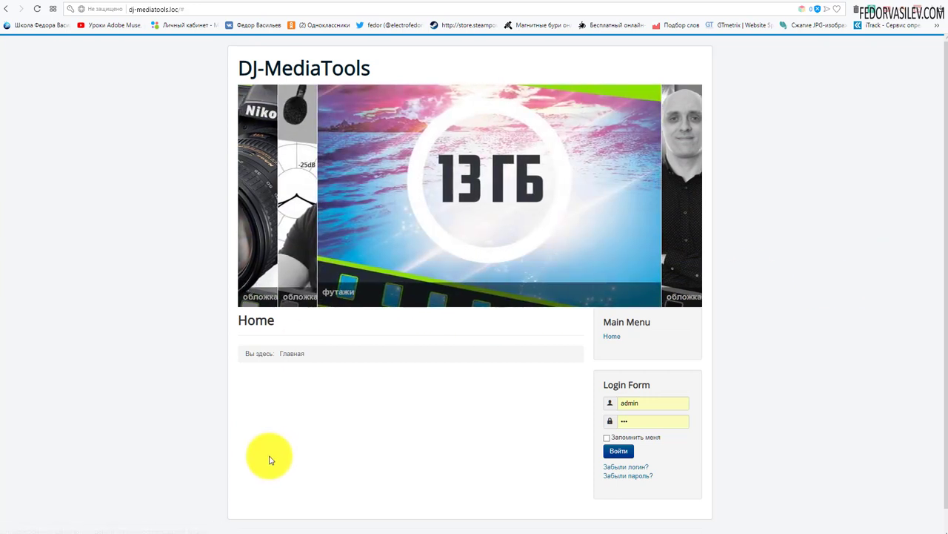
Step: Open the футажи image in the modal window, browse to обложка4 and back, and check обложка3 the same way before closing it
left_click(460, 202)
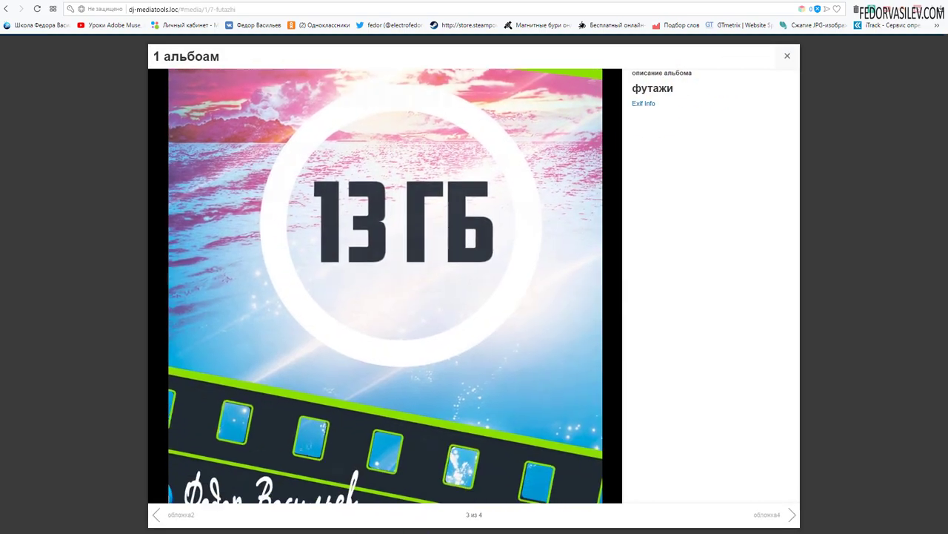
left_click(787, 513)
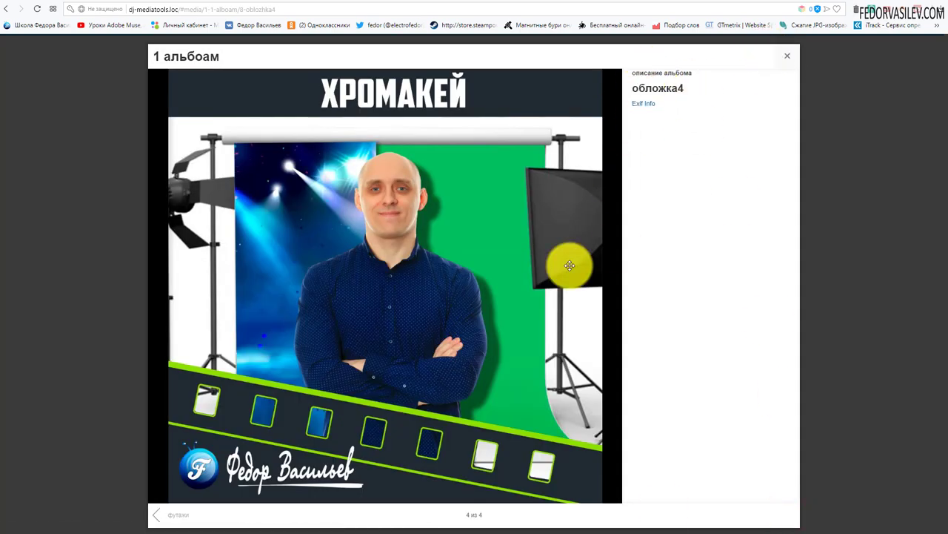
left_click(157, 512)
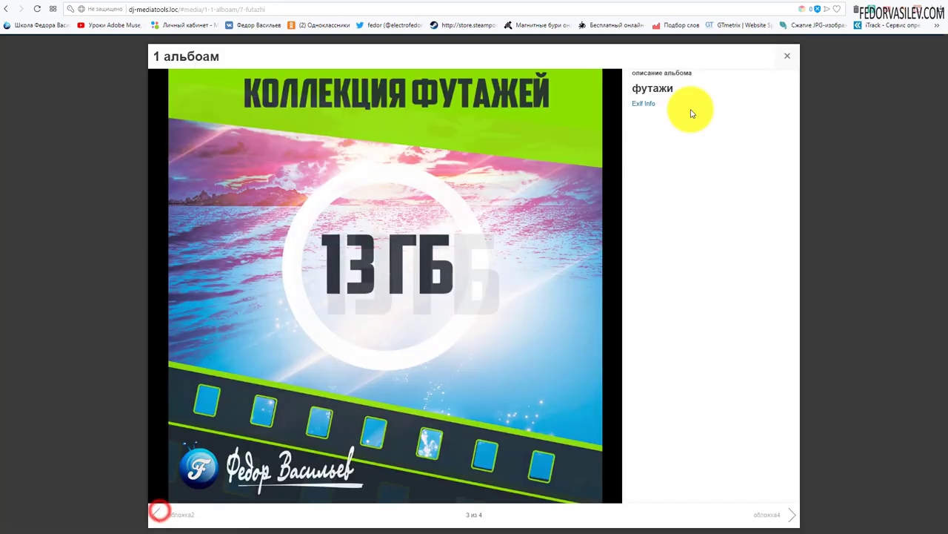
left_click(795, 63)
left_click(313, 201)
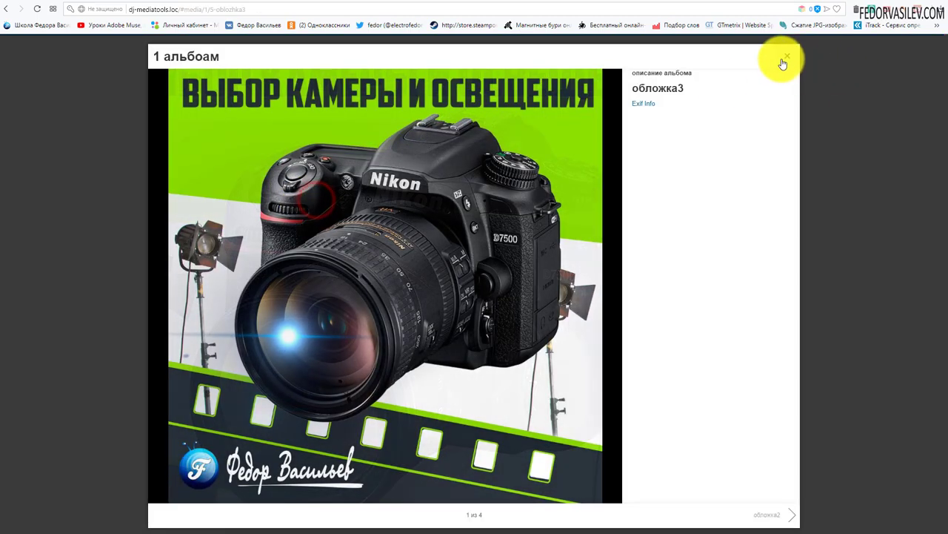
left_click(786, 60)
Step: Return to the module settings, set the image click behaviour to Открыть в lightbox, save the module, and reload the site's front end
key("ctrl+Tab")
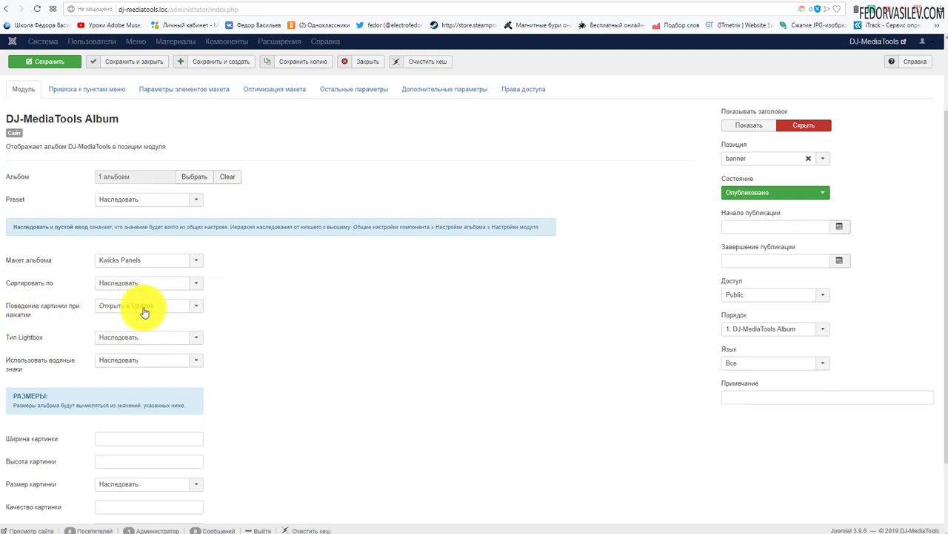
left_click(170, 340)
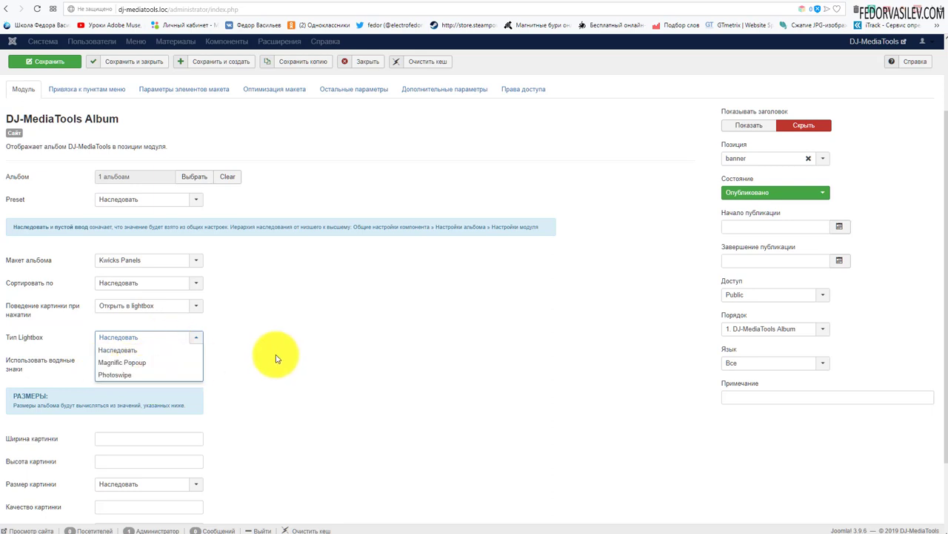
left_click(369, 378)
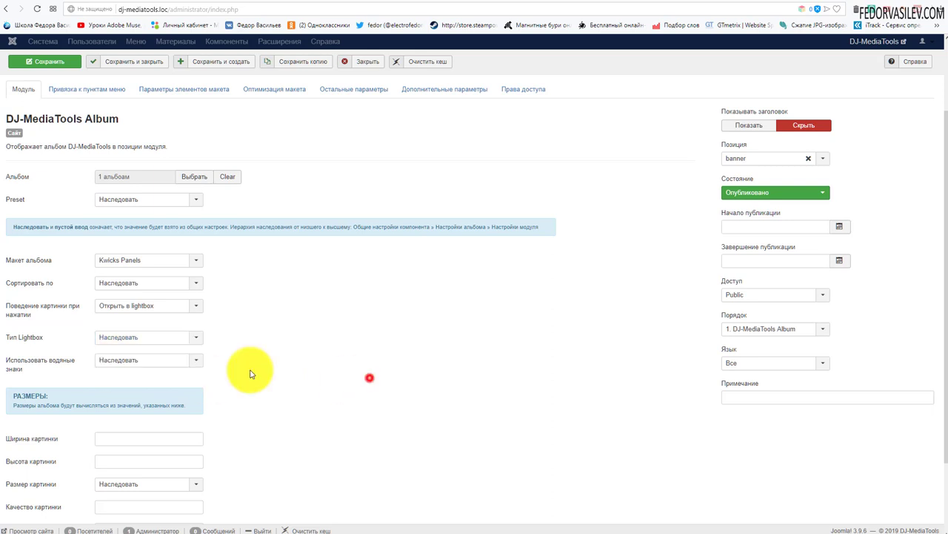
left_click(67, 64)
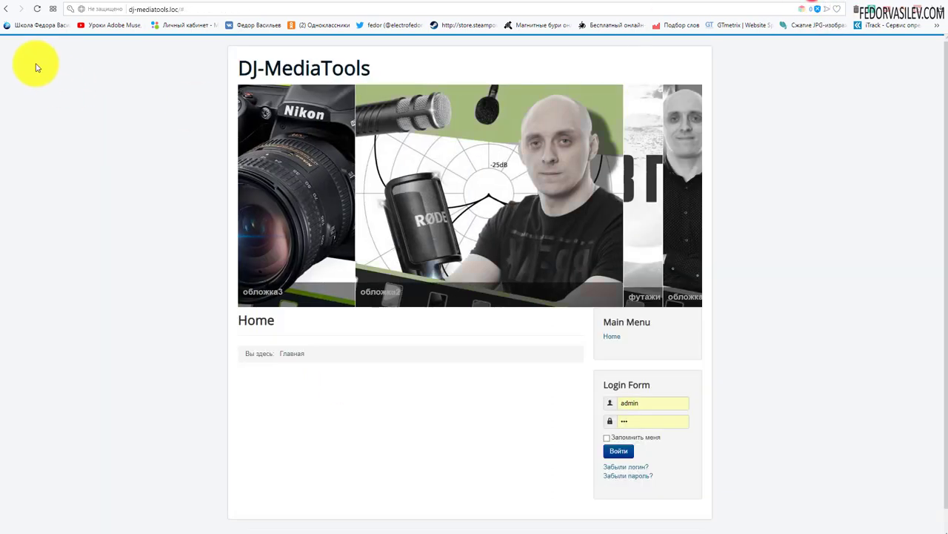
left_click(37, 9)
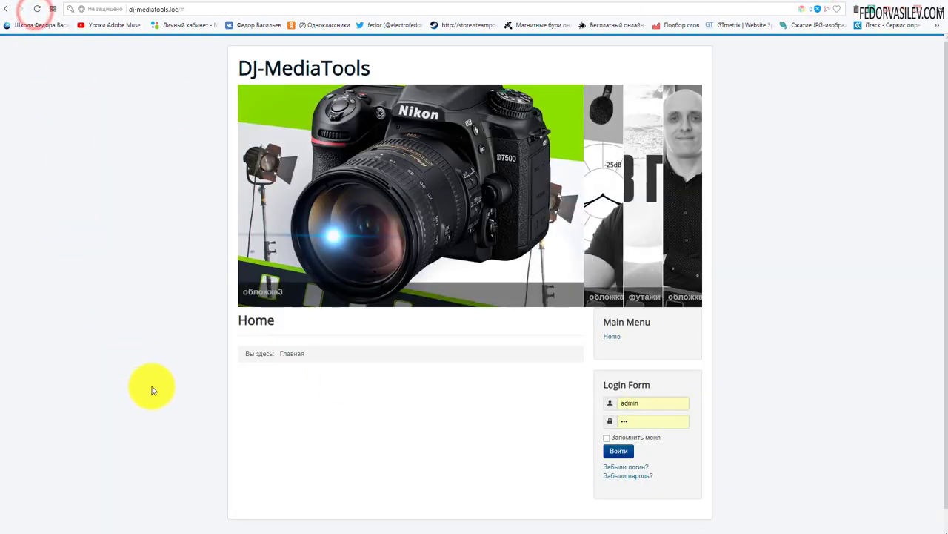
Step: Open the обложка3 banner image in the lightbox, browse forward to обложка4, and close the lightbox
left_click(437, 199)
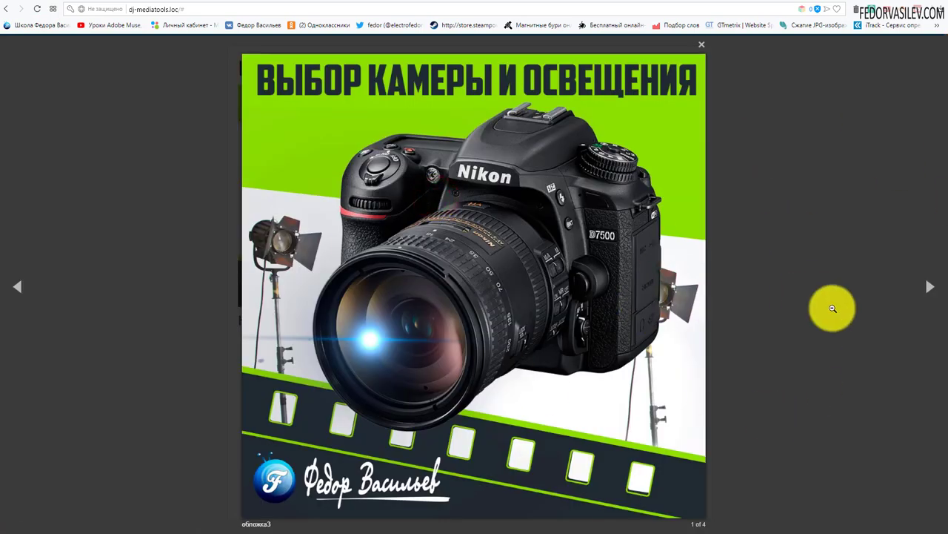
left_click(929, 287)
left_click(919, 289)
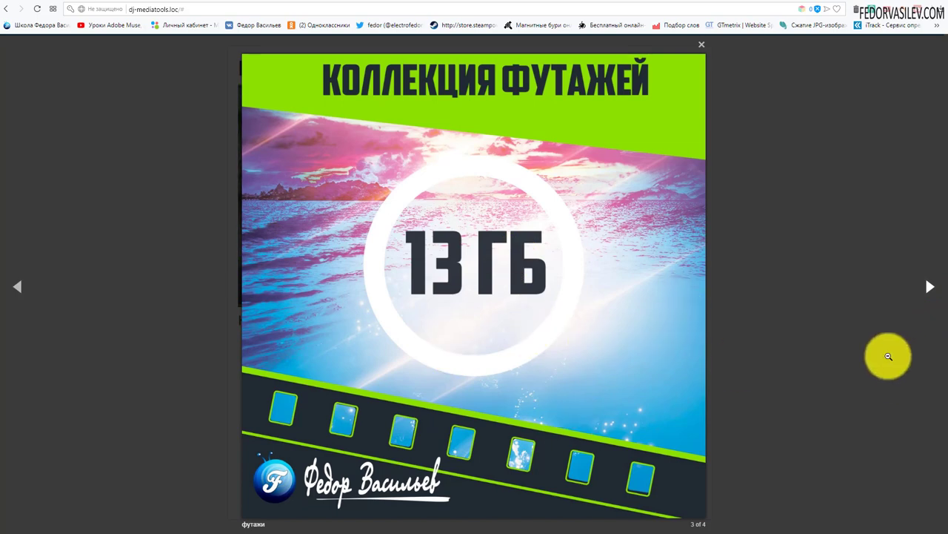
left_click(929, 288)
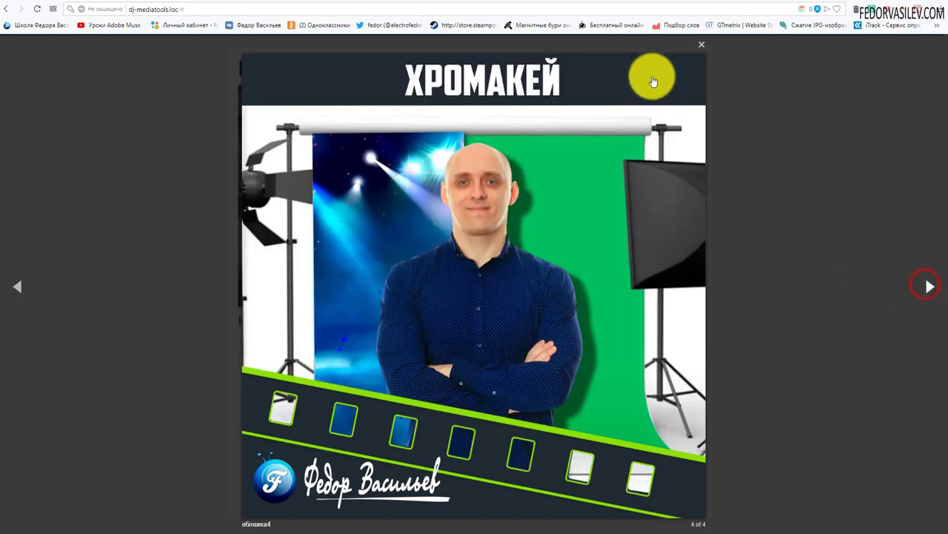
left_click(700, 44)
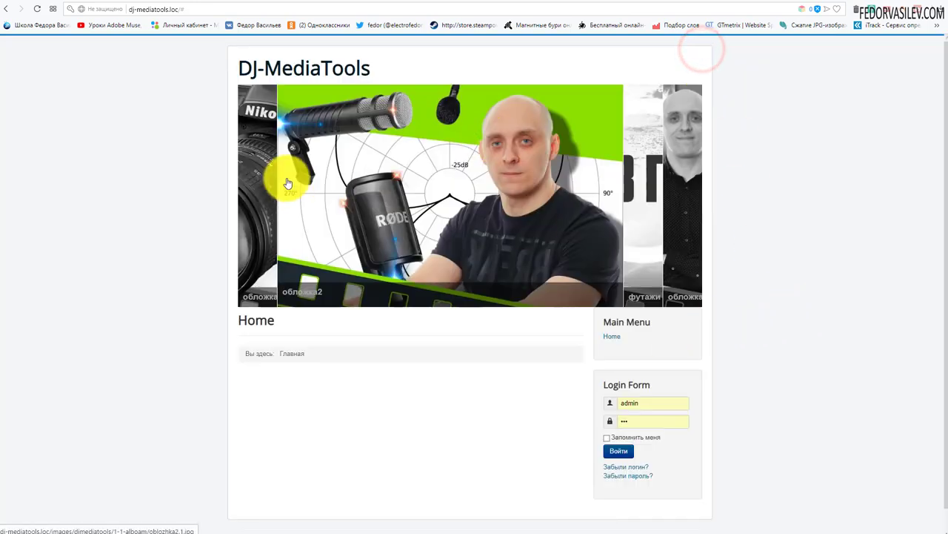
Step: Expand different banner panels, view the футажи image in the lightbox, and close it
mouse_move(643, 275)
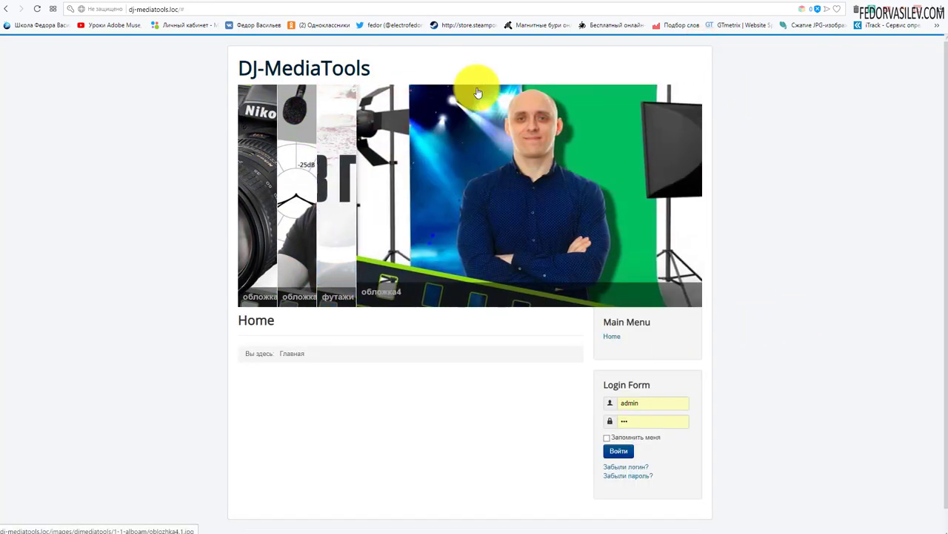
mouse_move(295, 254)
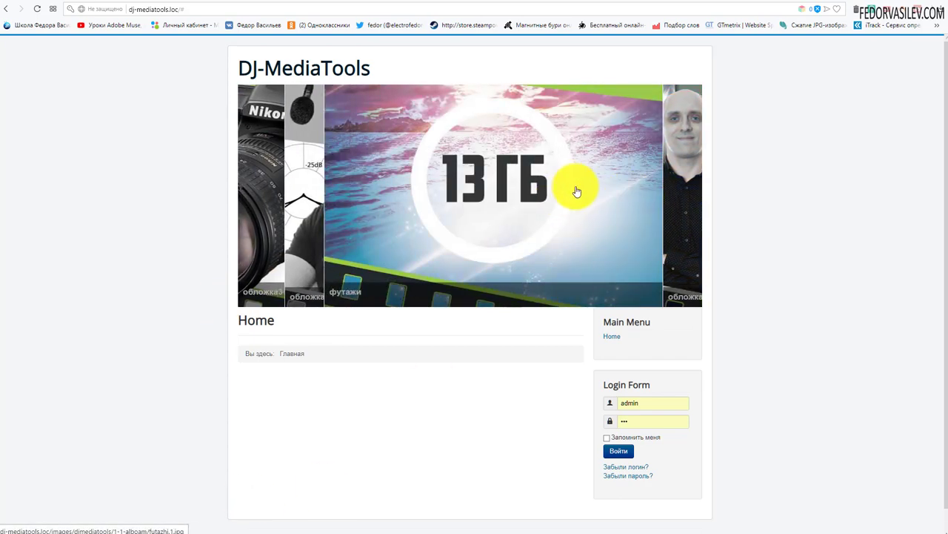
left_click(568, 184)
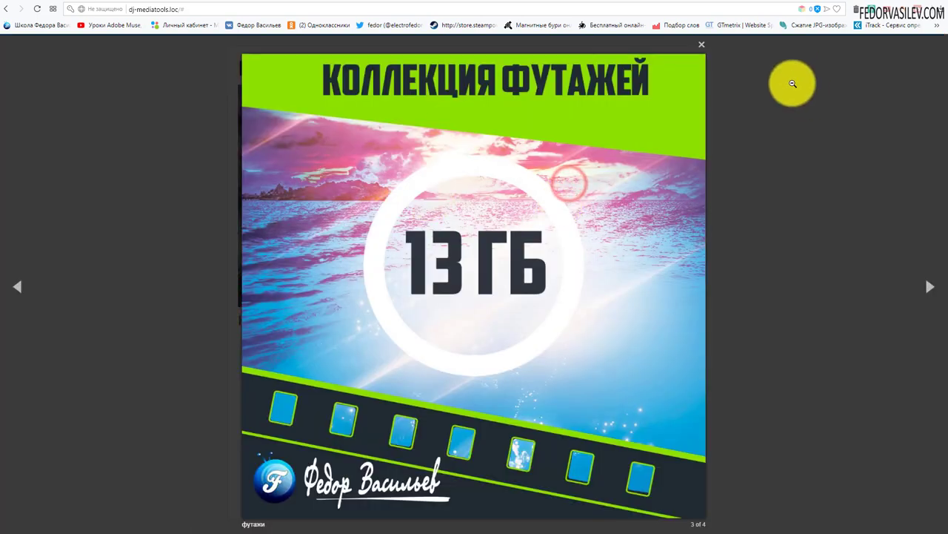
left_click(752, 200)
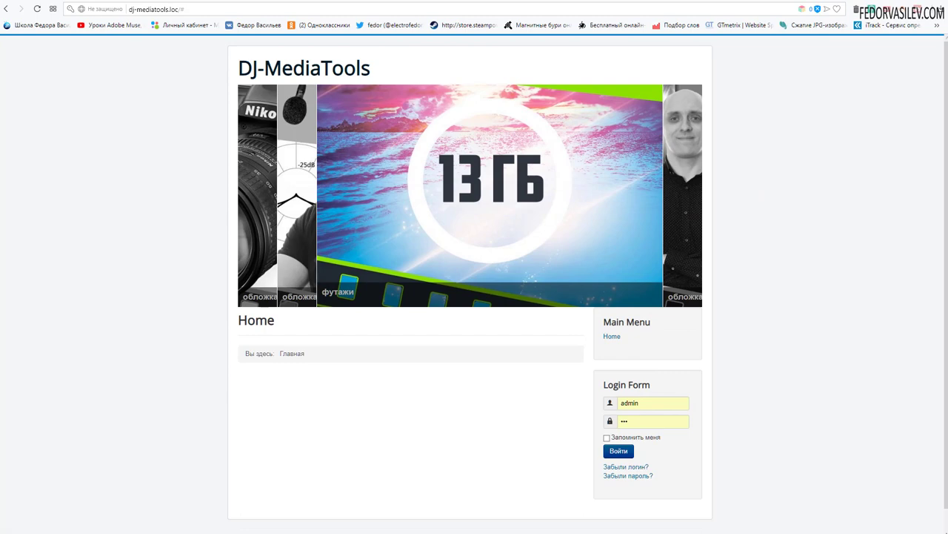
Step: Set the module's lightbox type to Magnific Popoup, save the module, and reload the site's front end
left_click(787, 2)
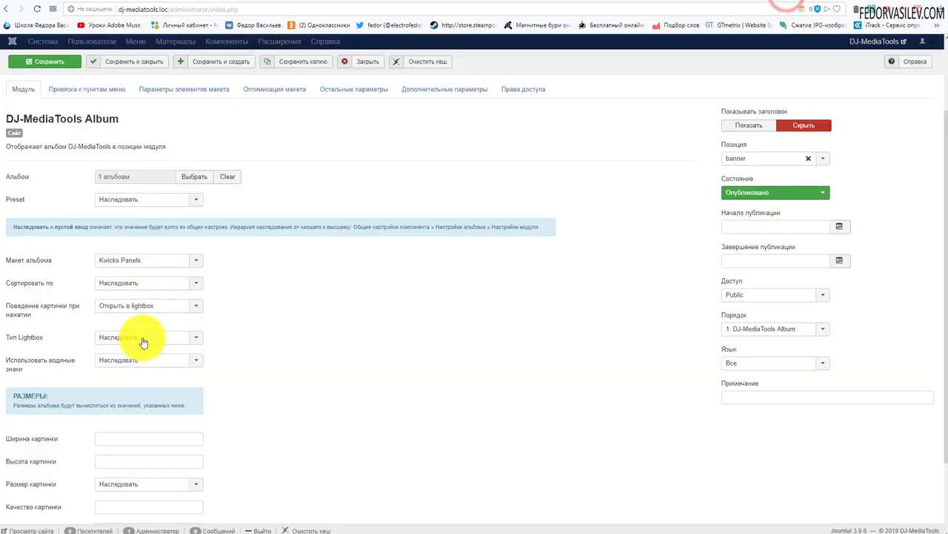
left_click(144, 304)
left_click(302, 303)
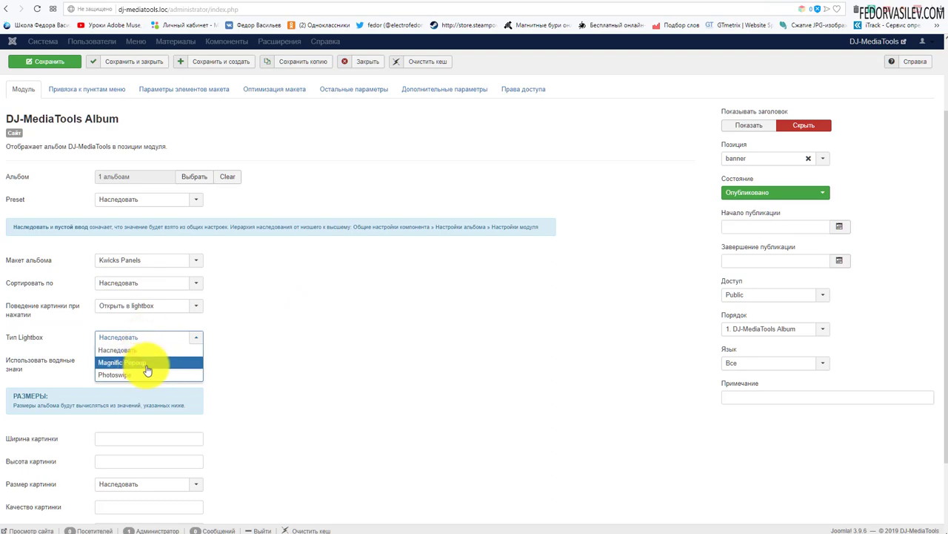
left_click(46, 62)
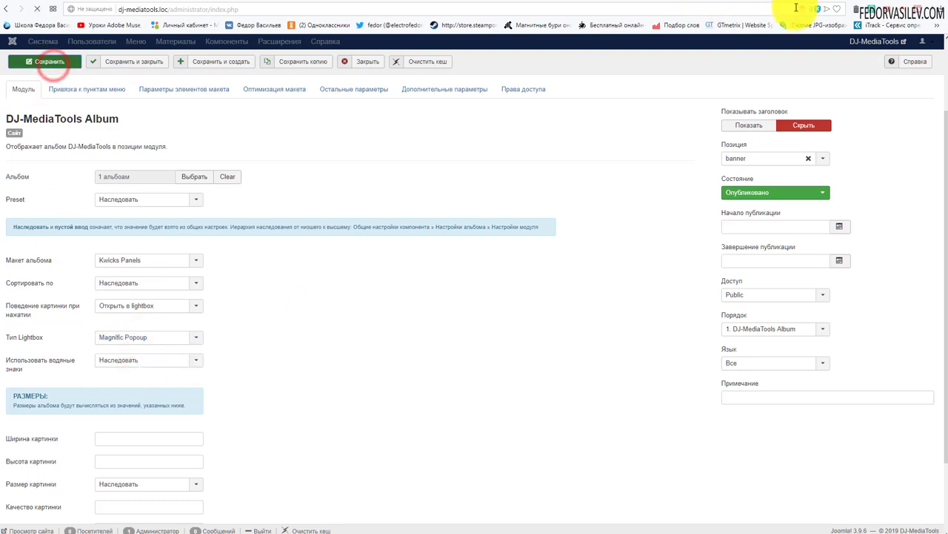
key("ctrl+Tab")
left_click(37, 8)
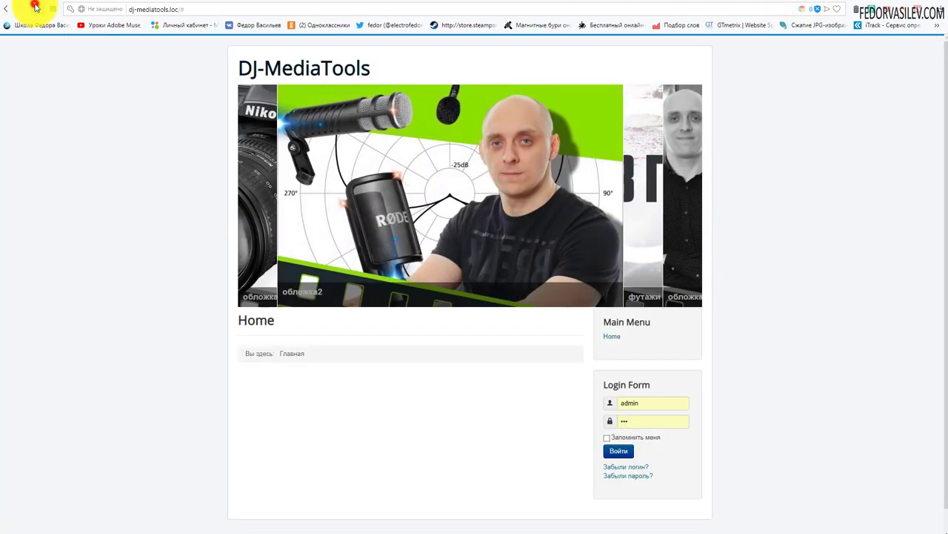
Step: Examine the Magnific Popoup lightbox by opening обложка3, advancing one image, closing it, and opening обложка4 from the banner
left_click(372, 133)
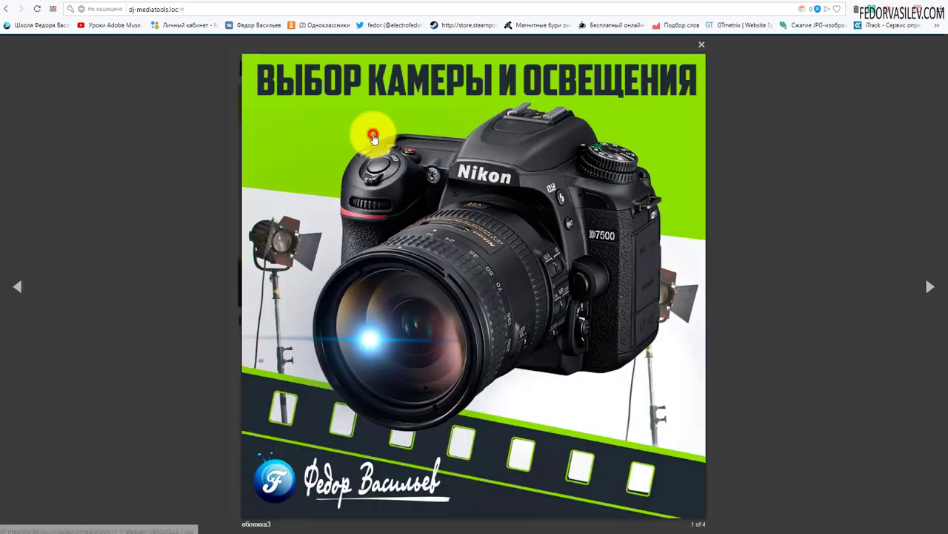
left_click(929, 287)
left_click(817, 197)
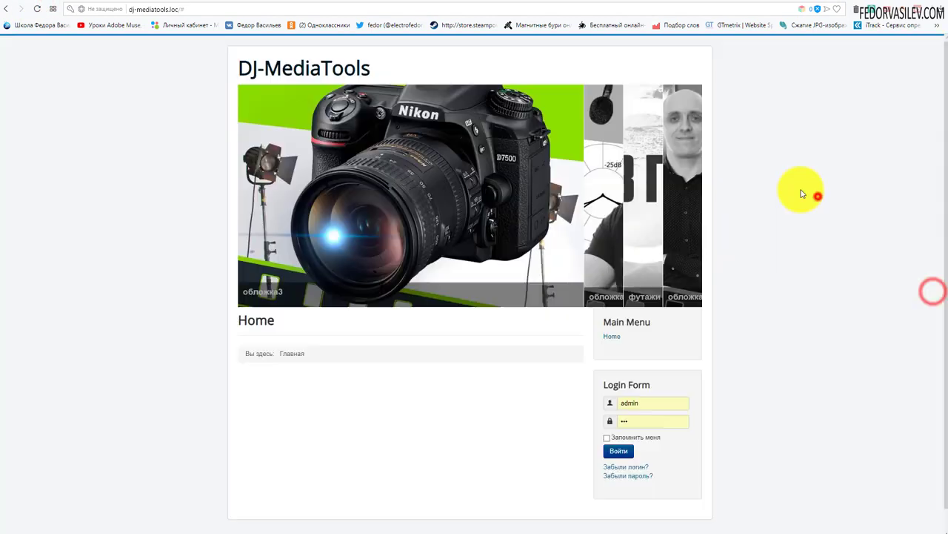
left_click(428, 164)
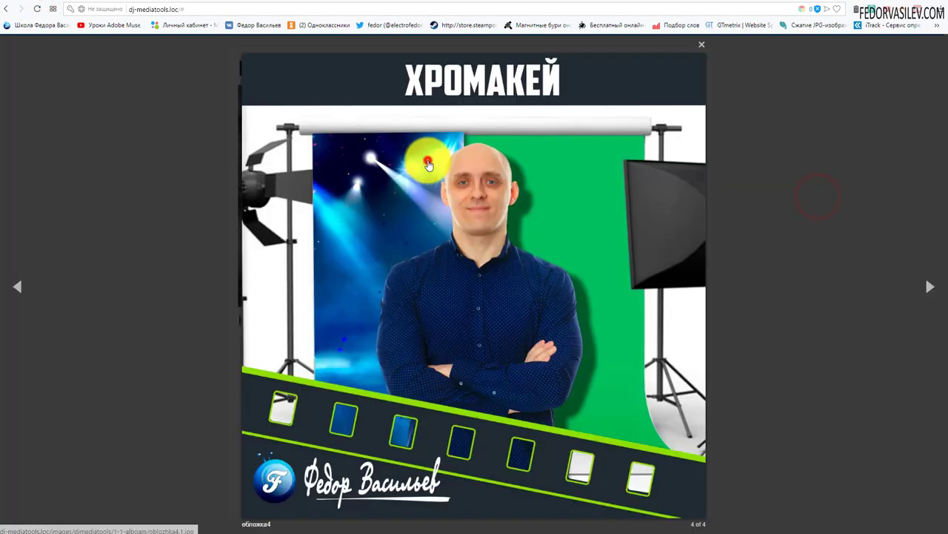
Step: Return to the module settings, set the lightbox type to Photoswipe, save the module, and reload the site's front end
left_click(776, 0)
scroll(206, 265, "down", 1)
left_click(148, 288)
left_click(153, 328)
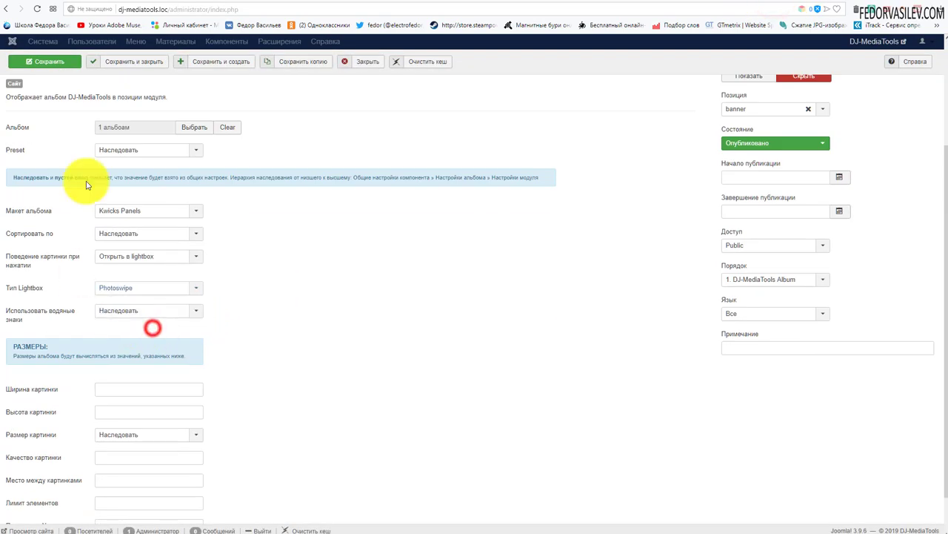
left_click(69, 64)
left_click(815, 3)
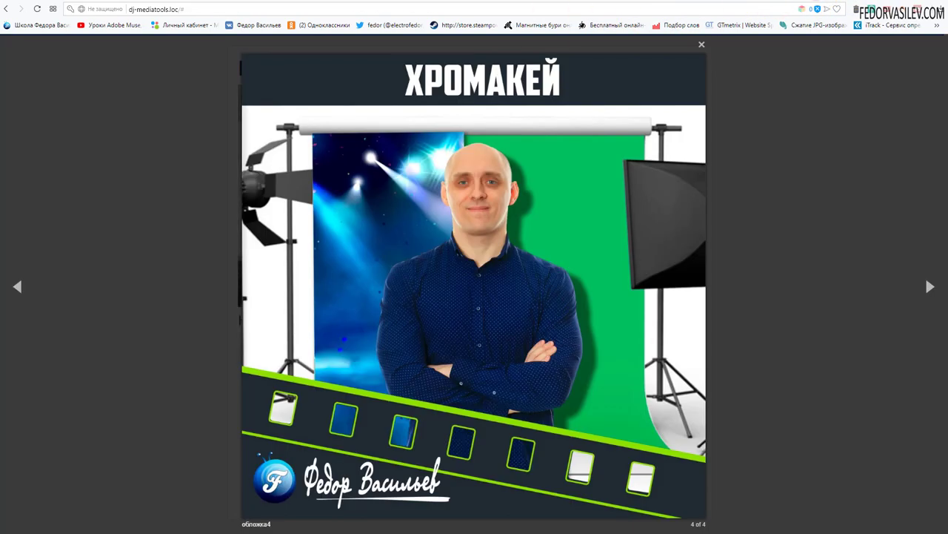
left_click(34, 12)
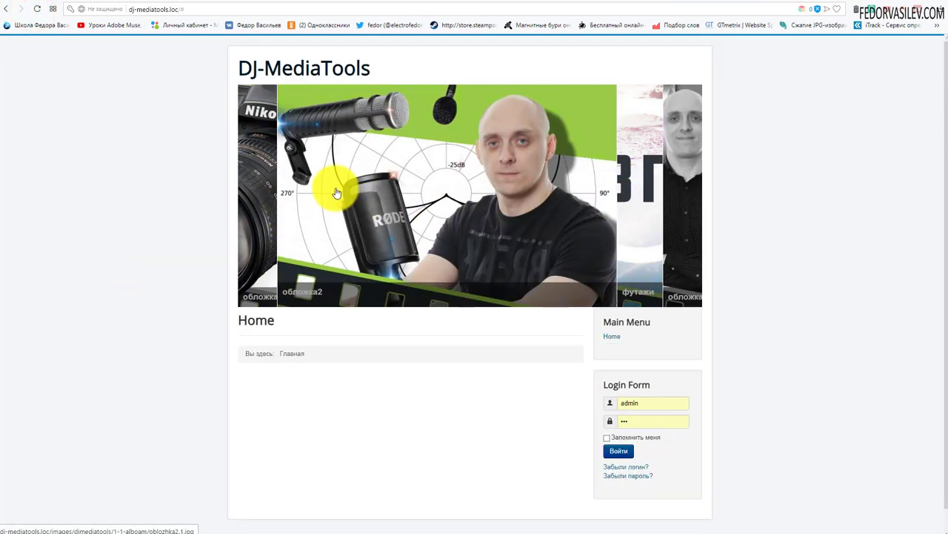
Step: Examine the Photoswipe lightbox by opening and closing images from the banner's обложка2 and футажи panels
left_click(333, 186)
left_click(468, 218)
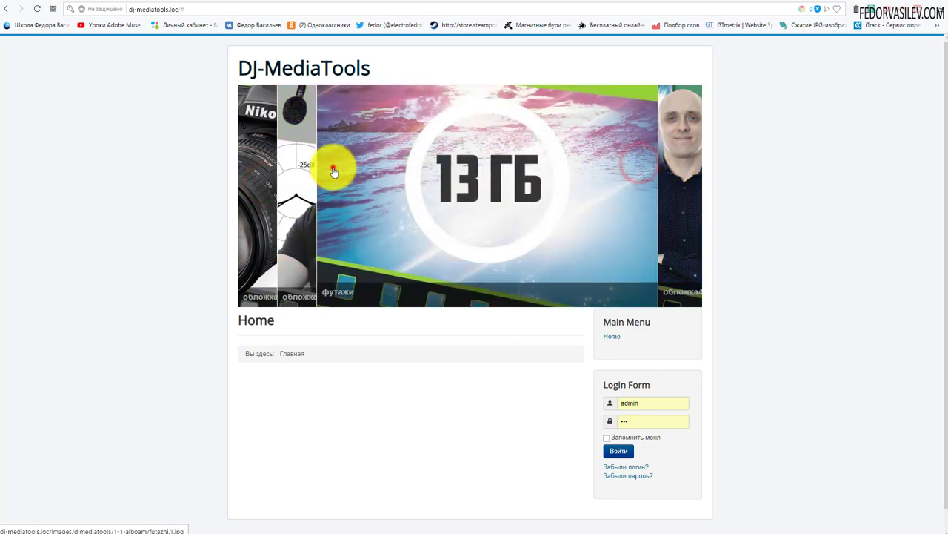
left_click(333, 169)
left_click(304, 152)
Step: Return to the module settings and set the lightbox type to Наследовать
key("ctrl+Tab")
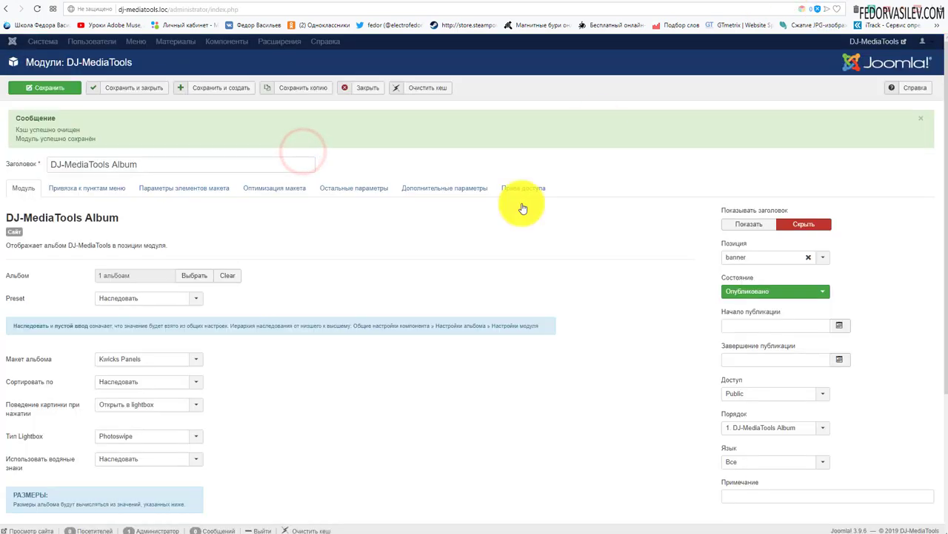
scroll(212, 303, "down", 2)
left_click(149, 287)
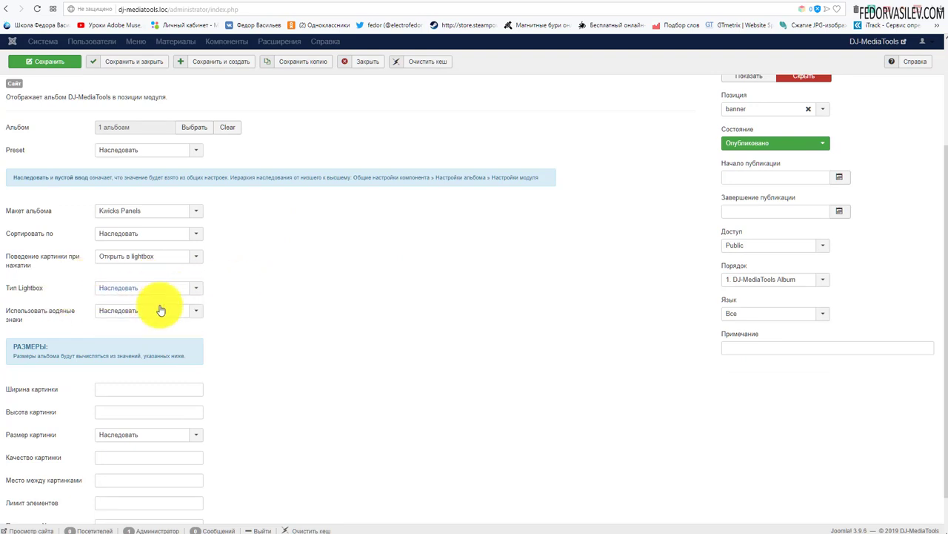
Step: Try the watermark setting with Да and Нет, and return it to Наследовать
left_click(161, 311)
left_click(131, 347)
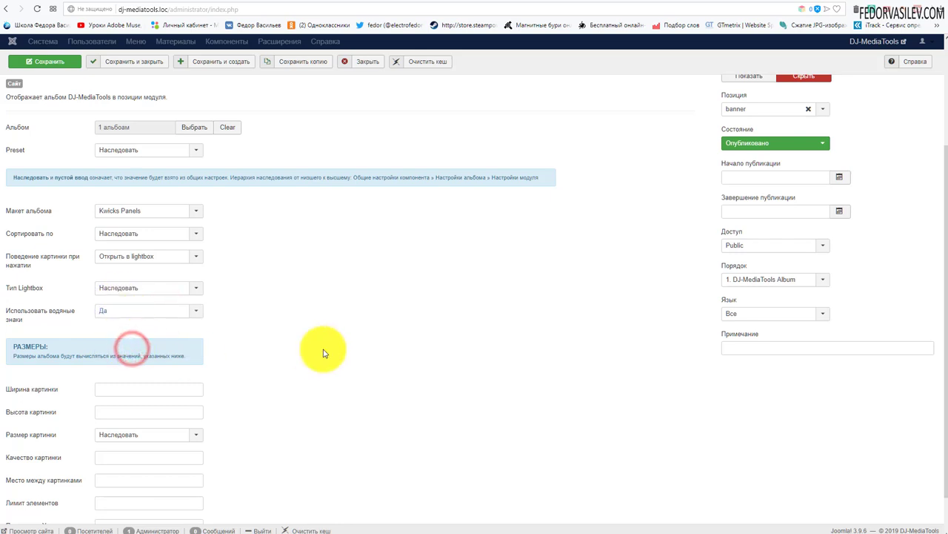
scroll(323, 353, "down", 2)
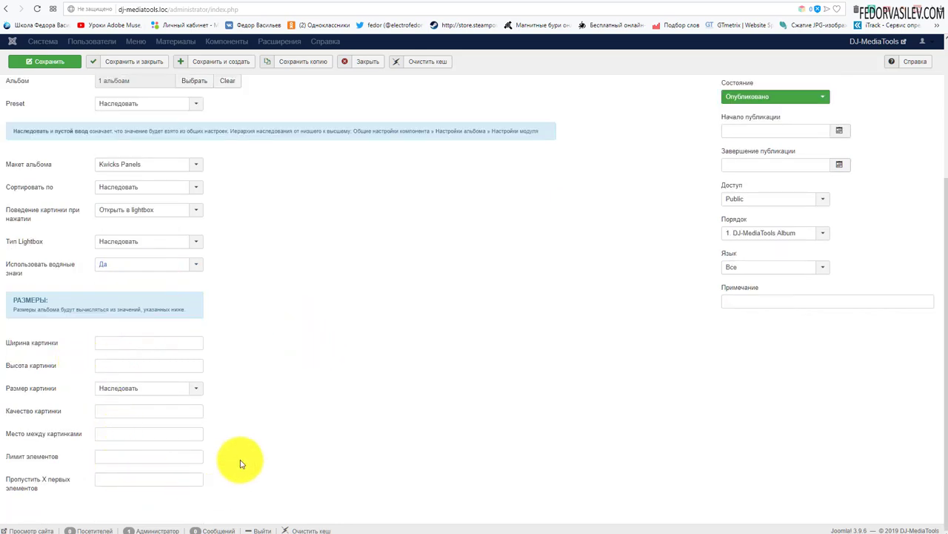
left_click(140, 264)
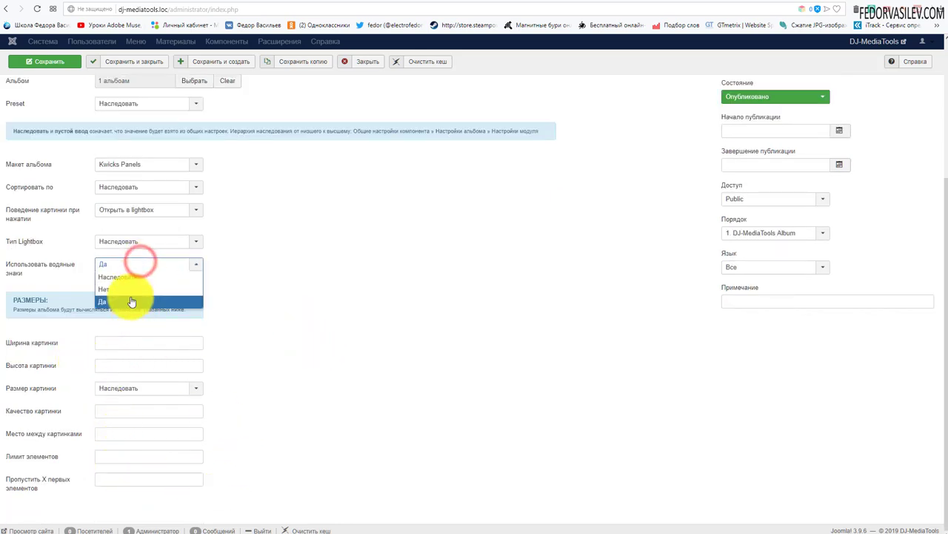
left_click(130, 296)
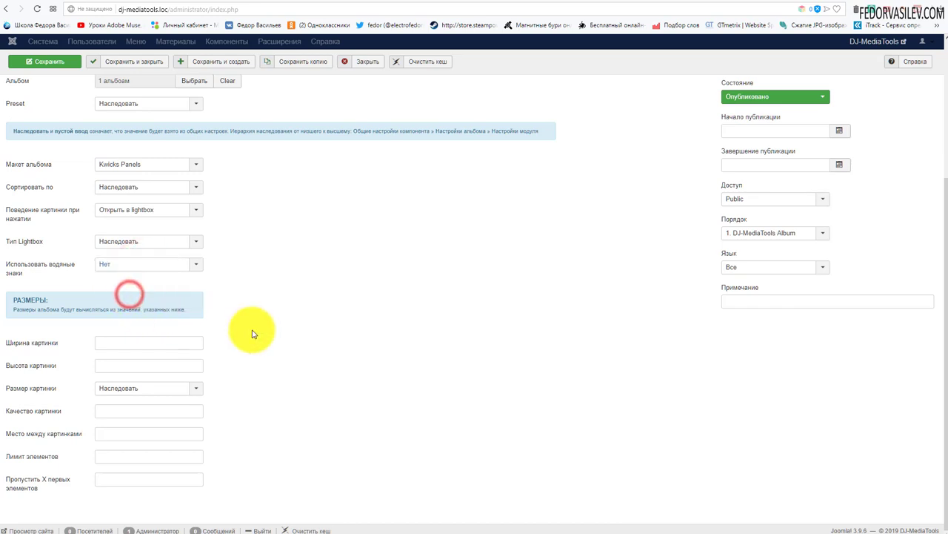
left_click(131, 264)
left_click(125, 277)
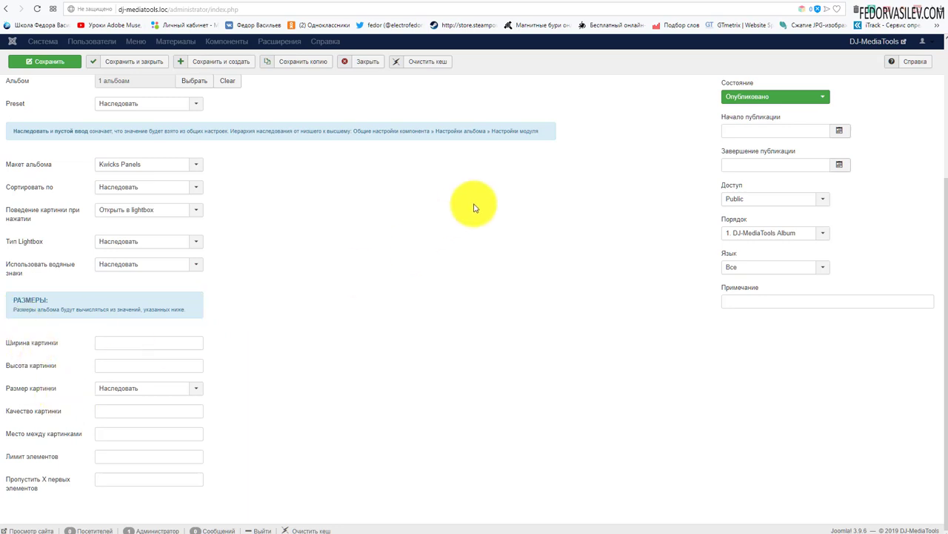
Step: Set the module's image size to Не изменять, save the module, and reload the site's front end
mouse_move(45, 392)
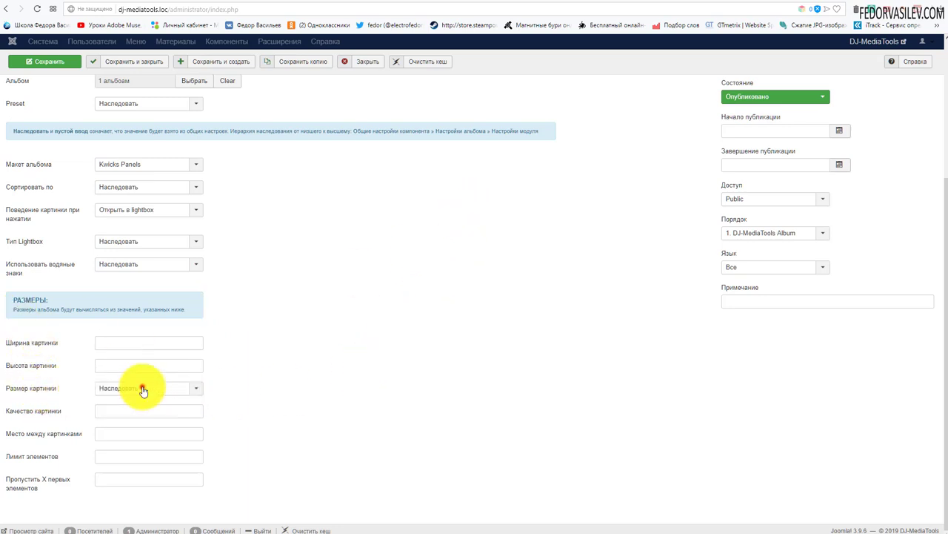
left_click(141, 386)
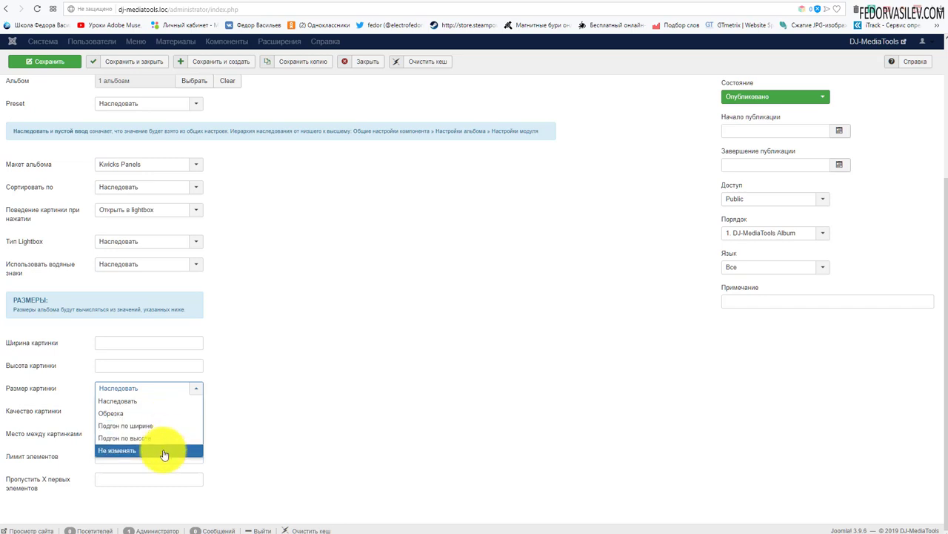
left_click(164, 450)
left_click(49, 61)
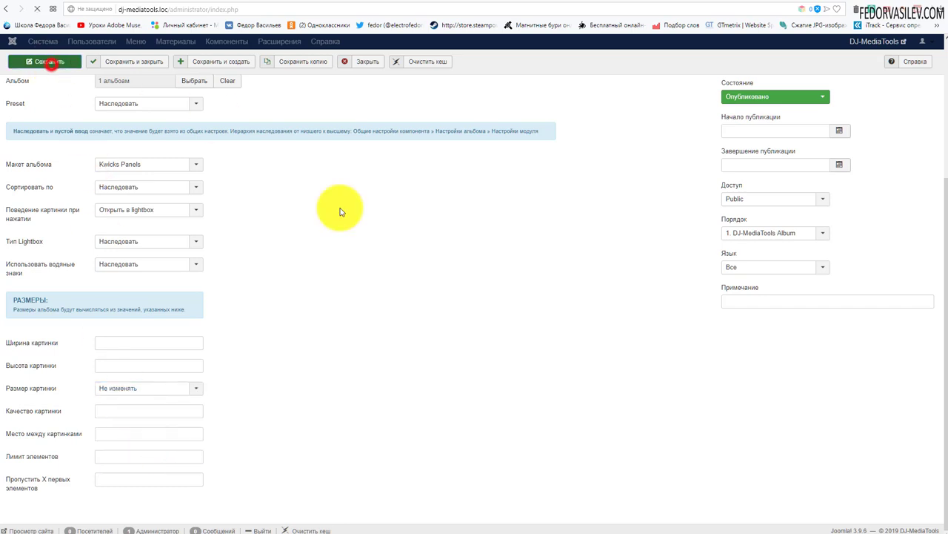
left_click(817, 3)
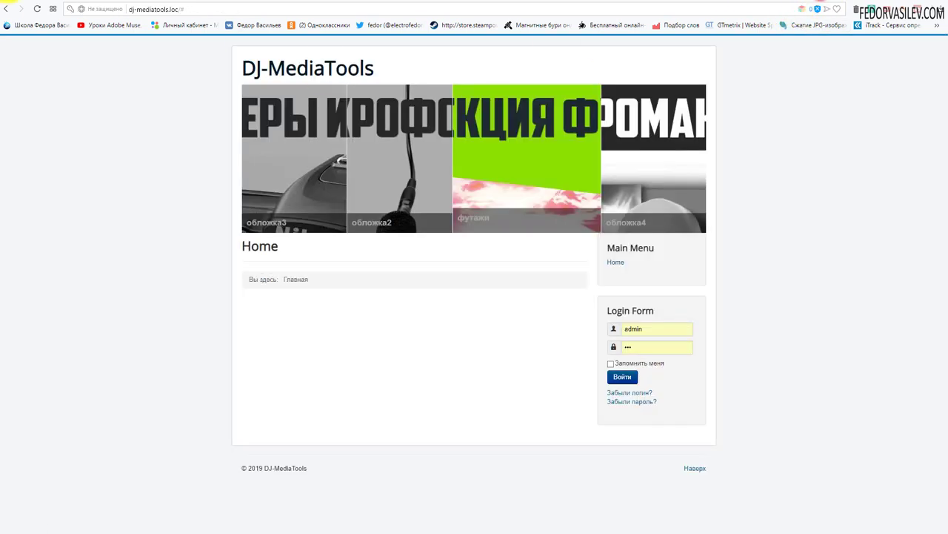
left_click(33, 9)
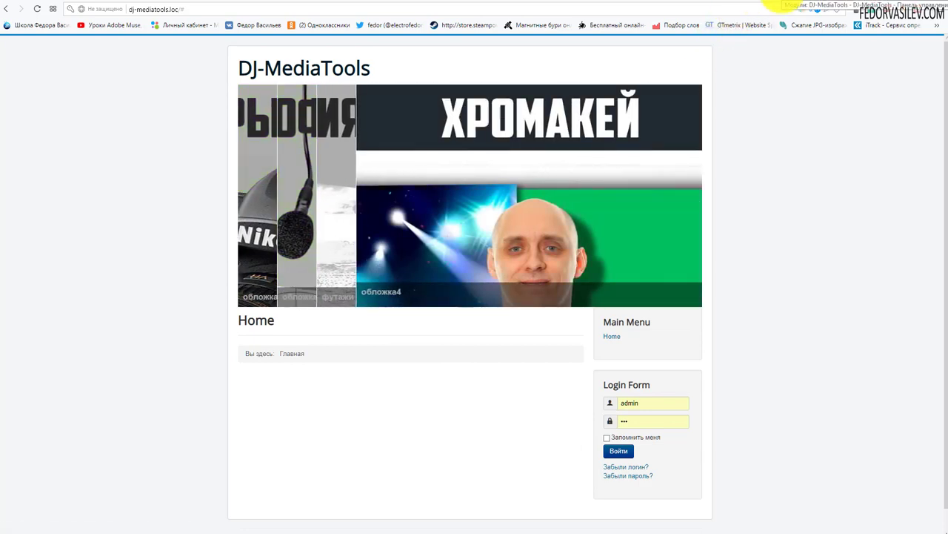
Step: Set the module's image width and height to 800 pixels, save the module, and reload the site's front end
left_click(773, 3)
scroll(408, 309, "down", 2)
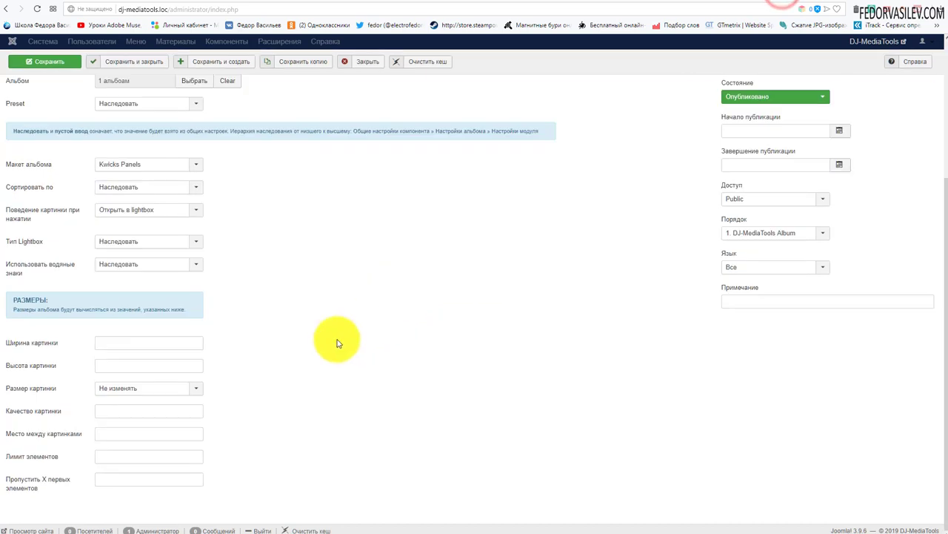
left_click(115, 343)
type("600")
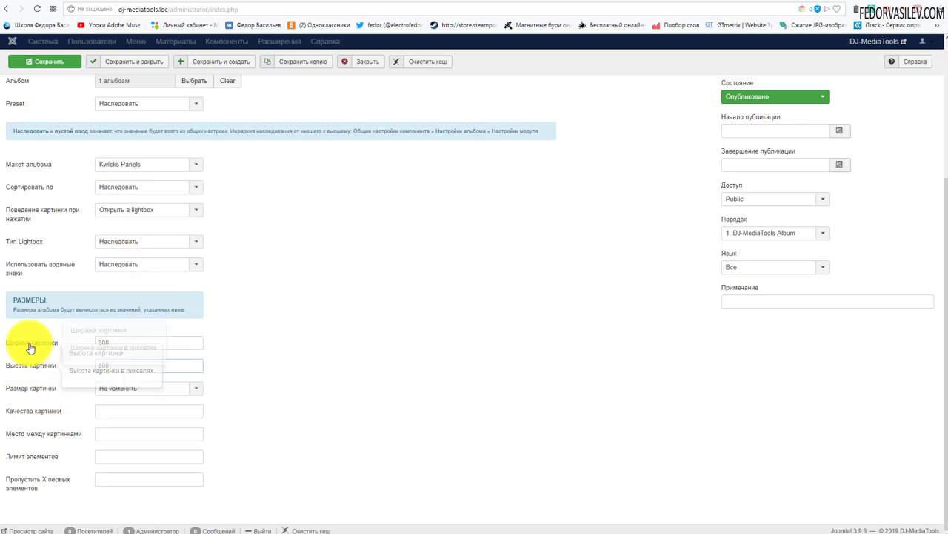
left_click(54, 68)
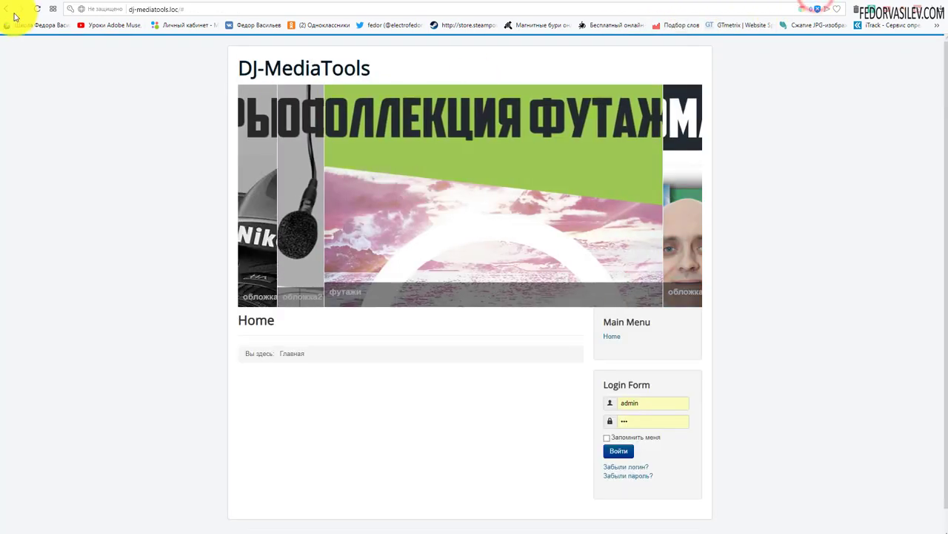
left_click(37, 9)
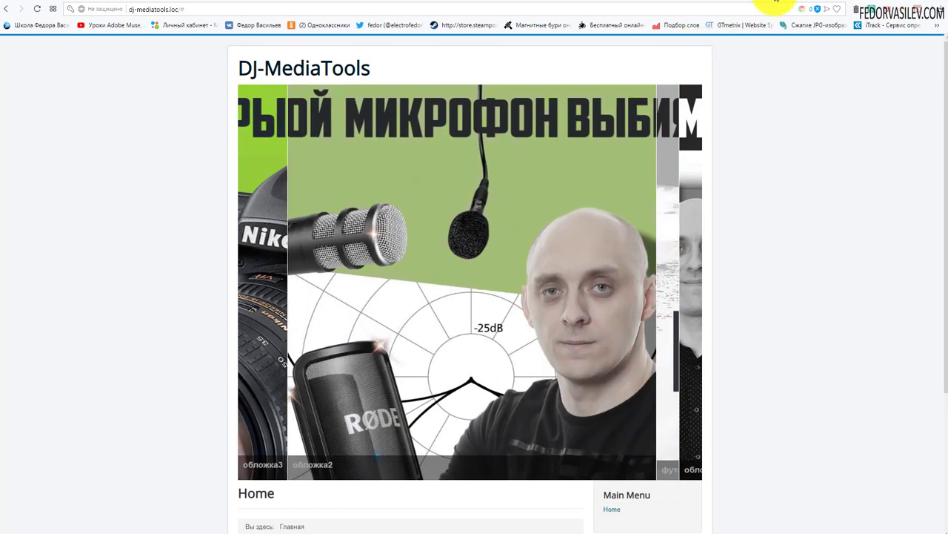
Step: Check the image height in the module settings, and view обложка2 from the site's banner in the lightbox
left_click(770, 4)
scroll(457, 259, "down", 3)
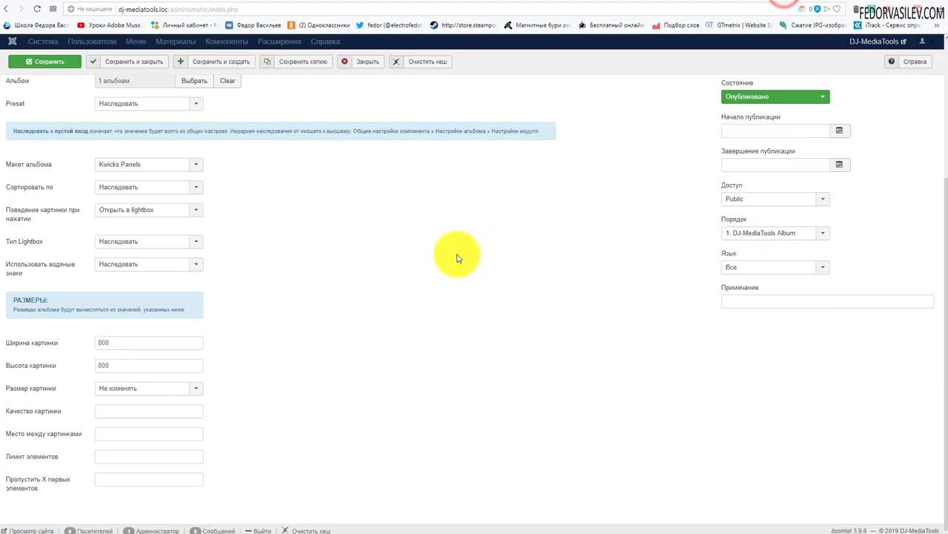
double_click(107, 364)
key("Return")
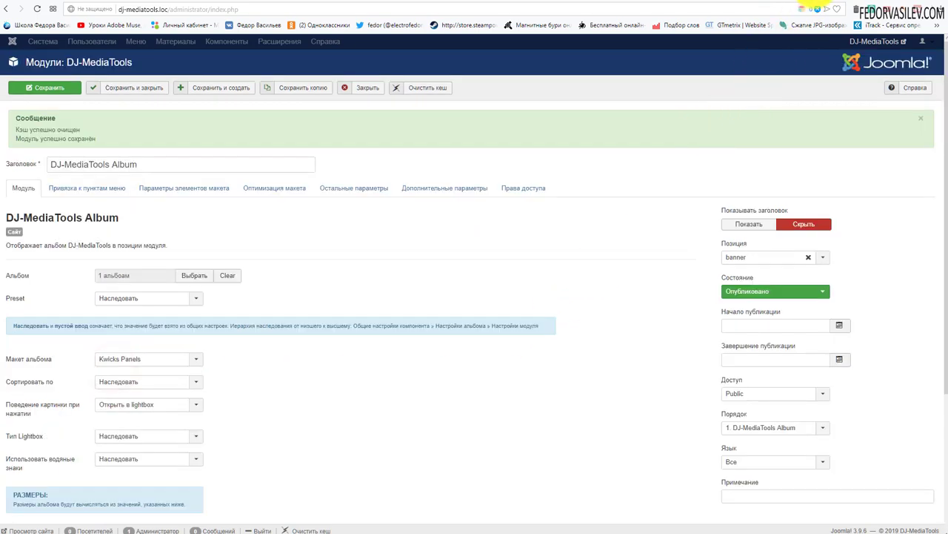
left_click(810, 7)
left_click(326, 194)
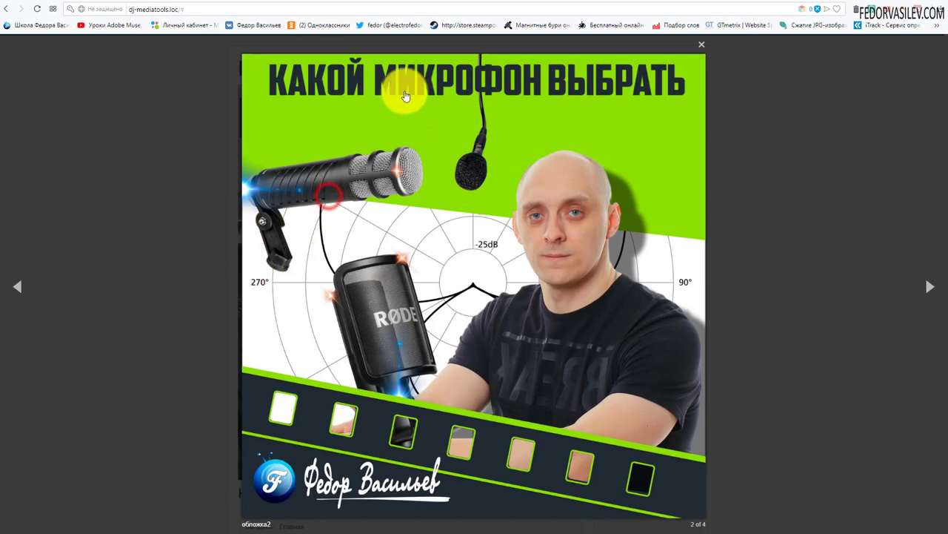
left_click(706, 43)
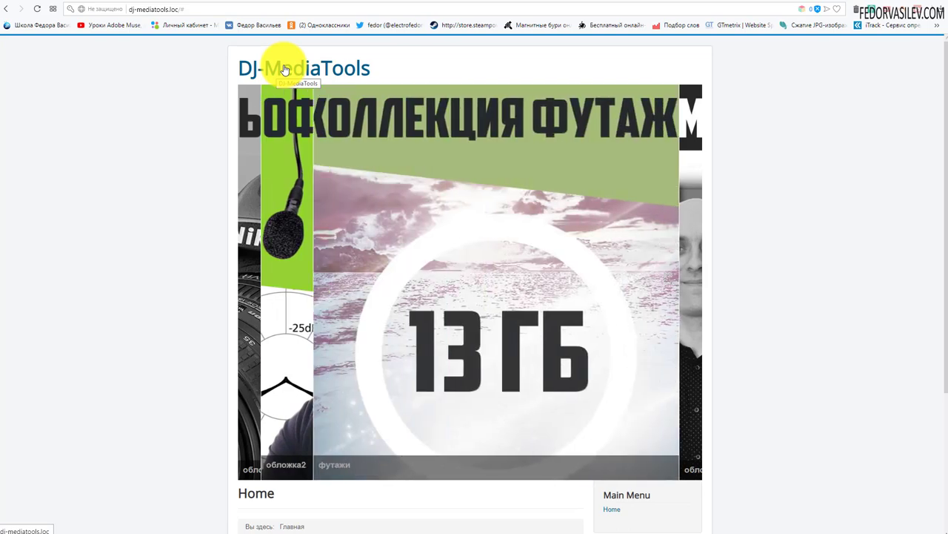
Step: Compare the module's image width and height settings with the site's banner and the обложка2 image in the lightbox
left_click(239, 176)
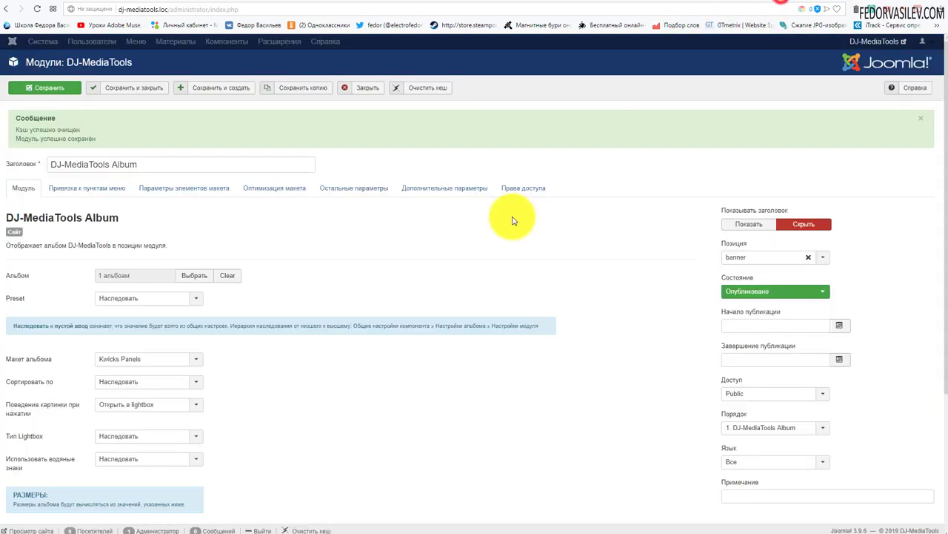
scroll(385, 297, "down", 3)
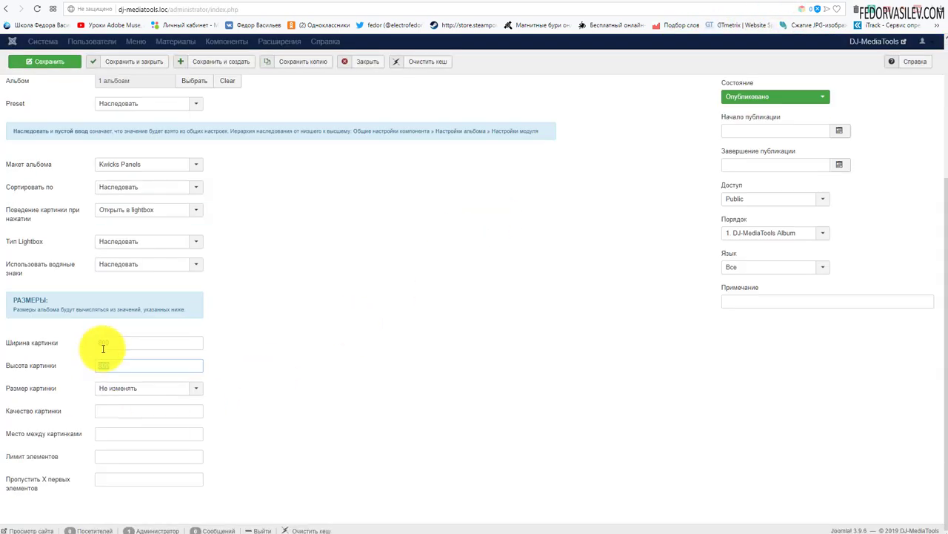
left_click(199, 362)
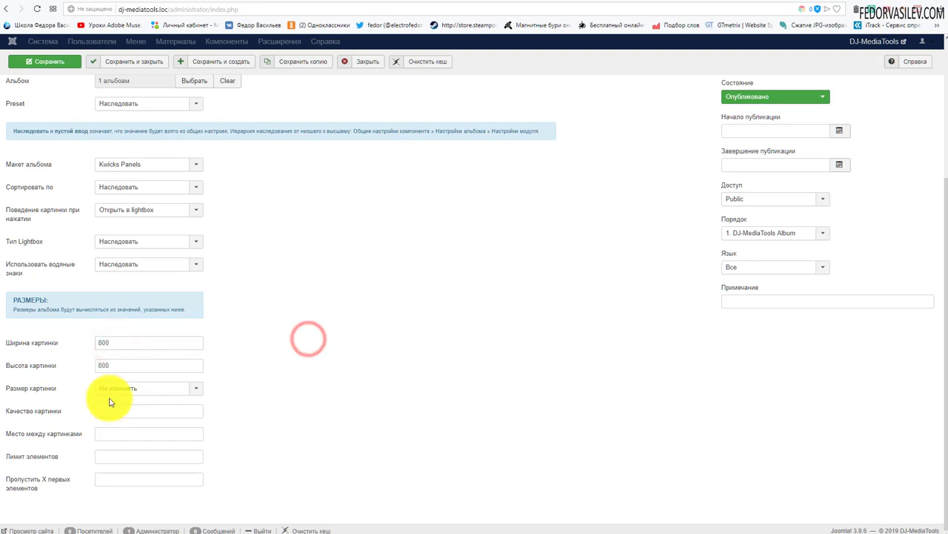
left_click(810, 10)
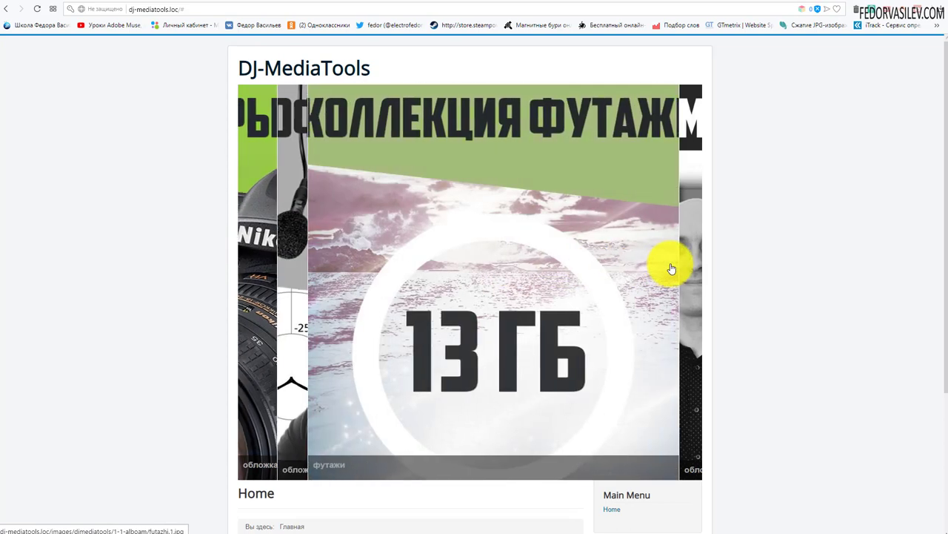
left_click(272, 230)
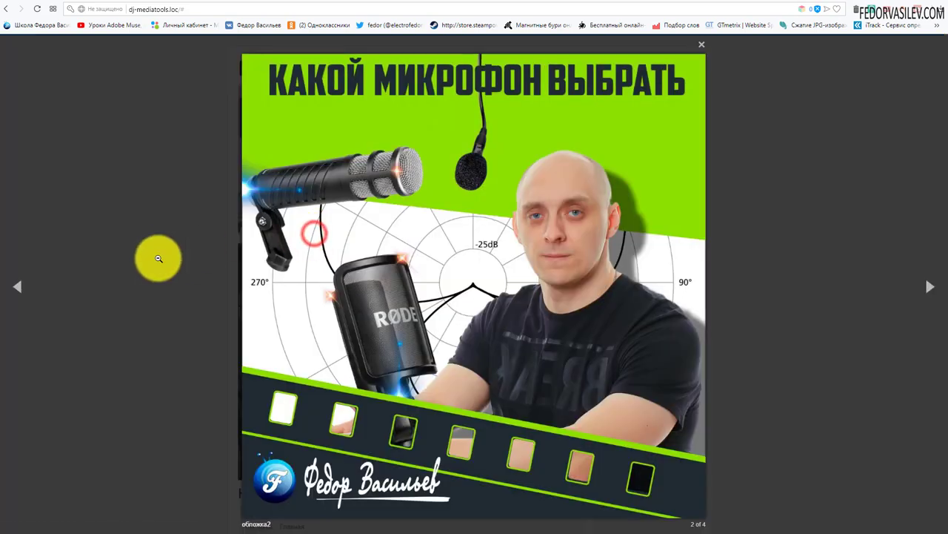
left_click(702, 47)
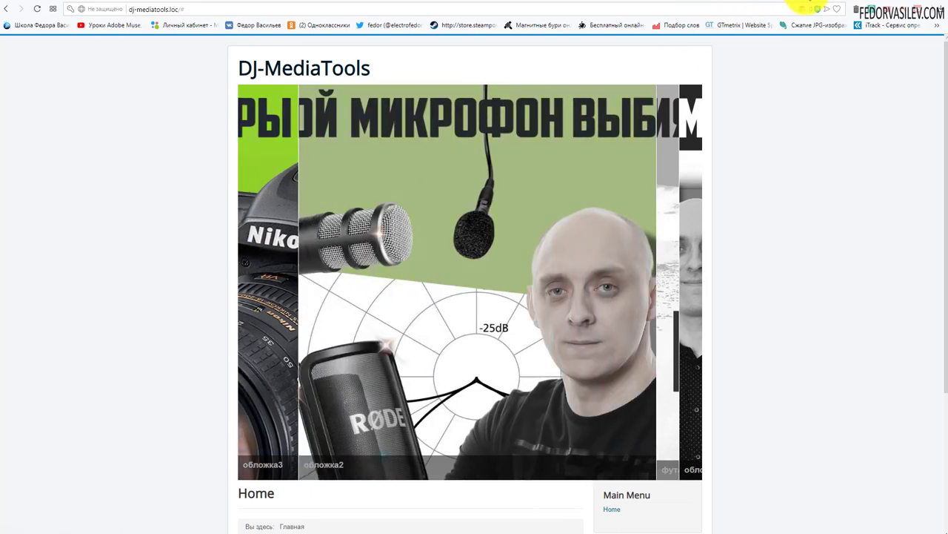
left_click(783, 2)
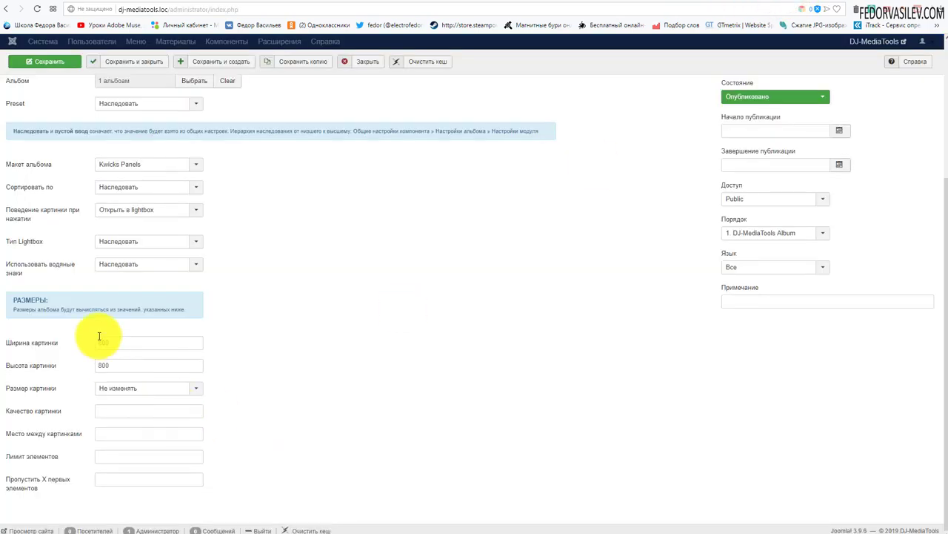
left_click(804, 4)
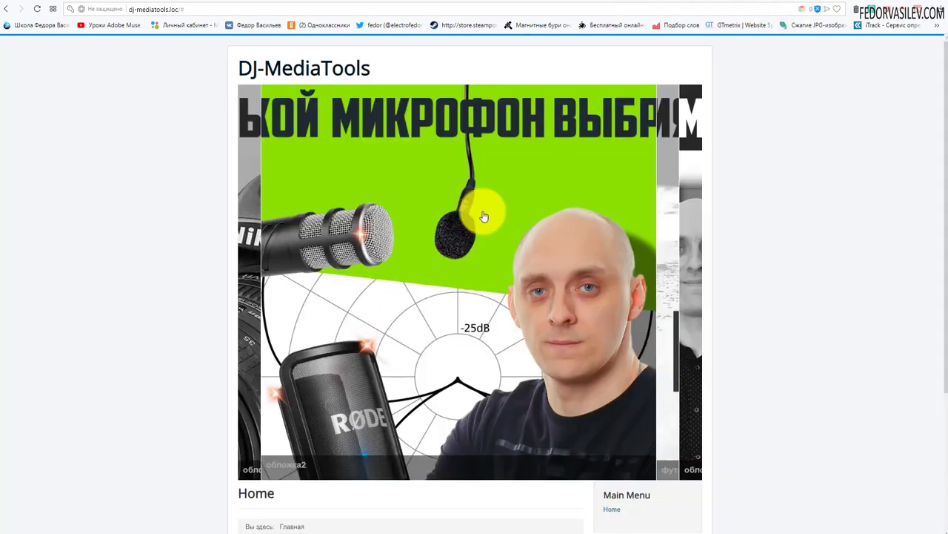
Step: Return to the module settings and clear the image width and height values
left_click(791, 3)
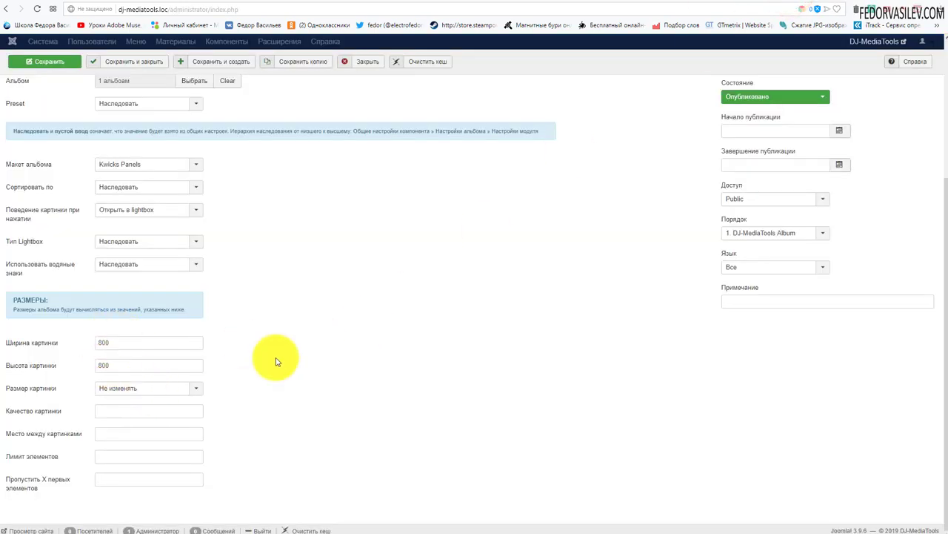
left_click(125, 366)
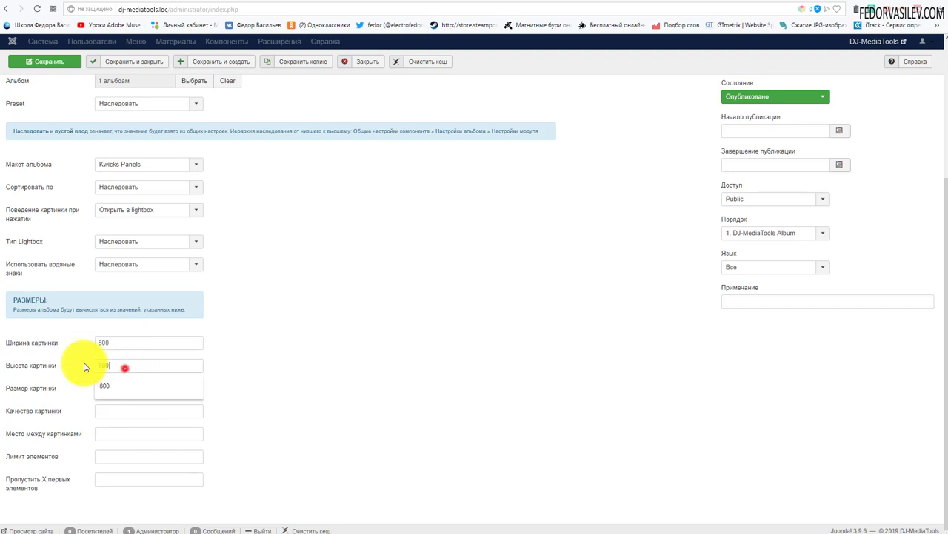
key("BackSpace")
double_click(110, 349)
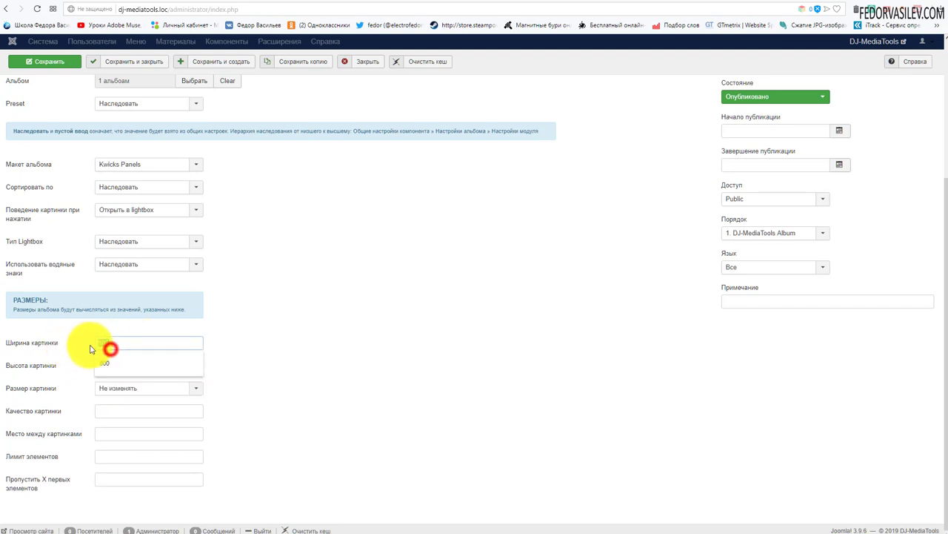
key("BackSpace")
Step: Set the module's image size to Обрезка, save the module, and switch to the site's front end
left_click(176, 384)
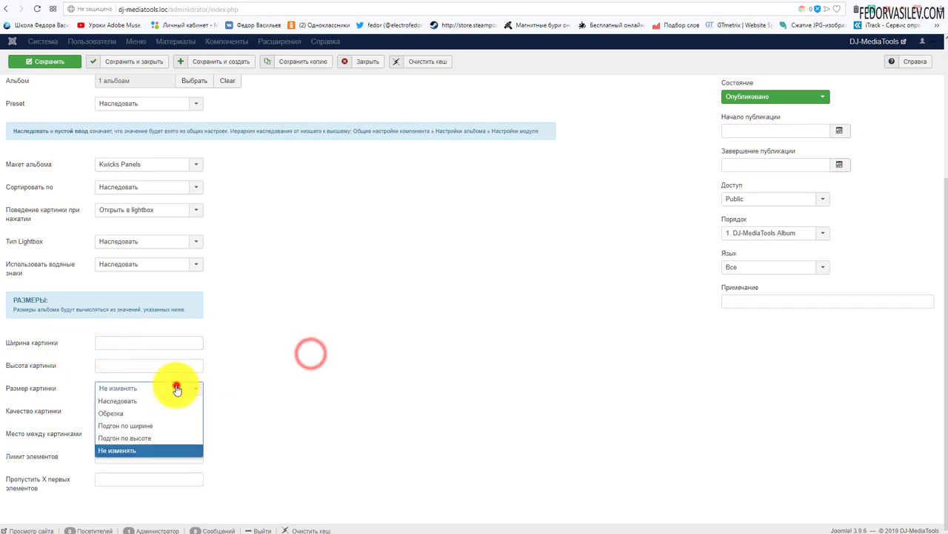
left_click(148, 415)
left_click(58, 62)
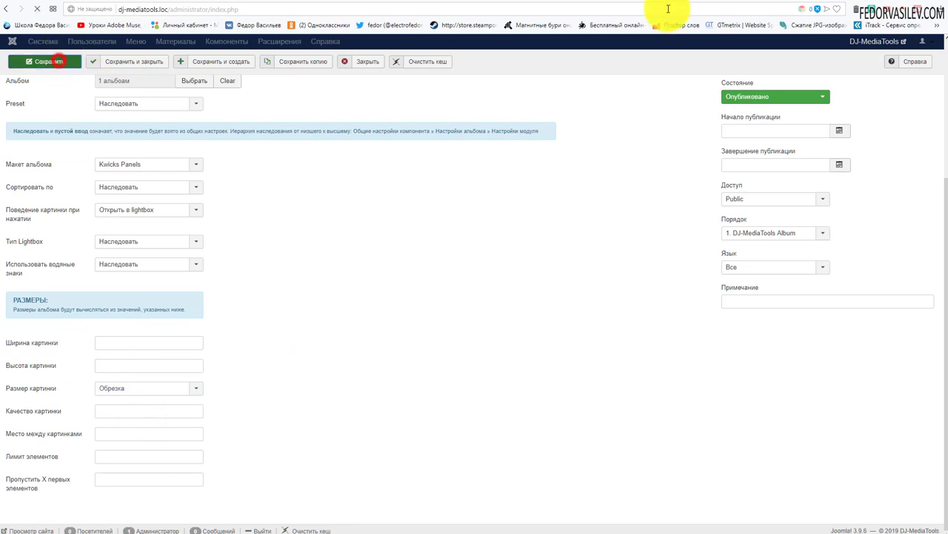
key("ctrl+Tab")
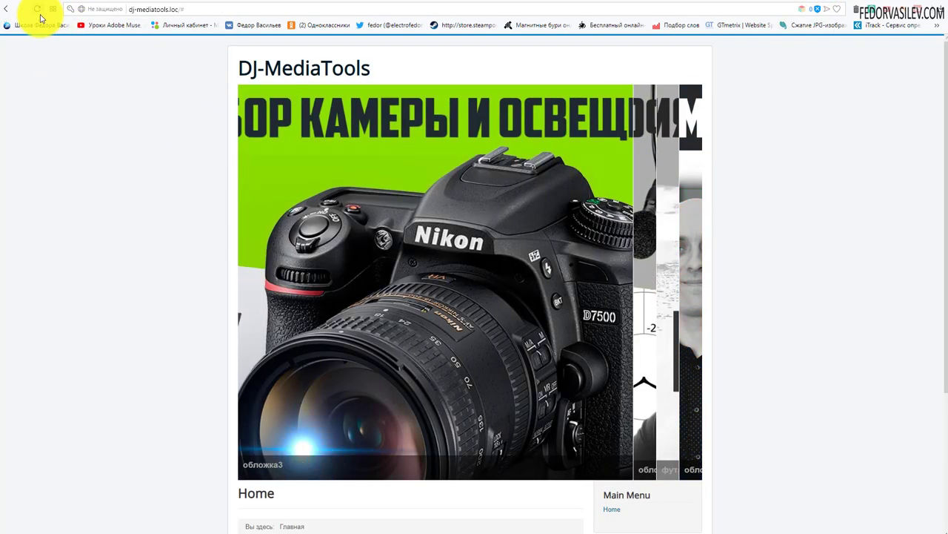
Step: Reload the site's front page to check the banner, then set the module's image size to Подгон по ширине and save the module
left_click(38, 9)
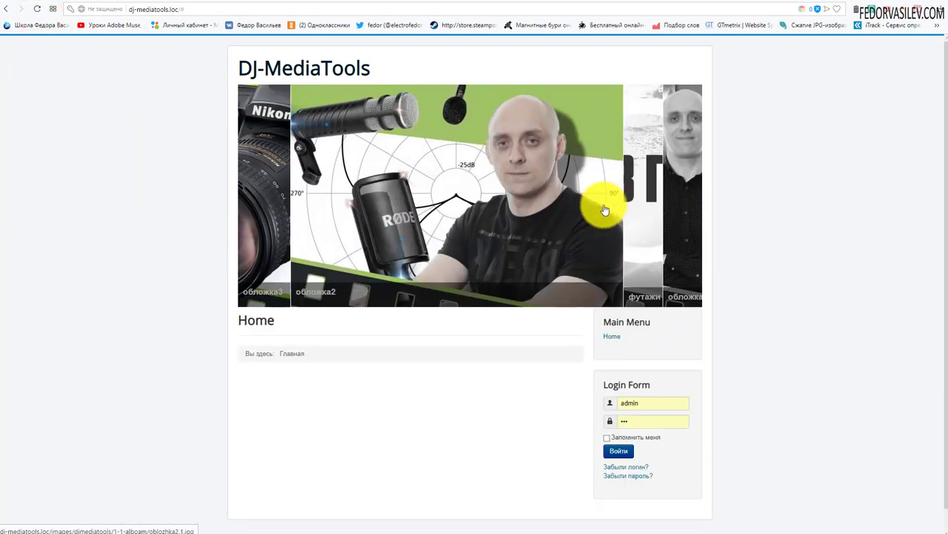
left_click(780, 4)
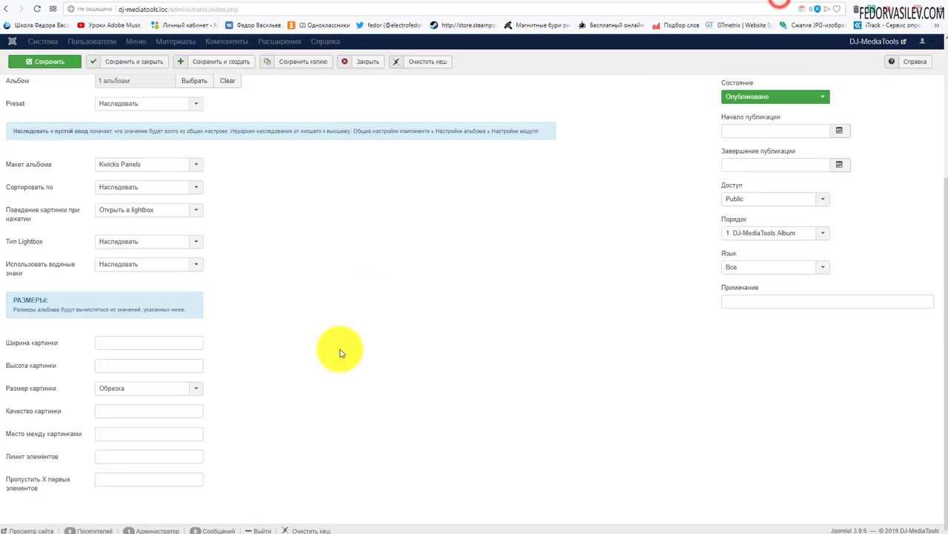
left_click(122, 387)
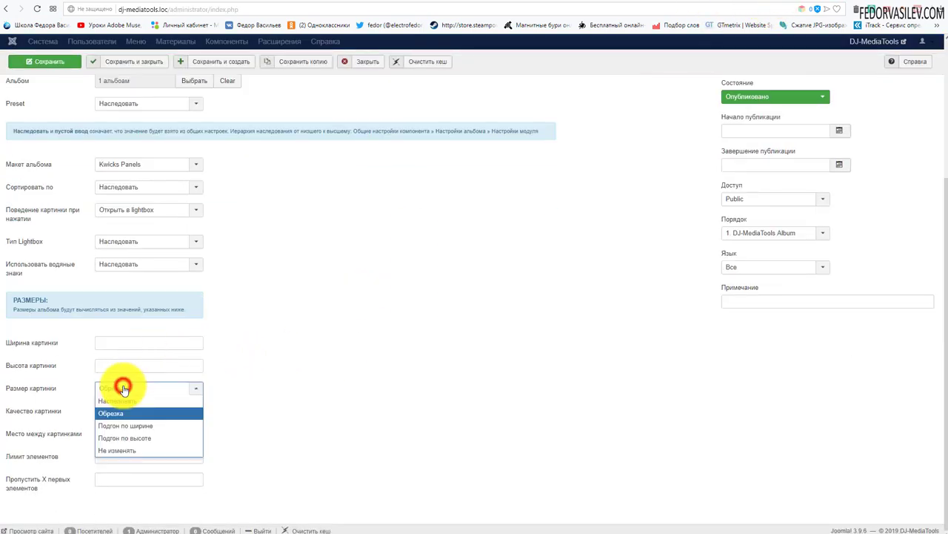
left_click(164, 425)
left_click(64, 61)
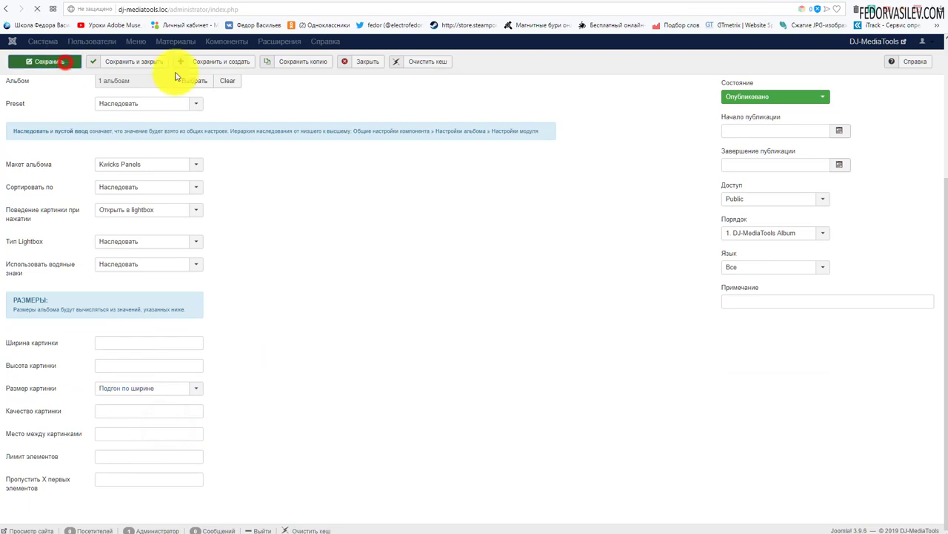
Step: Reload the site's front page and examine how the banner images are fitted across the different panels
left_click(811, 9)
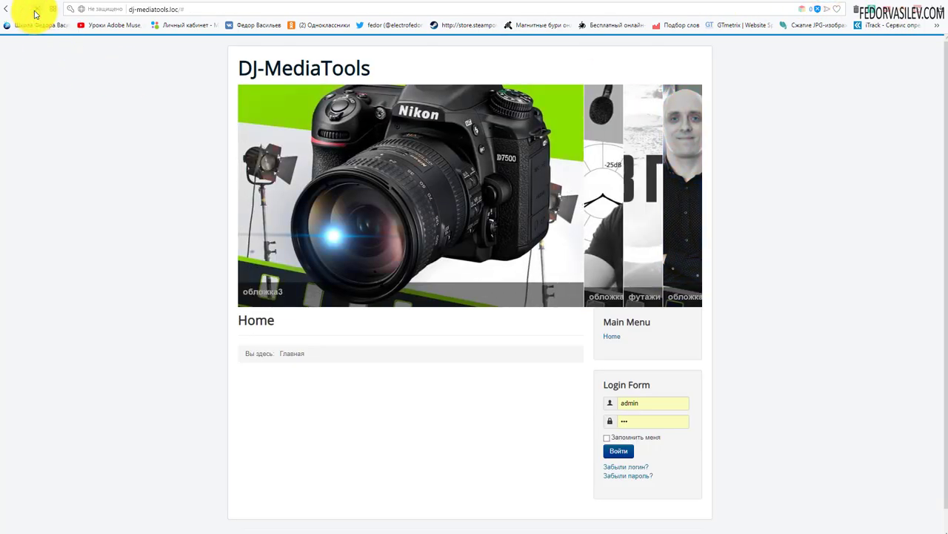
left_click(35, 14)
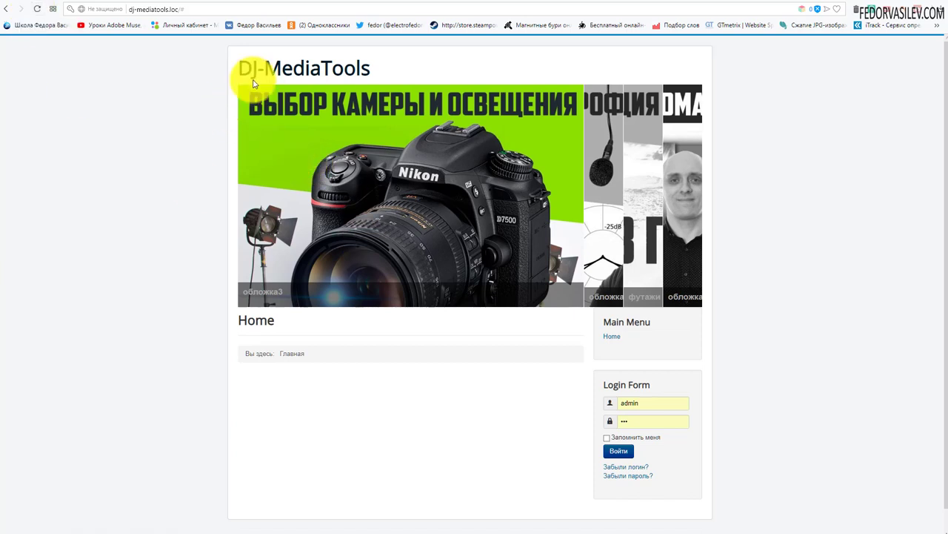
mouse_move(630, 212)
mouse_move(281, 149)
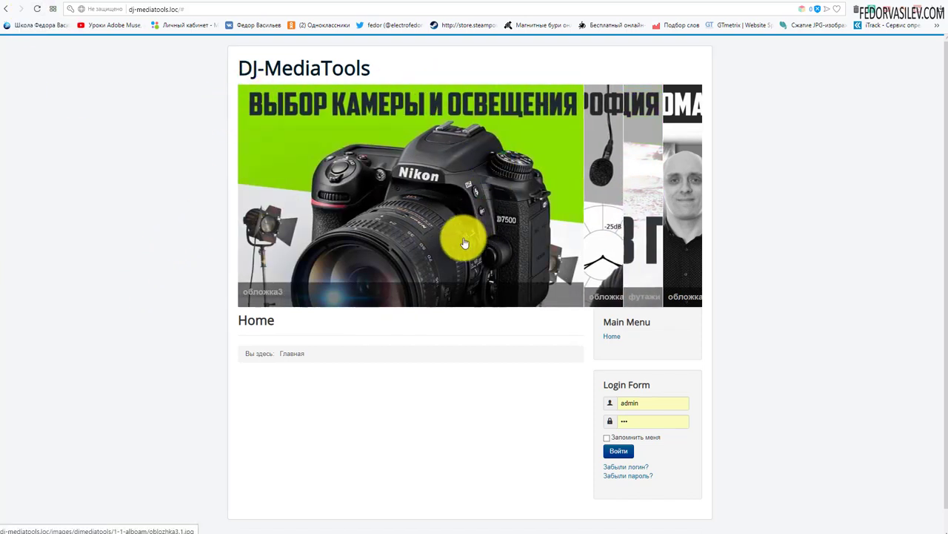
Step: Return to the module settings, set the image size to Наследовать, and save the module
left_click(815, 3)
scroll(591, 262, "down", 3)
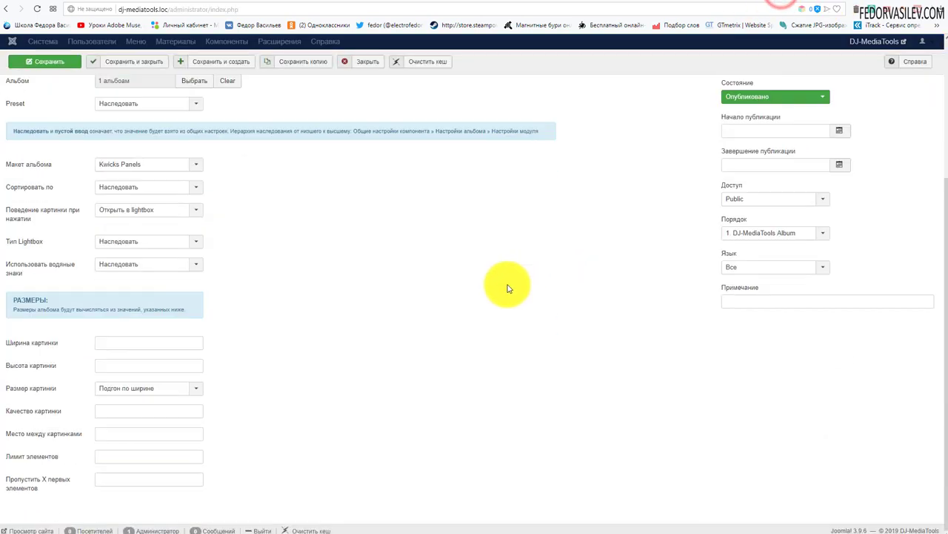
mouse_move(53, 368)
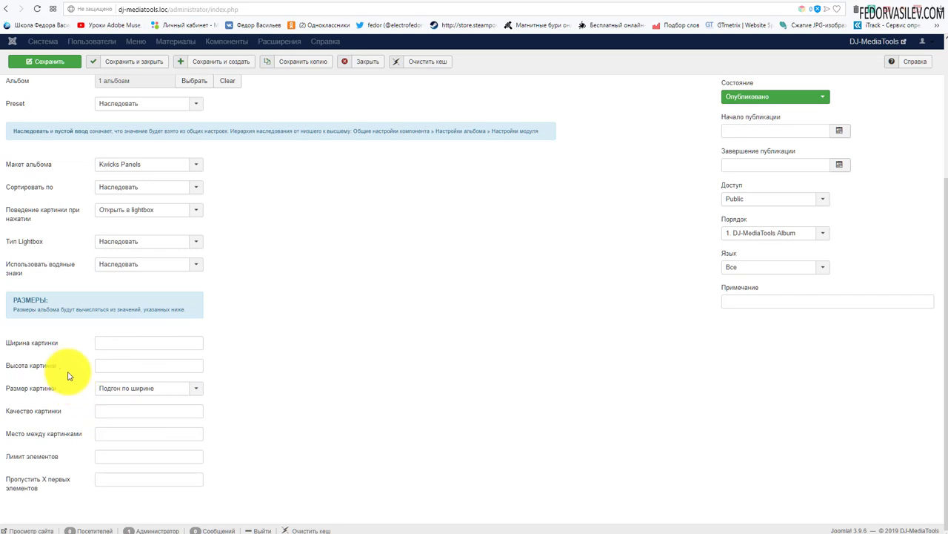
left_click(142, 388)
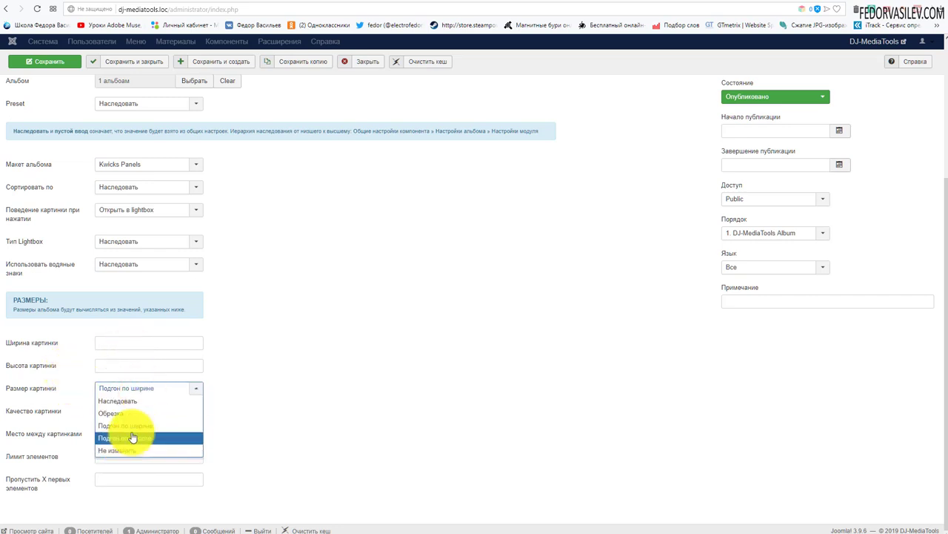
left_click(122, 402)
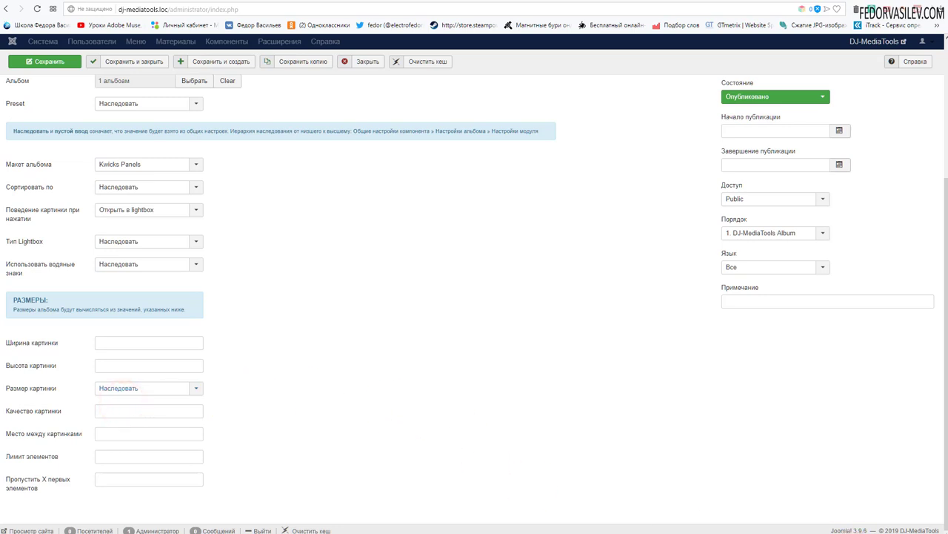
left_click(98, 409)
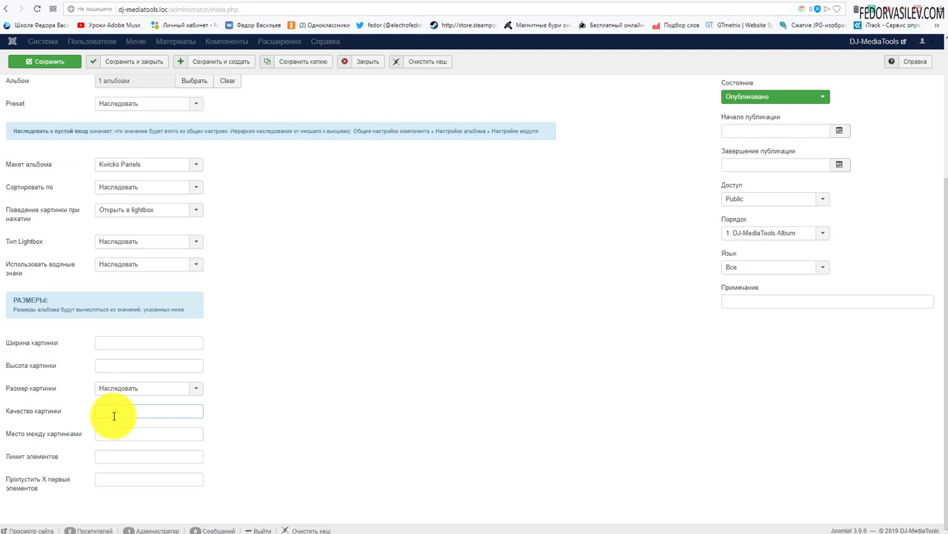
key("Return")
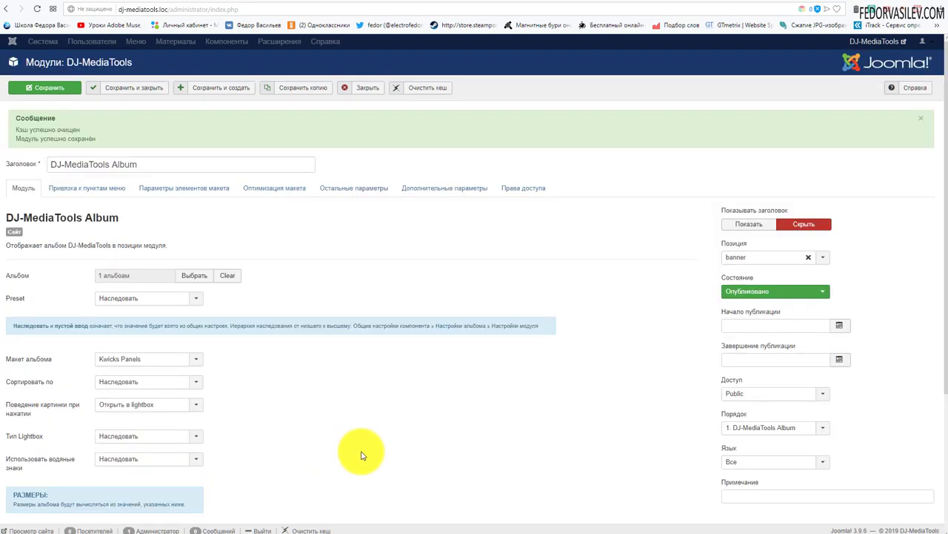
Step: Set the module's space between images (Место между картинками) to 50 pixels and save the module
scroll(362, 455, "down", 3)
left_click(41, 415)
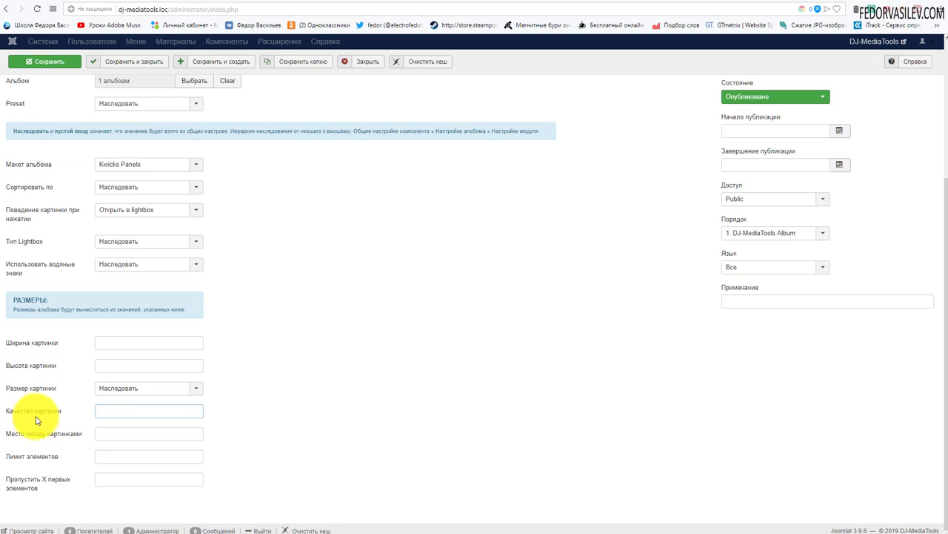
mouse_move(54, 441)
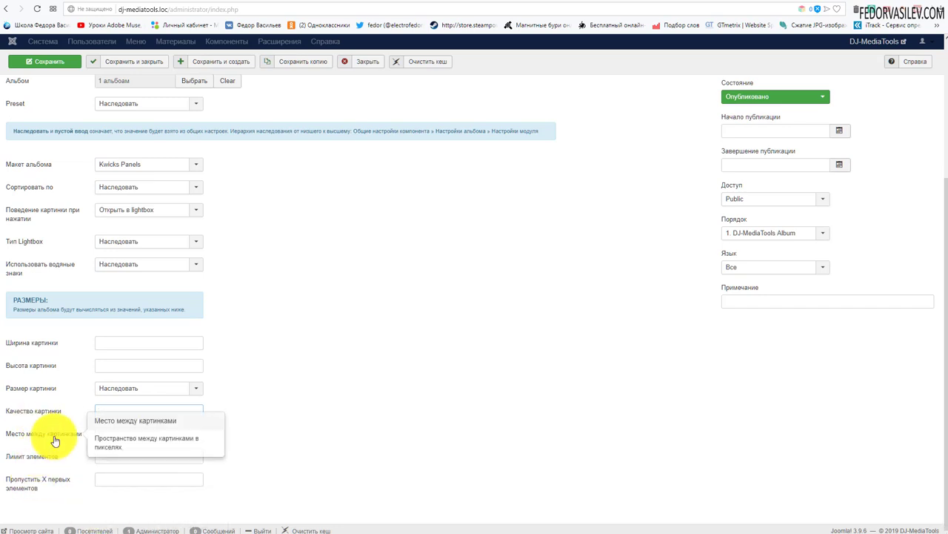
left_click(100, 437)
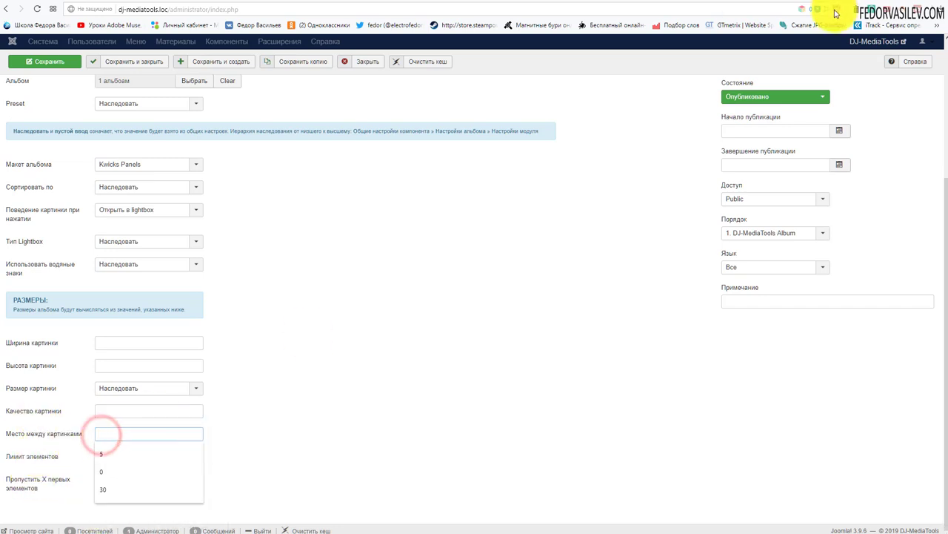
left_click(820, 6)
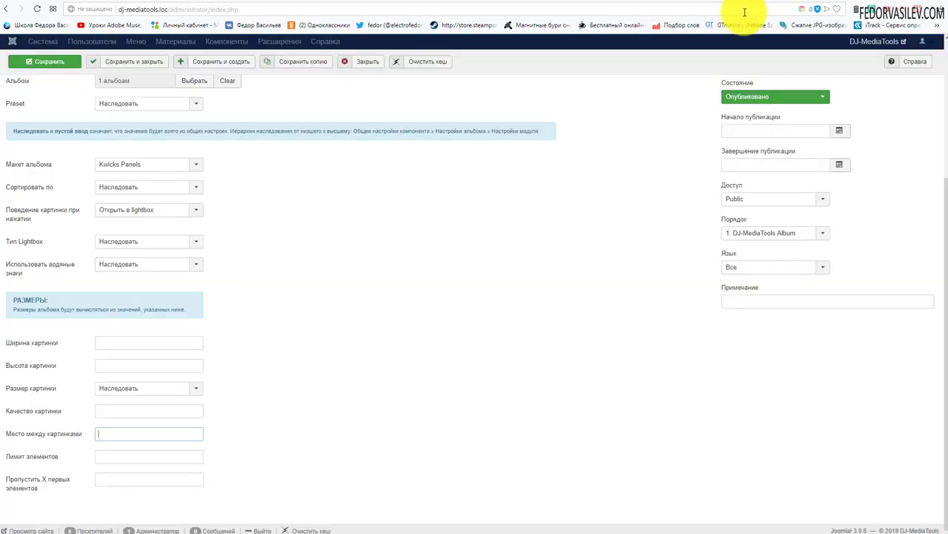
left_click(97, 436)
left_click(128, 440)
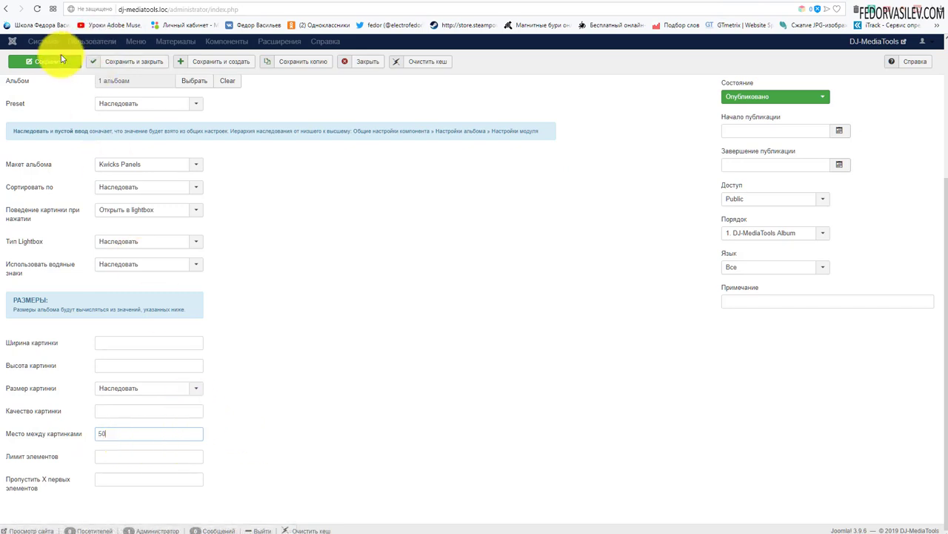
Step: Reload the site's front page and examine the spacing between the banner's panels by expanding several of them
left_click(810, 9)
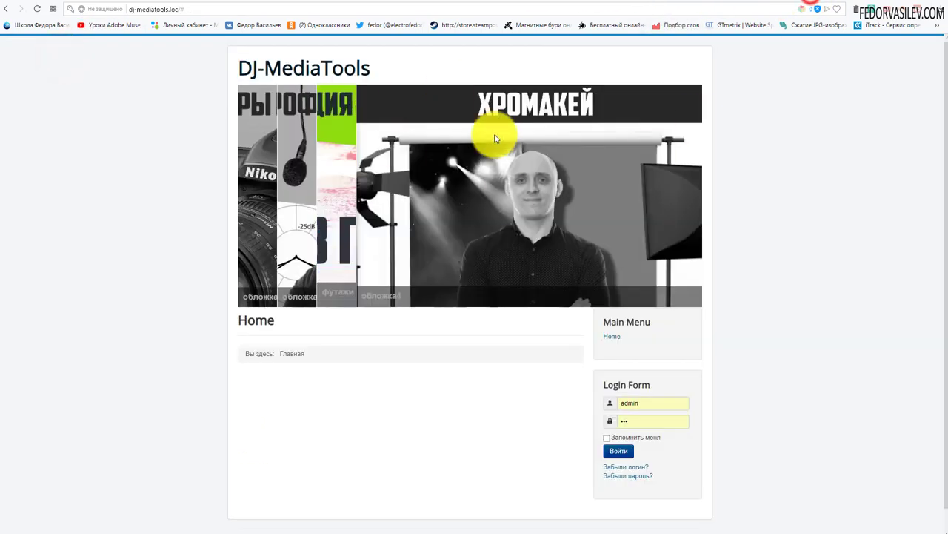
left_click(37, 8)
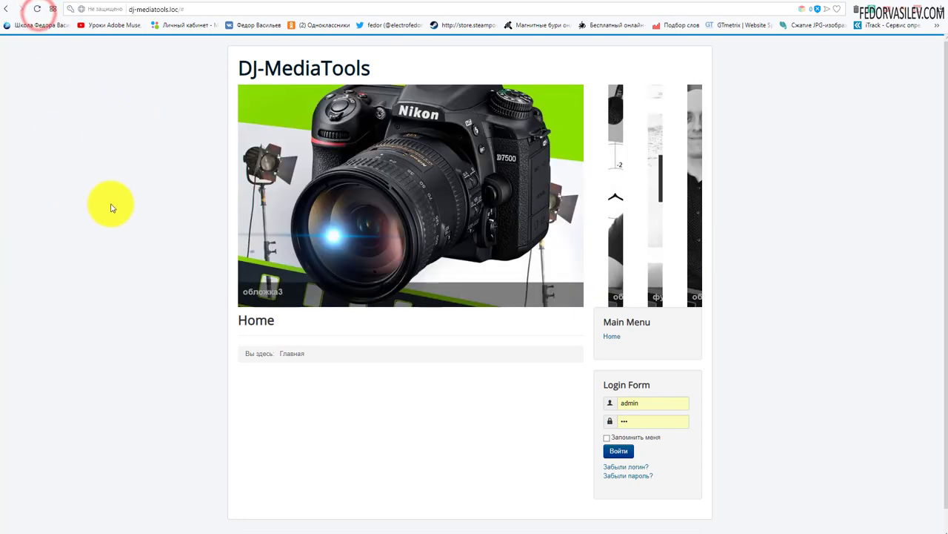
mouse_move(599, 212)
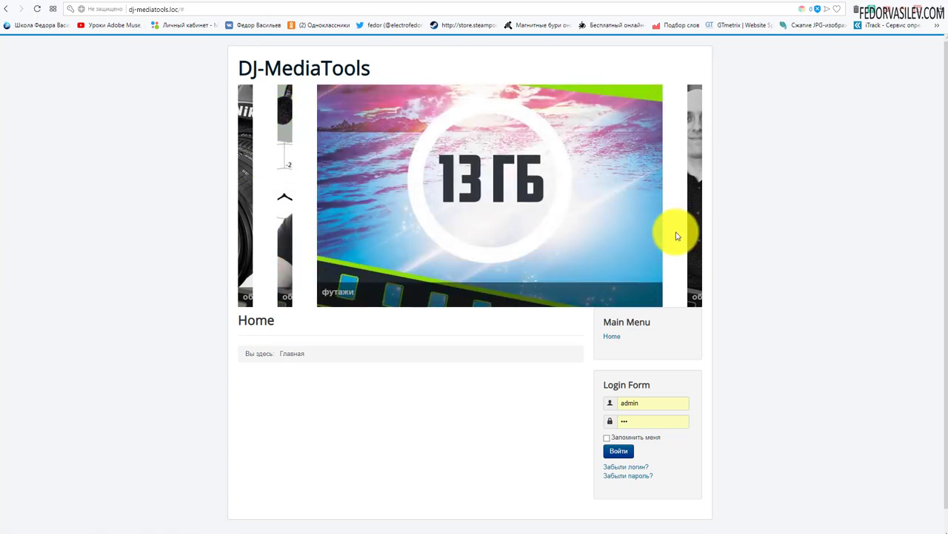
mouse_move(324, 127)
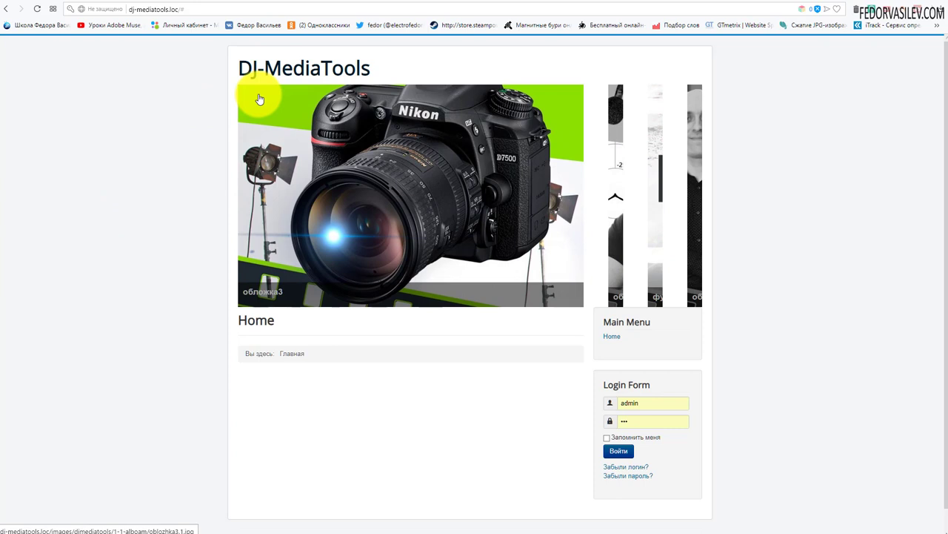
mouse_move(339, 200)
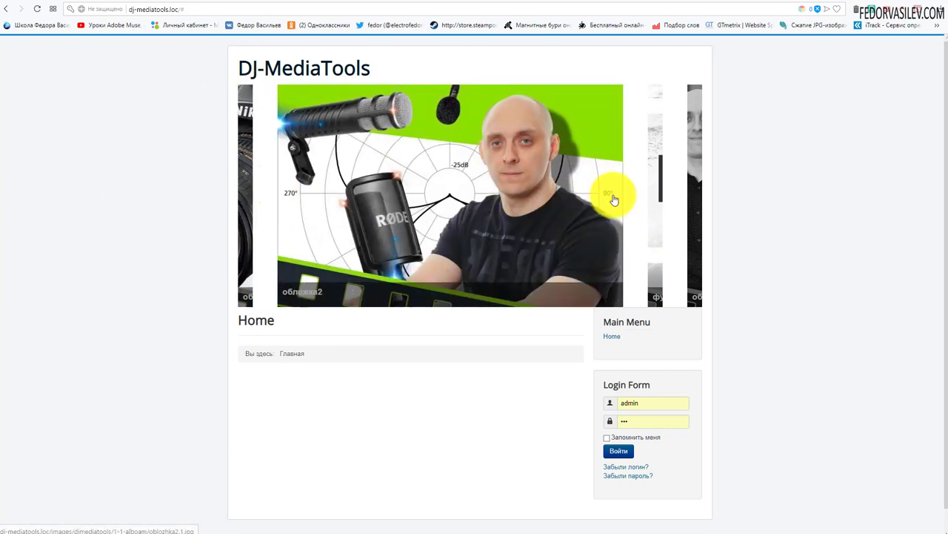
mouse_move(539, 165)
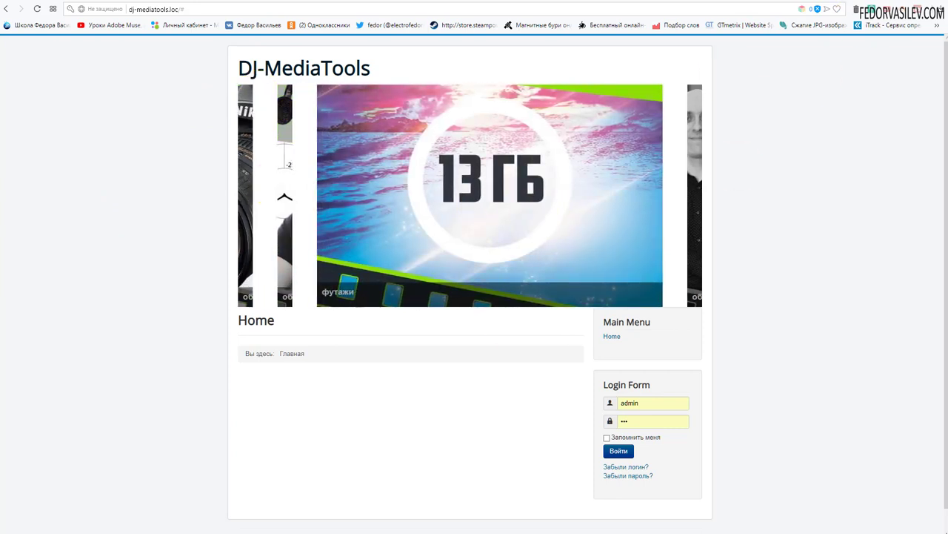
Step: Clear the space between images in the module settings, and read the descriptions of Лимит элементов and Пропустить X первых элементов
key("ctrl+Tab")
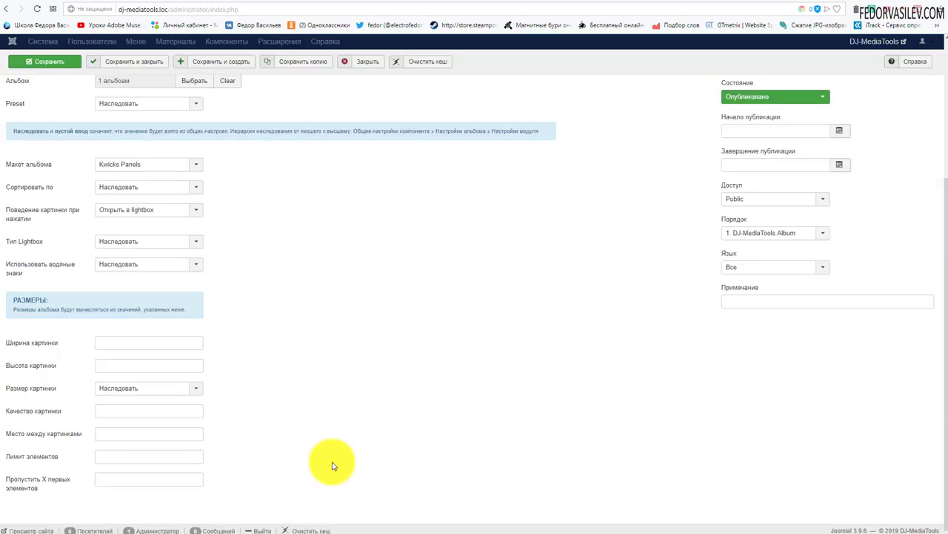
mouse_move(25, 463)
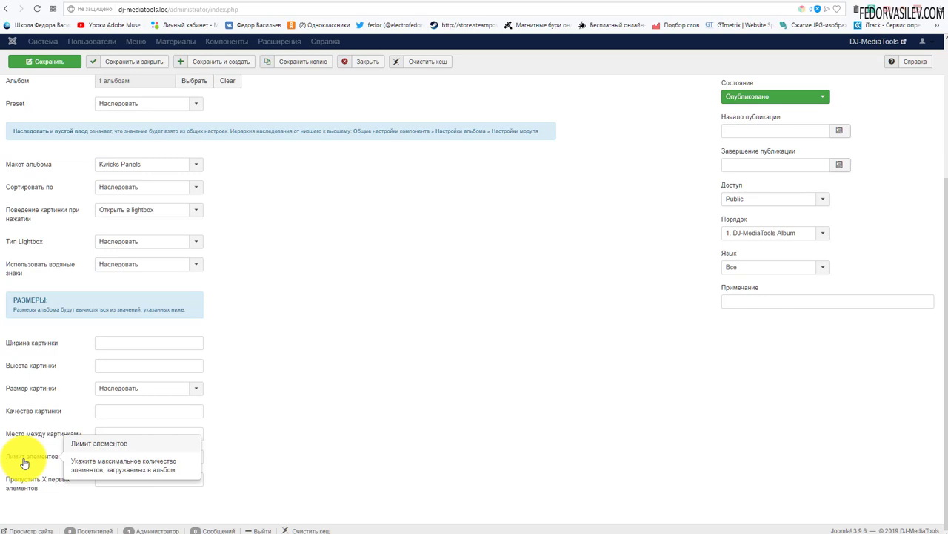
left_click(110, 457)
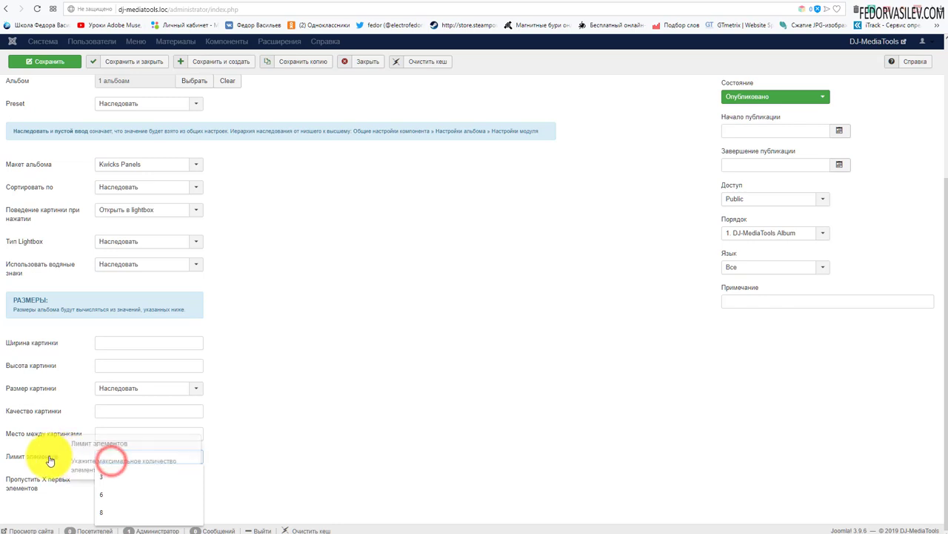
left_click(275, 460)
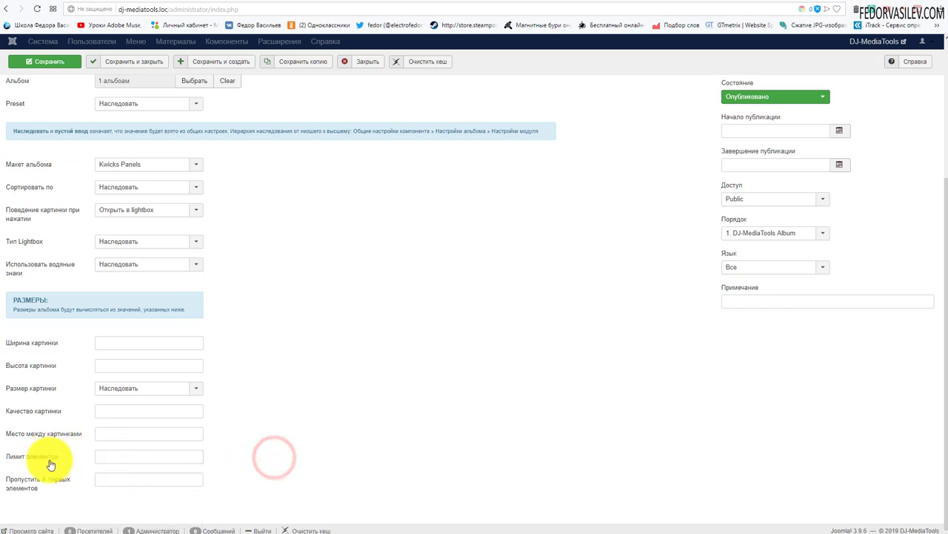
mouse_move(44, 492)
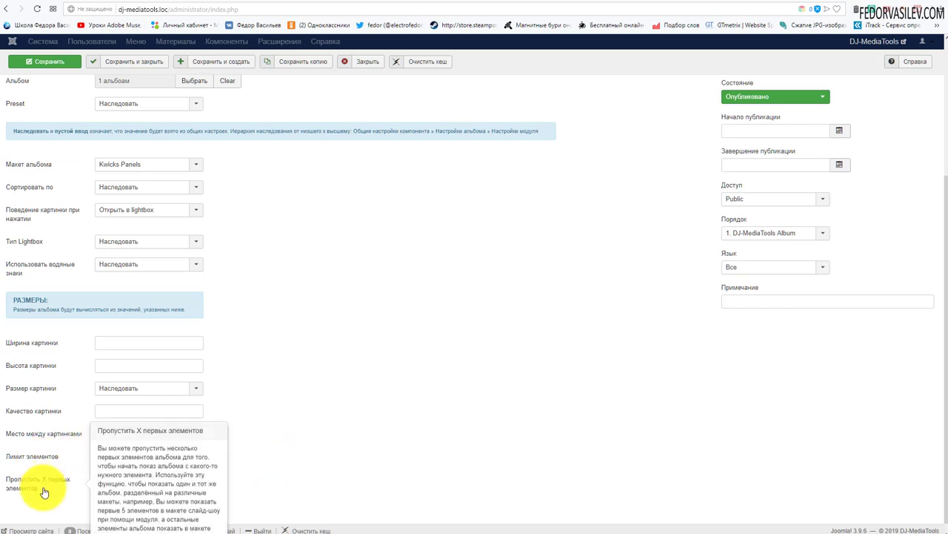
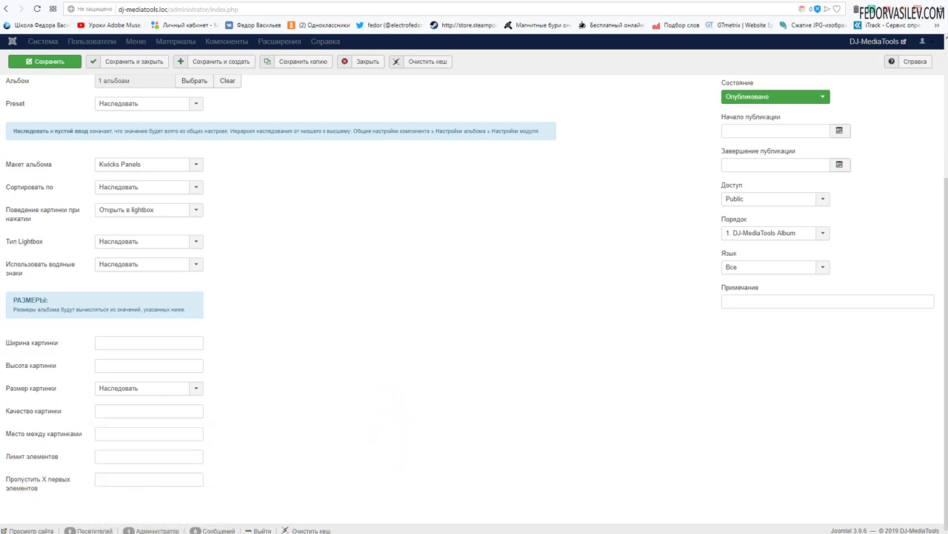
Step: Check the module's menu assignment and view its layout element parameters (Параметры элементов макета)
scroll(89, 207, "up", 3)
left_click(70, 188)
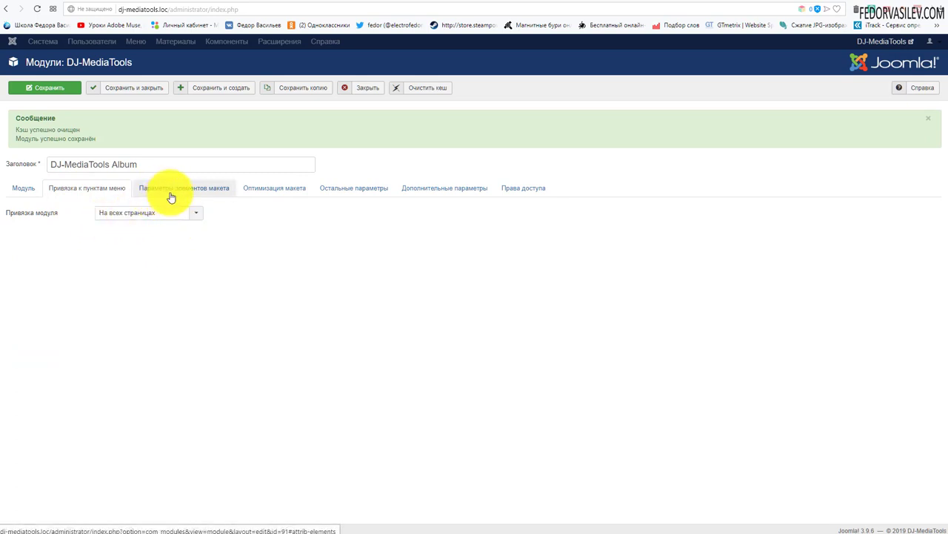
left_click(170, 191)
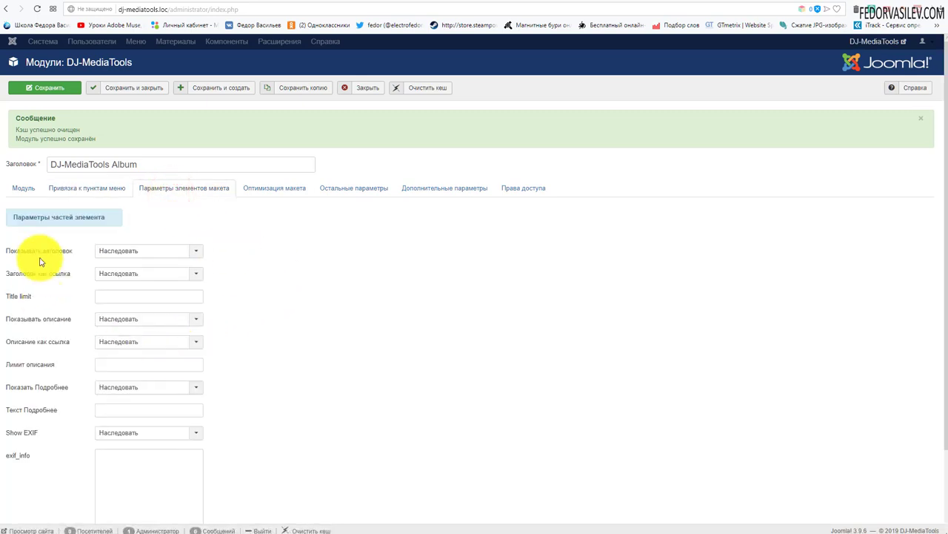
mouse_move(61, 258)
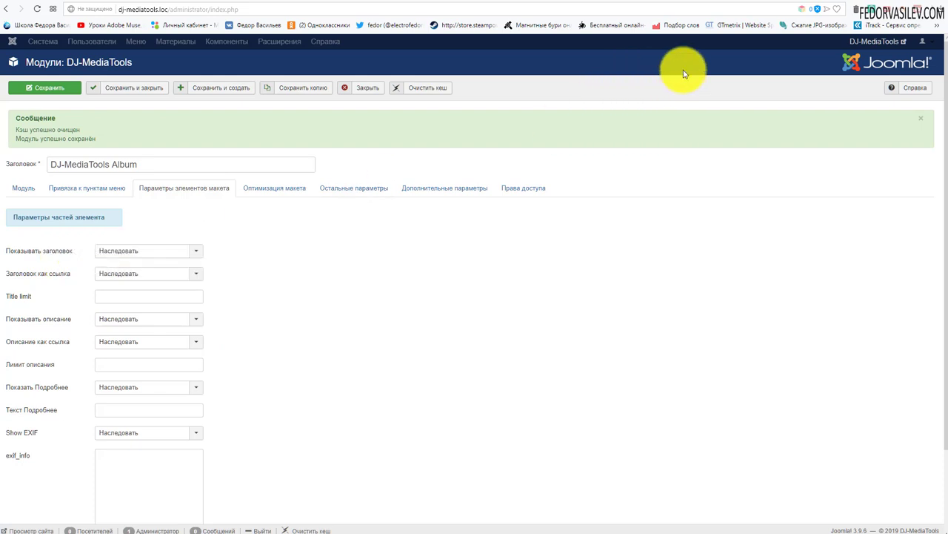
Step: Check the обложка4 image's title caption in the site's banner and return to the layout element parameters
left_click(815, 8)
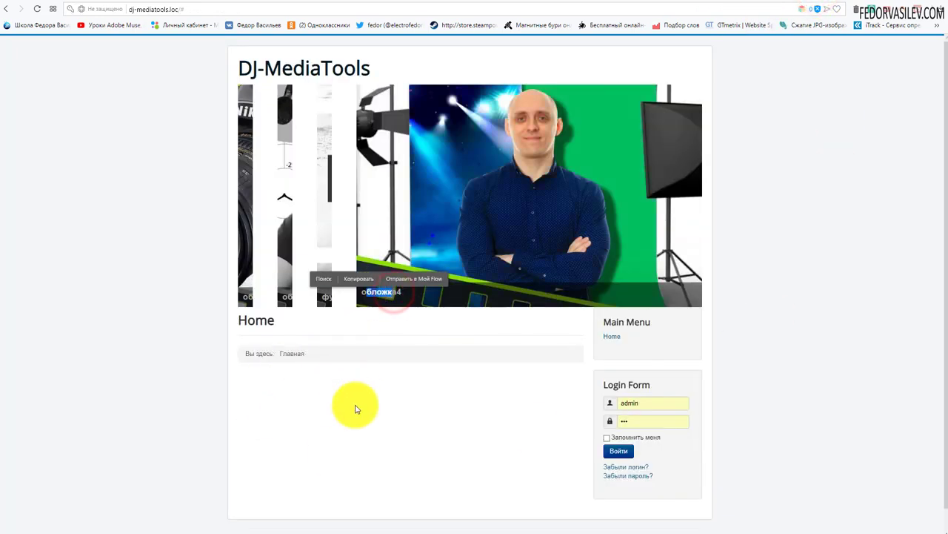
left_click(369, 383)
left_click(774, 9)
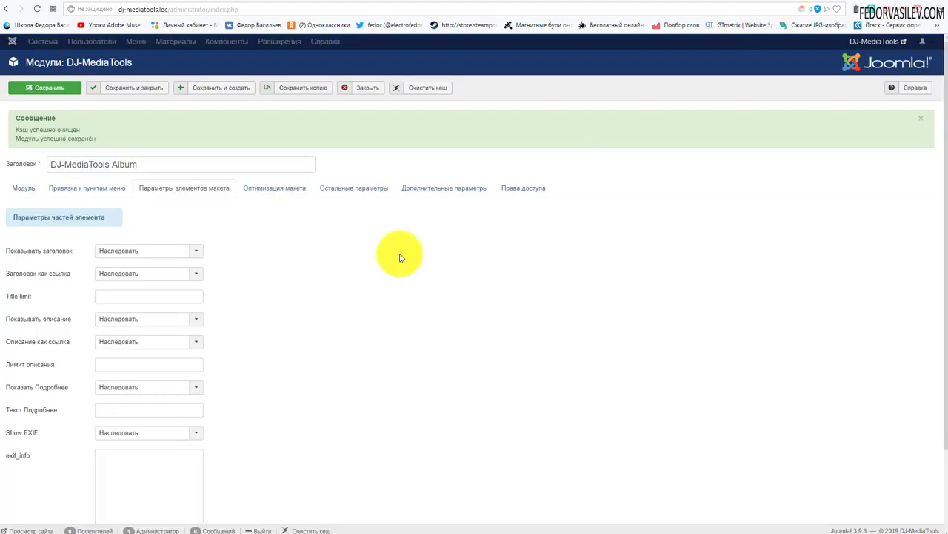
Step: Set Показывать заголовок to Нет, check the saved change in the front page banner, and return the option to Наследовать
left_click(162, 256)
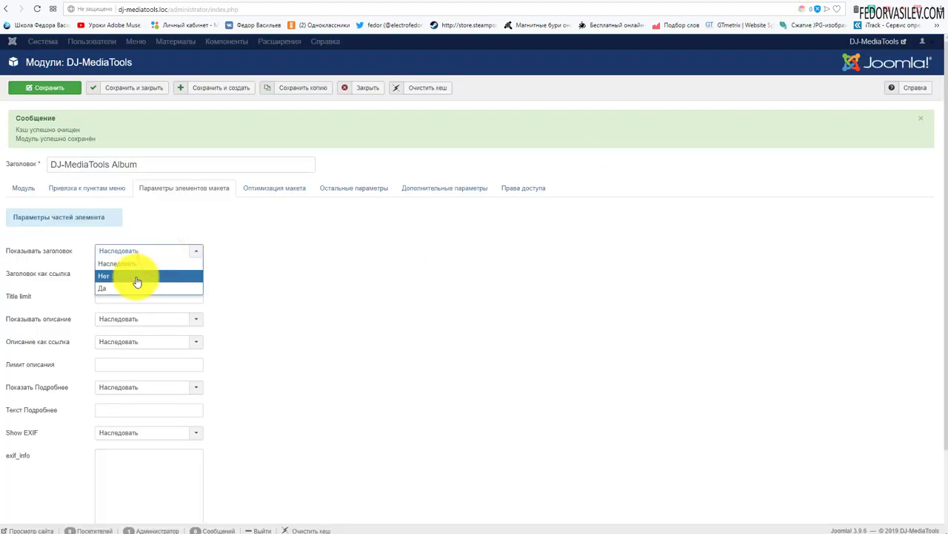
left_click(135, 276)
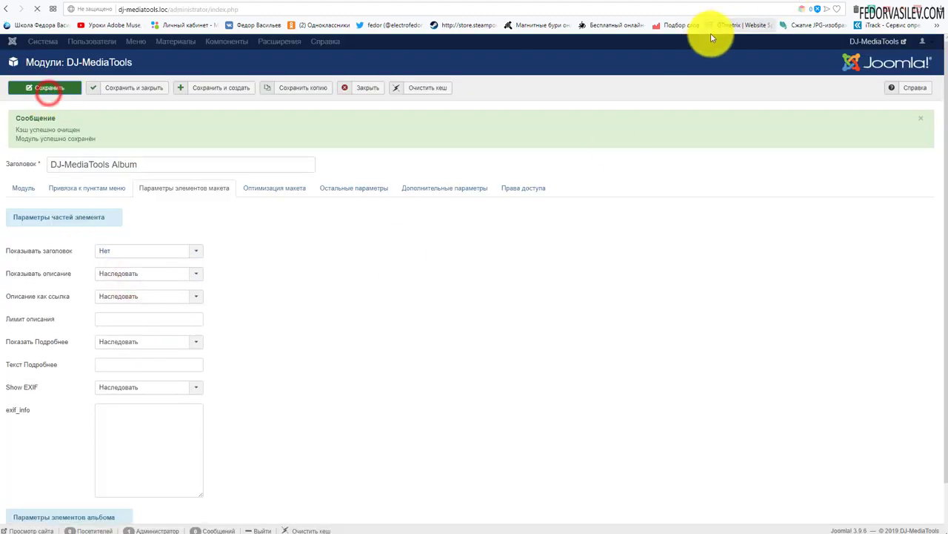
left_click(816, 8)
left_click(37, 9)
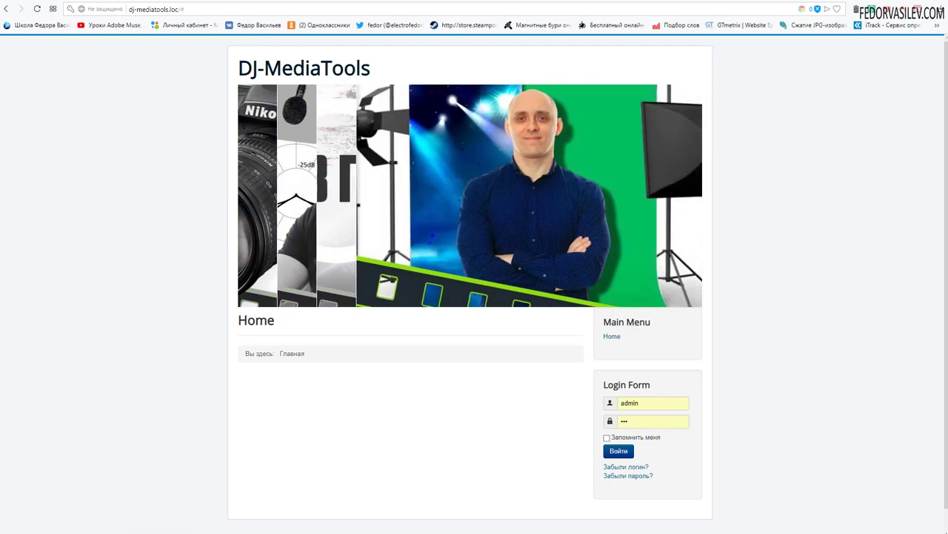
key("ctrl+Tab")
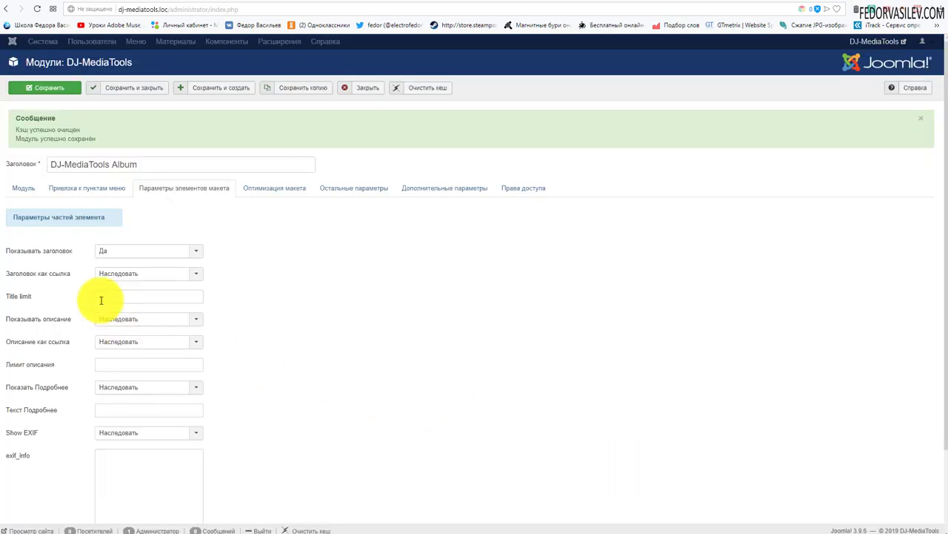
left_click(172, 256)
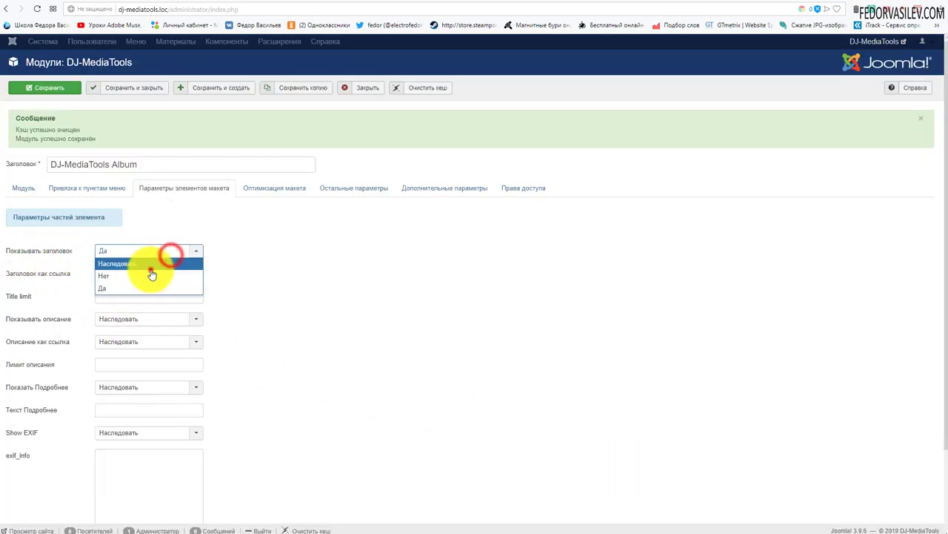
left_click(148, 263)
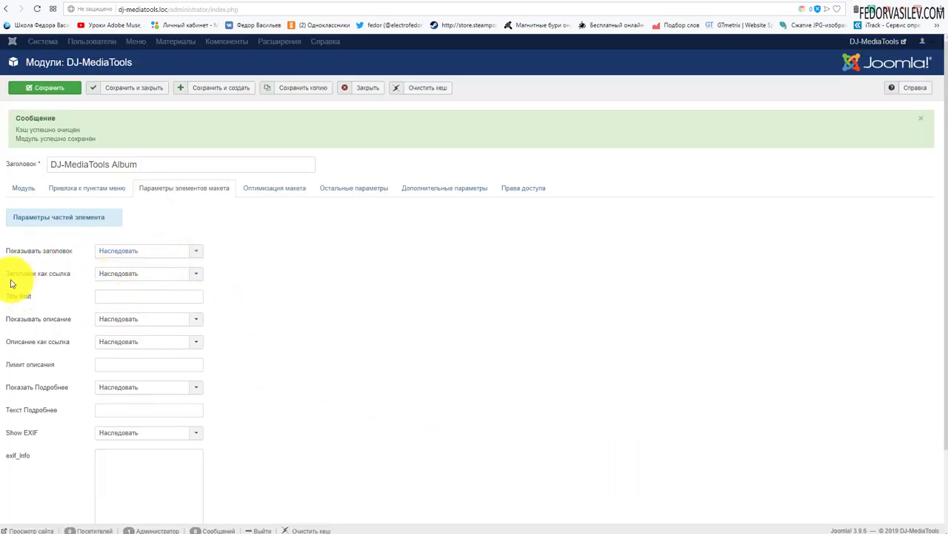
Step: Set Заголовок как ссылка to Да in the layout element parameters and save the module
left_click(135, 278)
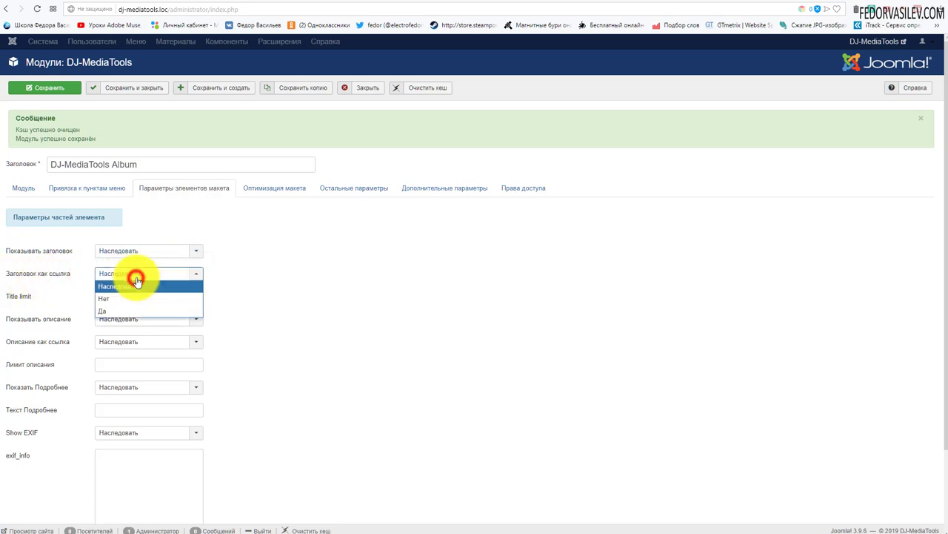
left_click(134, 299)
left_click(126, 279)
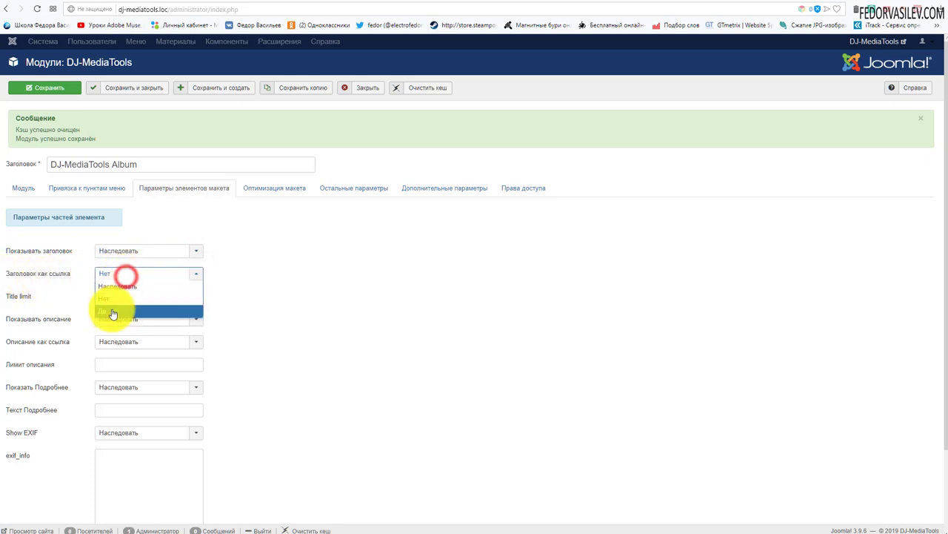
left_click(112, 310)
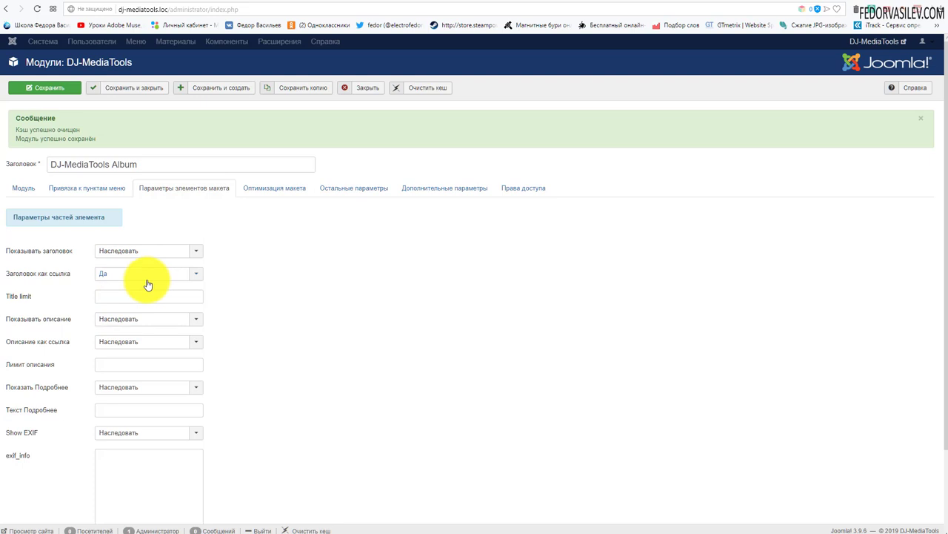
mouse_move(39, 280)
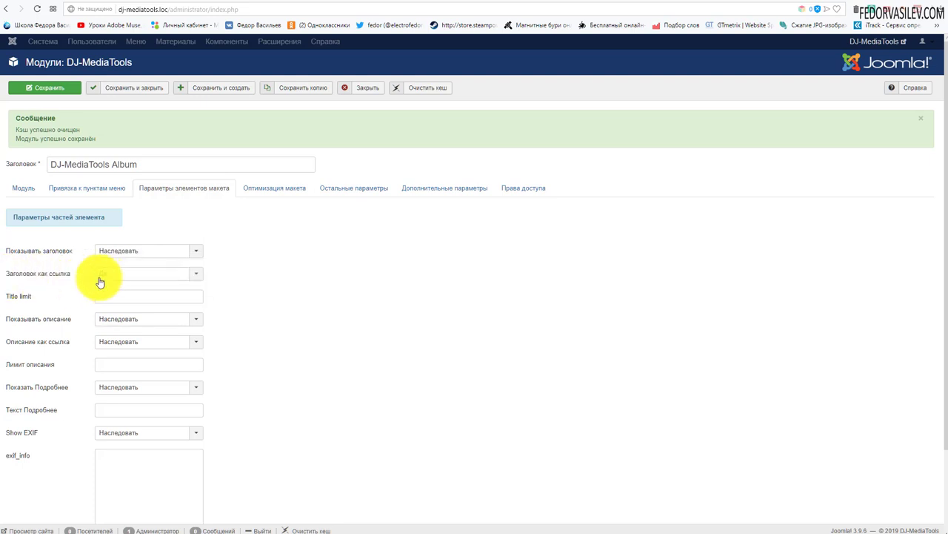
left_click(31, 87)
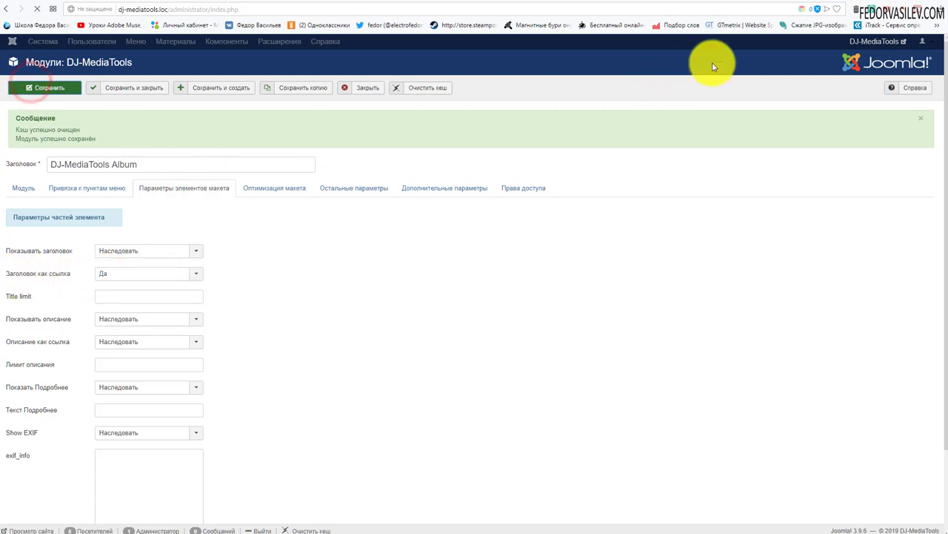
Step: Reload the site's front page, test the title link in the banner, close the lightbox and return to the module settings
left_click(805, 7)
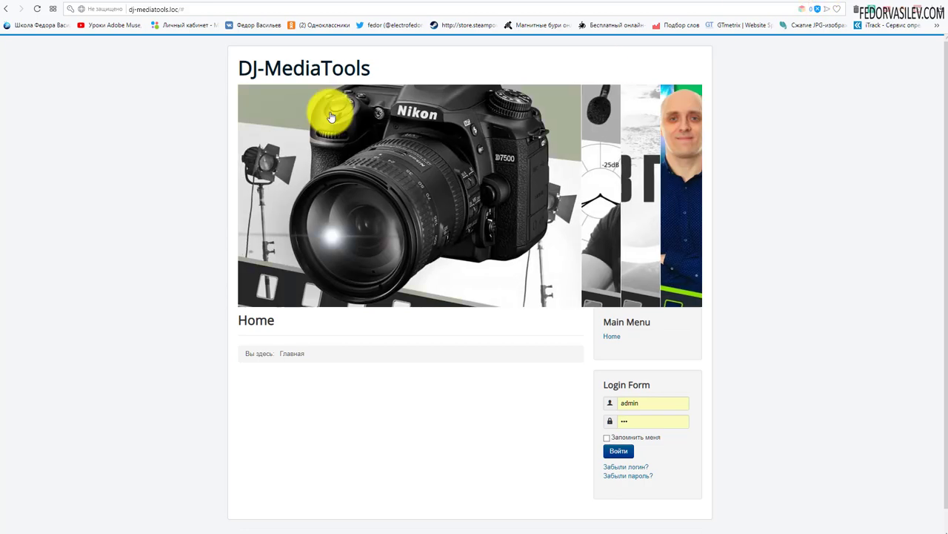
left_click(37, 10)
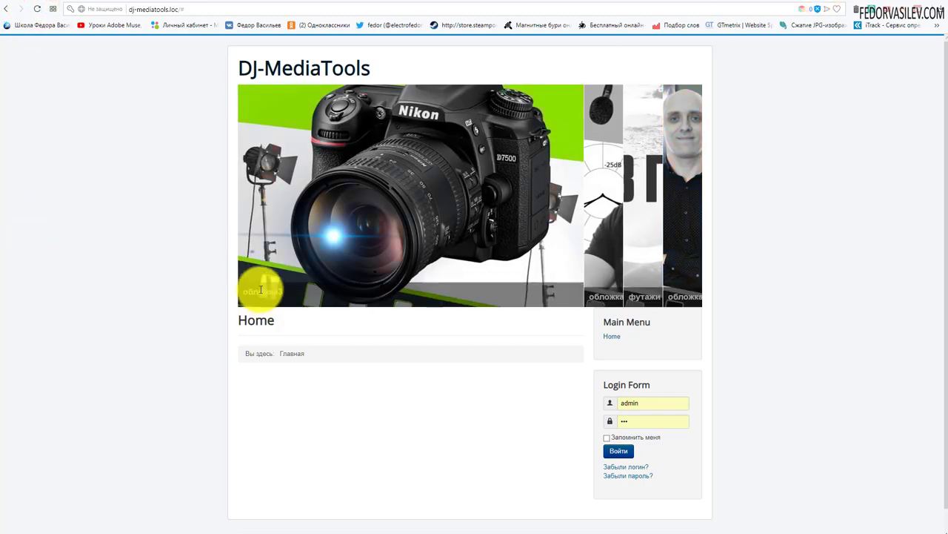
left_click(335, 291)
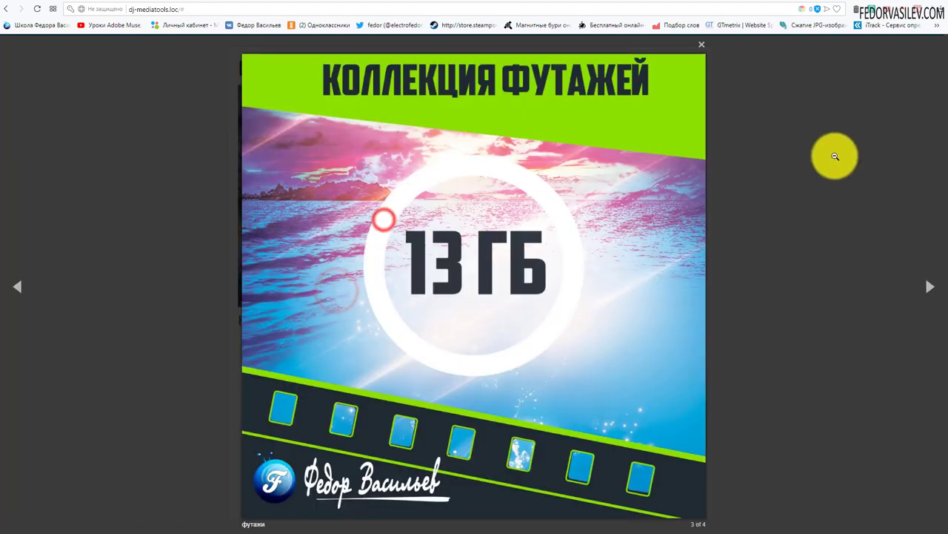
left_click(814, 109)
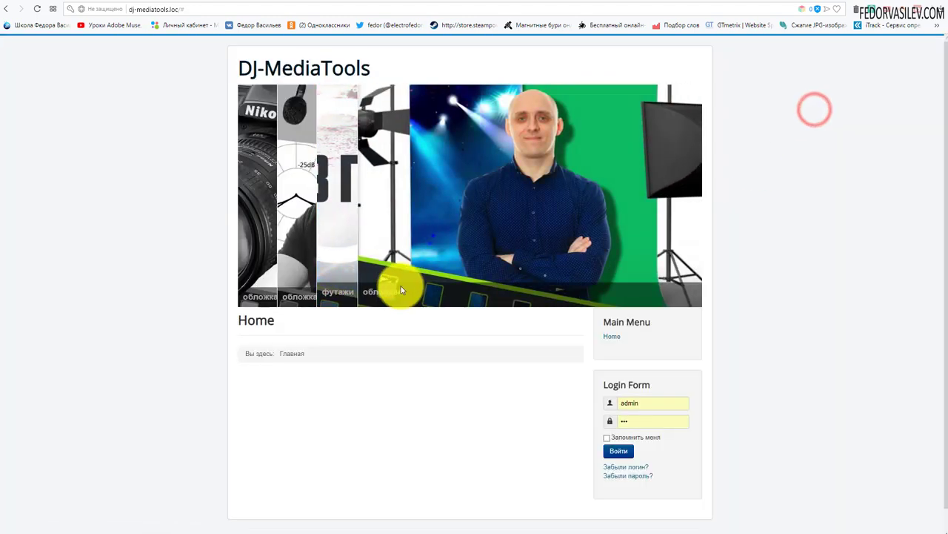
left_click(771, 4)
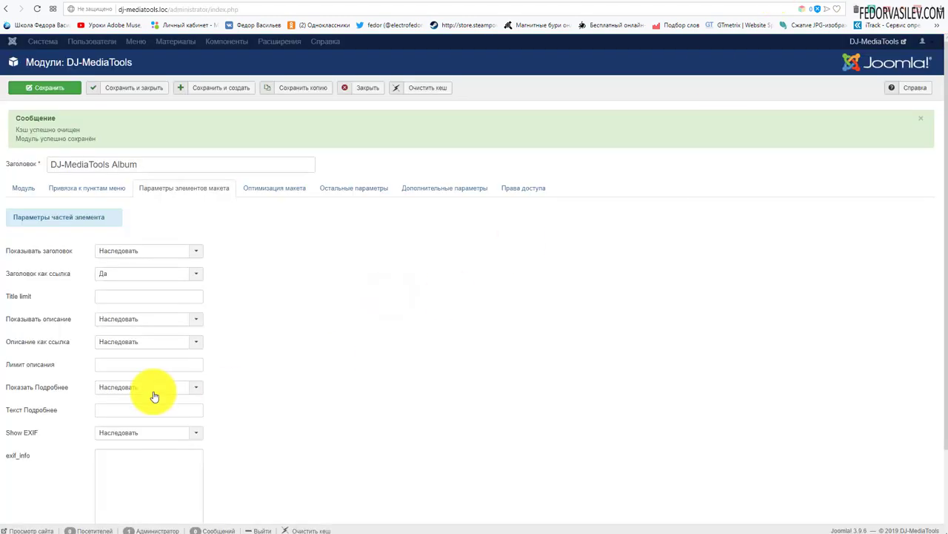
Step: Set Заголовок как ссылка back to Наследовать and enter a Title limit of 2
left_click(154, 276)
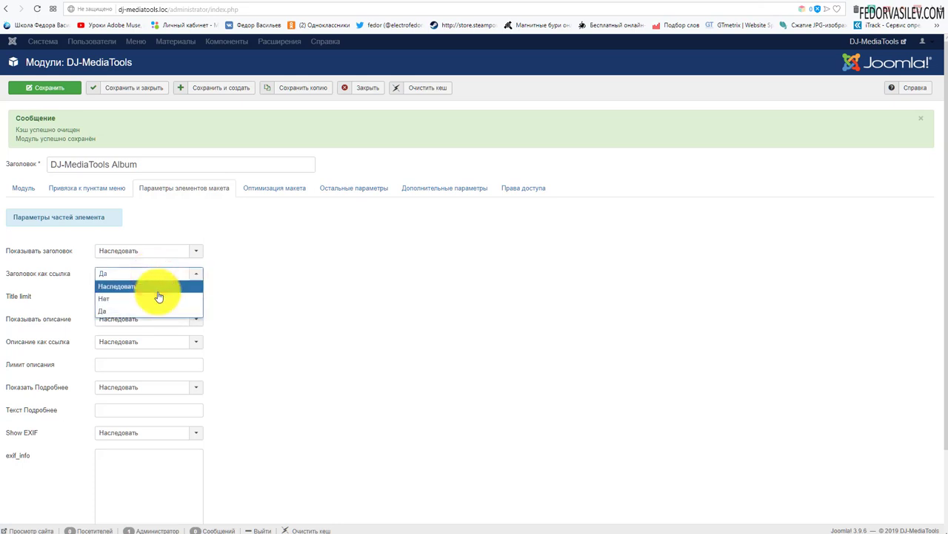
left_click(156, 289)
mouse_move(22, 303)
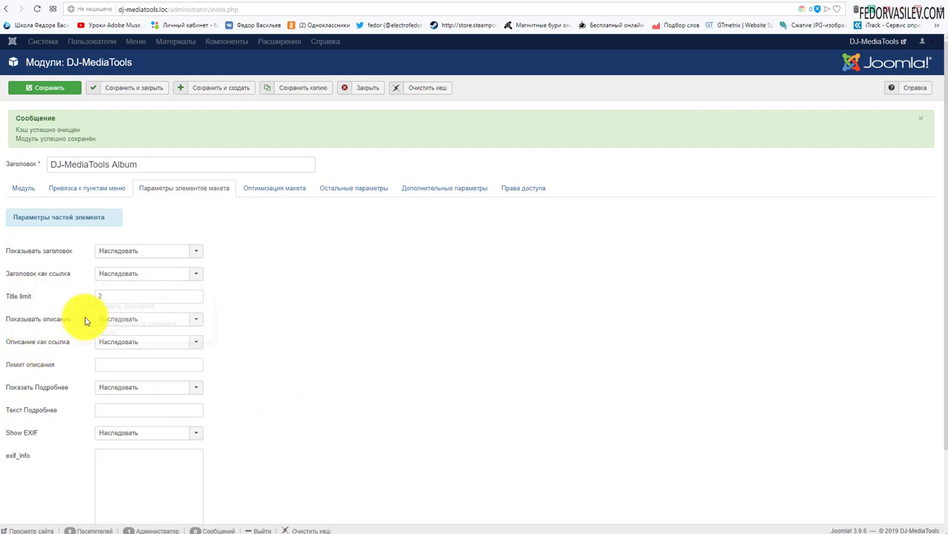
left_click(109, 298)
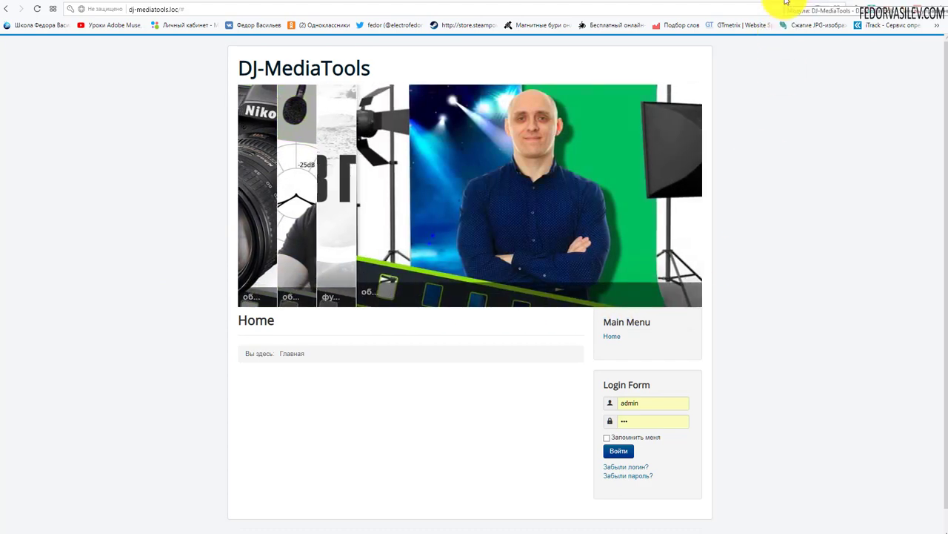
Step: Check the shortened image titles in the front page banner and clear the Title limit value
left_click(787, 3)
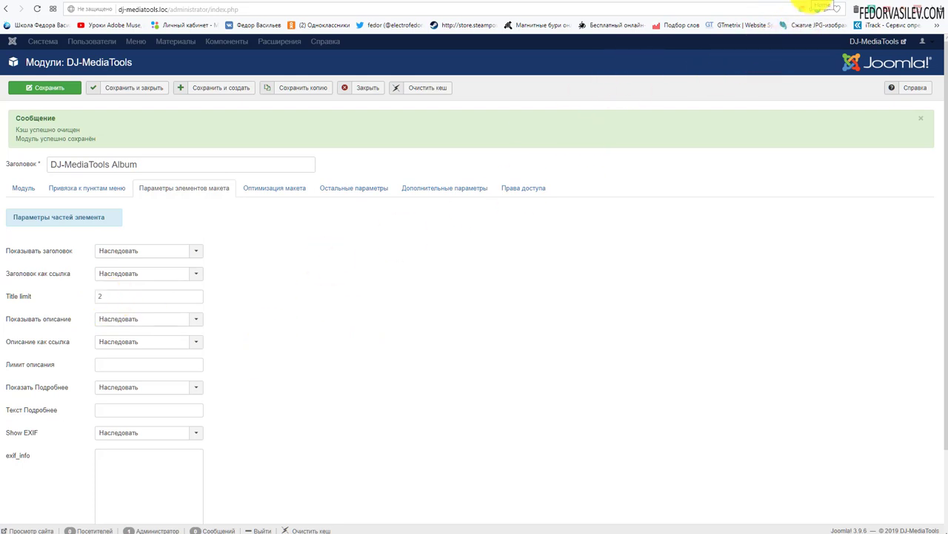
left_click(814, 5)
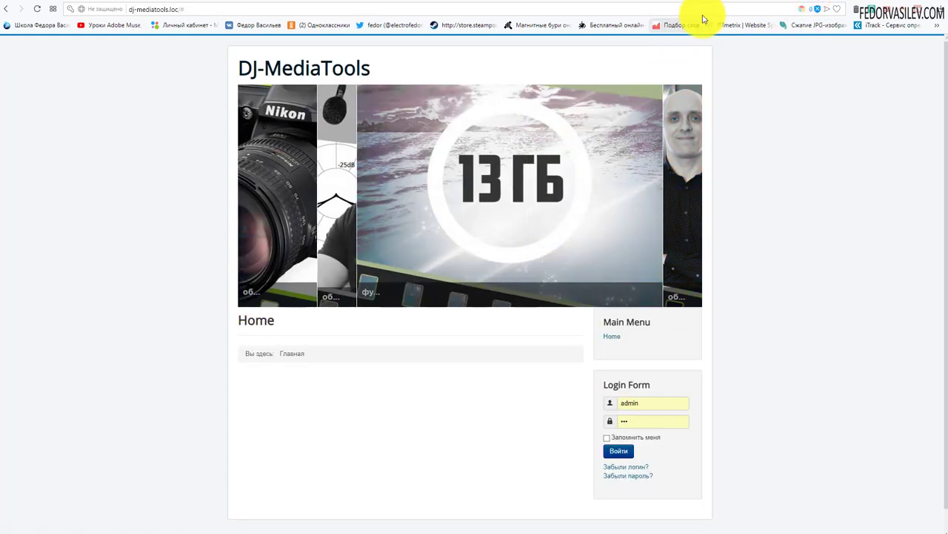
left_click(784, 4)
left_click(110, 298)
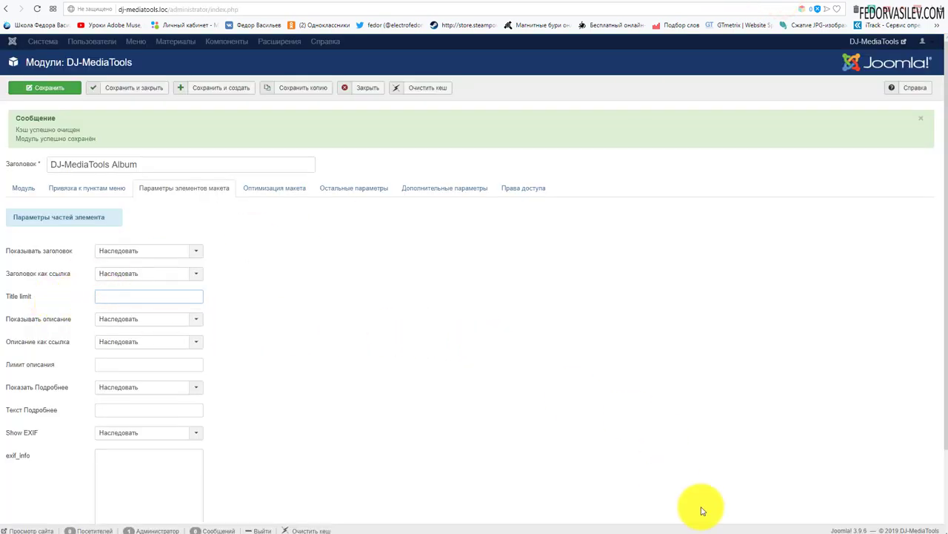
Step: Try Нет for Показывать описание and return the option to Наследовать
left_click(130, 319)
left_click(131, 342)
left_click(122, 326)
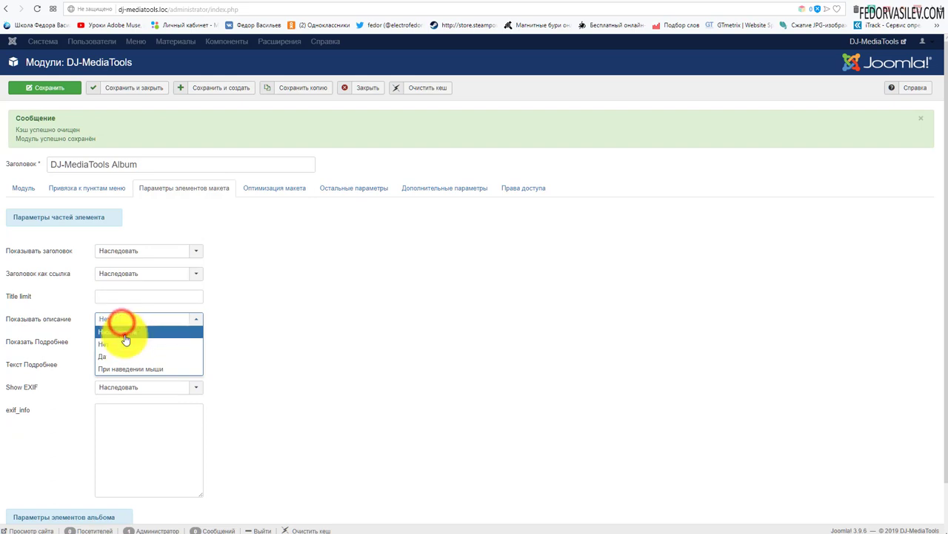
left_click(122, 331)
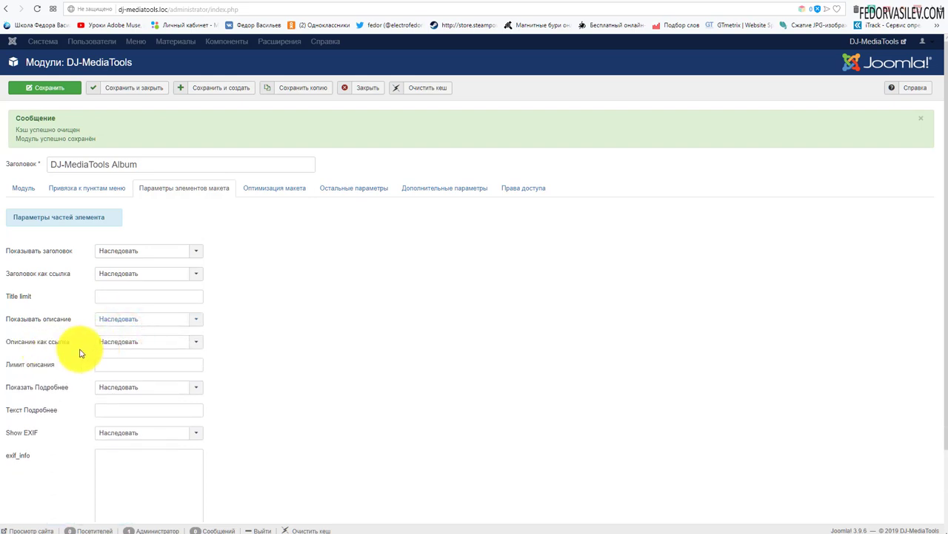
Step: Review the Описание как ссылка, Лимит описания and Показать Подробнее settings without changing them
left_click(117, 341)
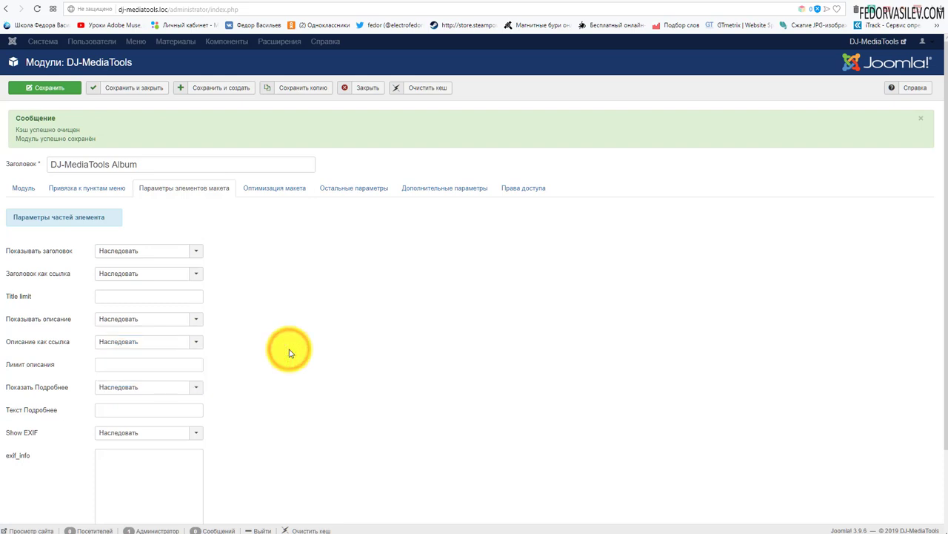
left_click(148, 344)
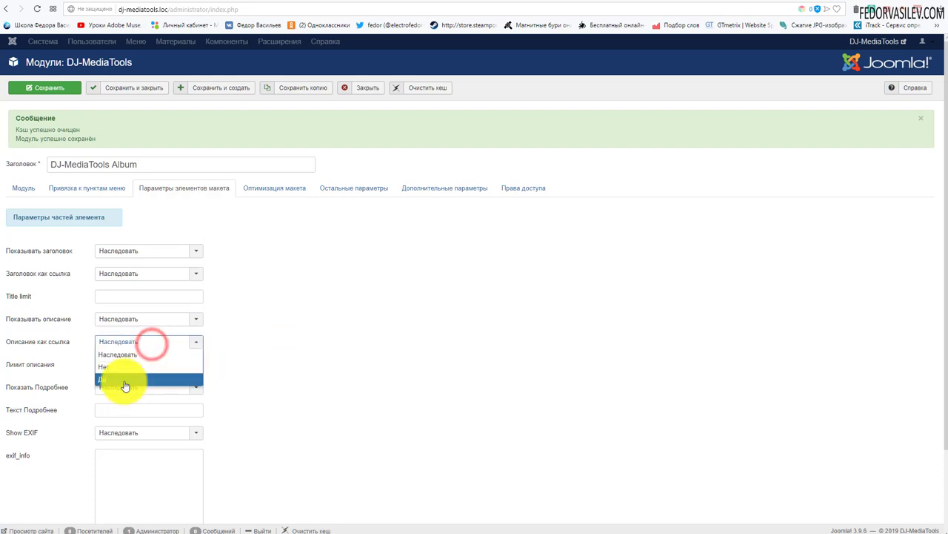
left_click(357, 355)
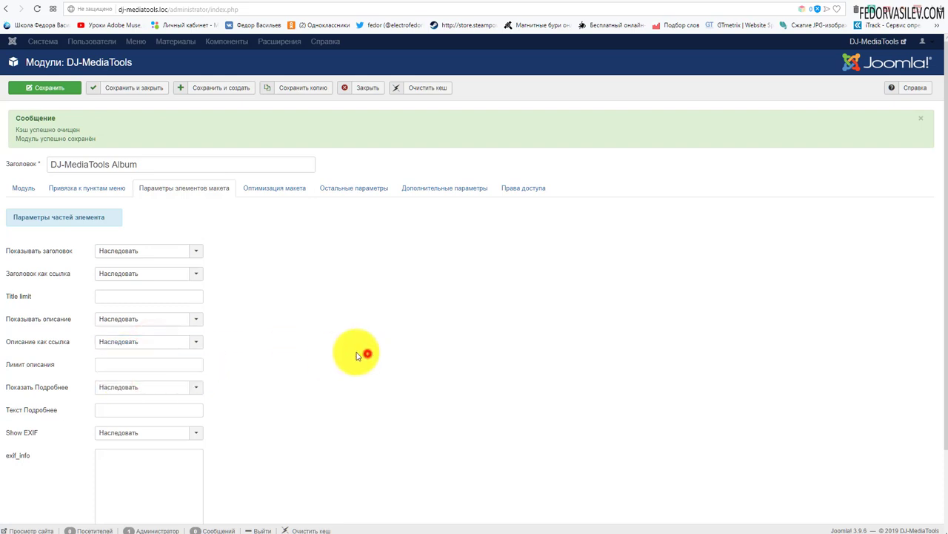
left_click(138, 363)
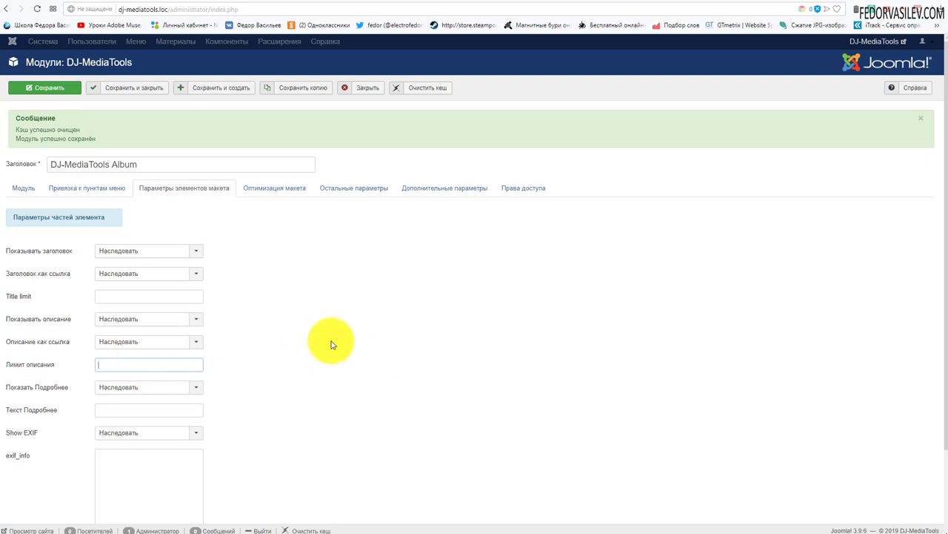
scroll(326, 347, "down", 2)
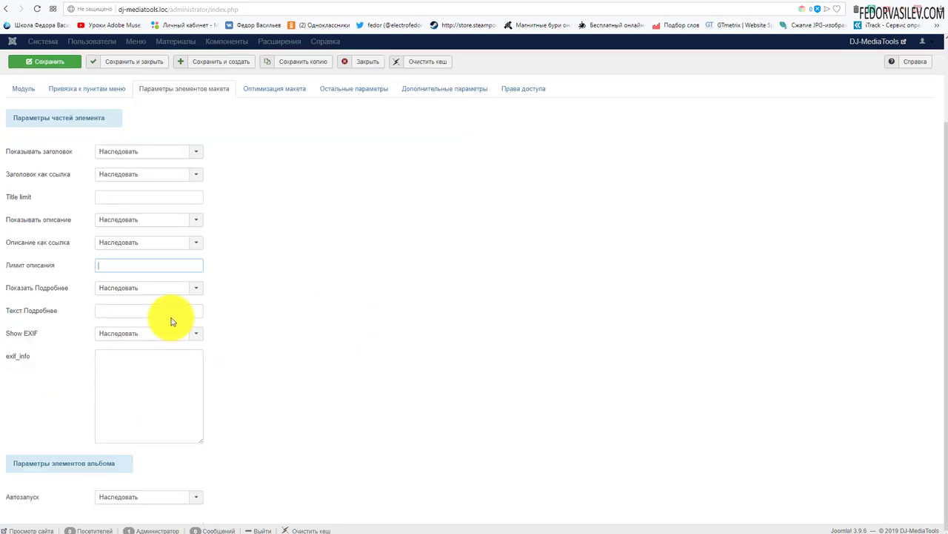
left_click(163, 289)
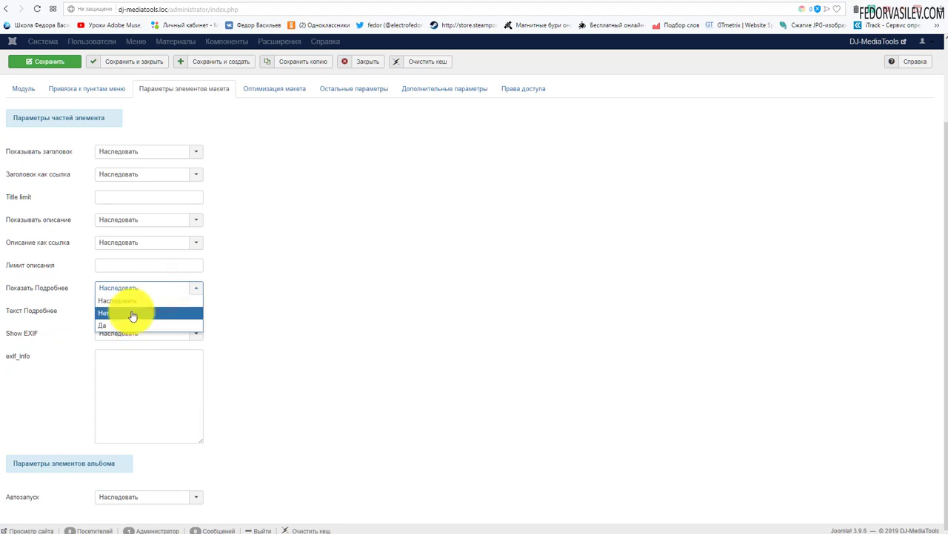
left_click(256, 278)
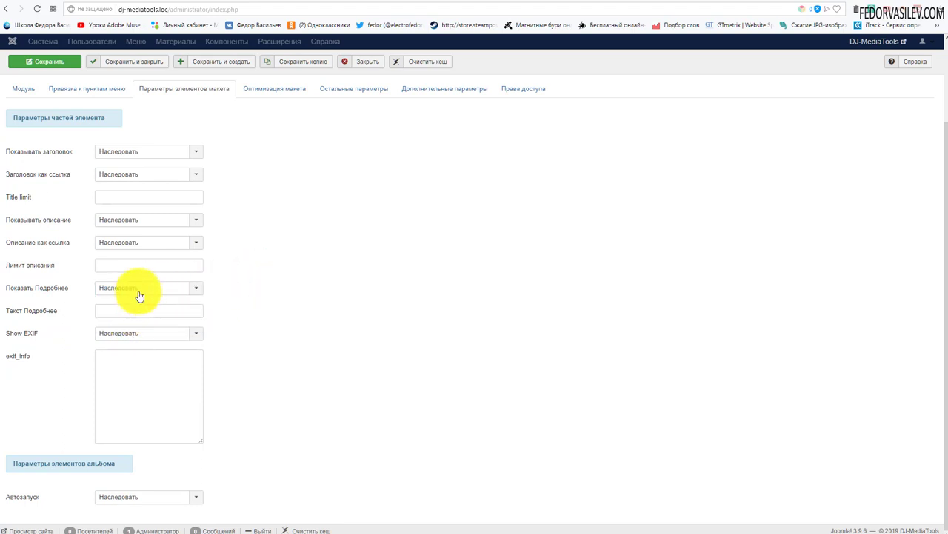
left_click(139, 293)
left_click(292, 272)
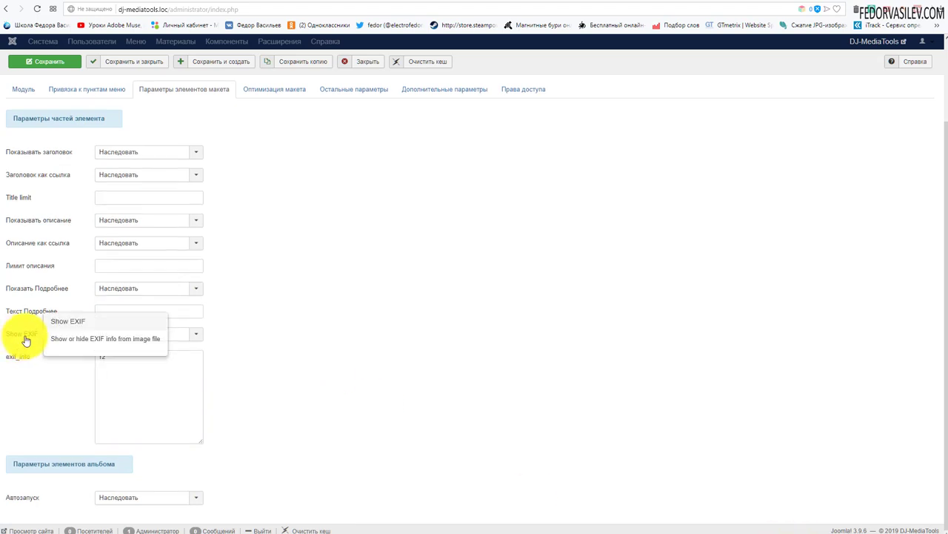
Step: Set Show EXIF to Да and enter 12 in exif_info
left_click(127, 339)
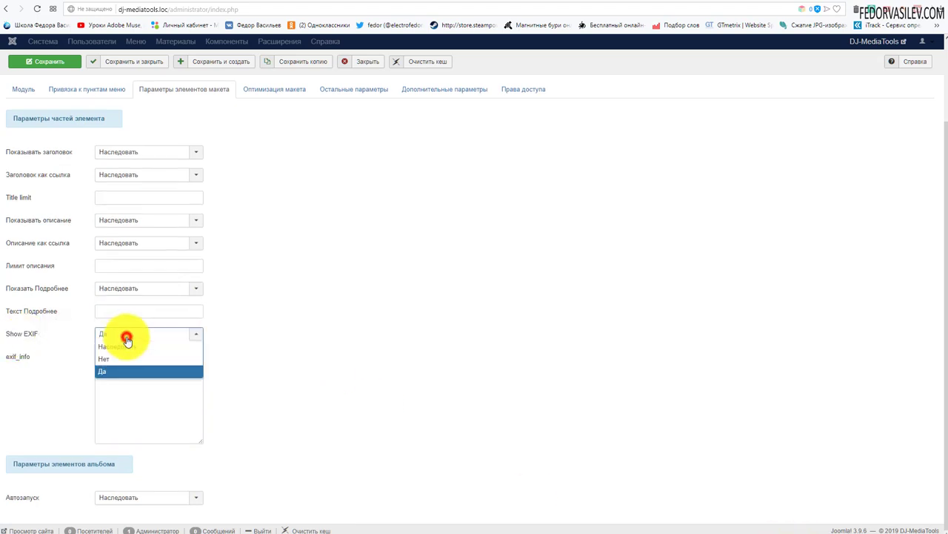
left_click(353, 328)
mouse_move(7, 363)
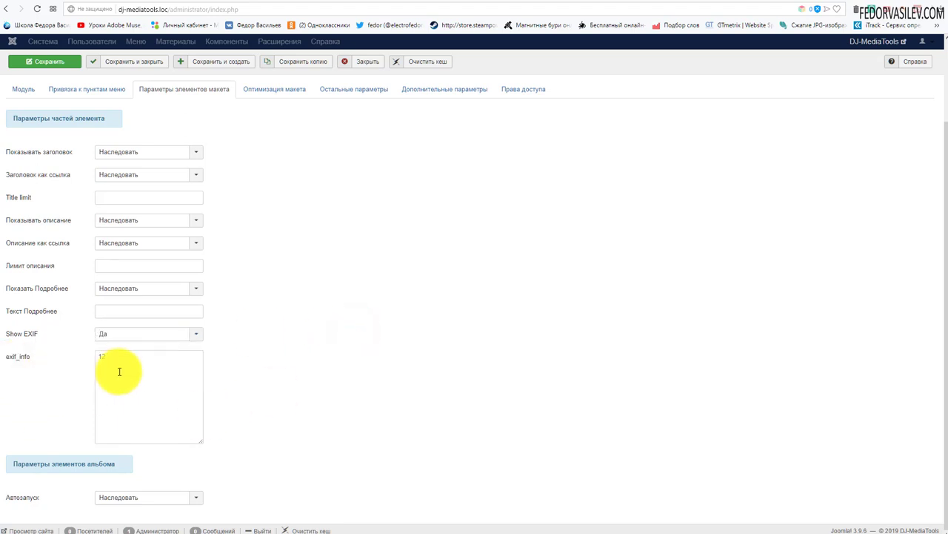
left_click(119, 366)
type("12")
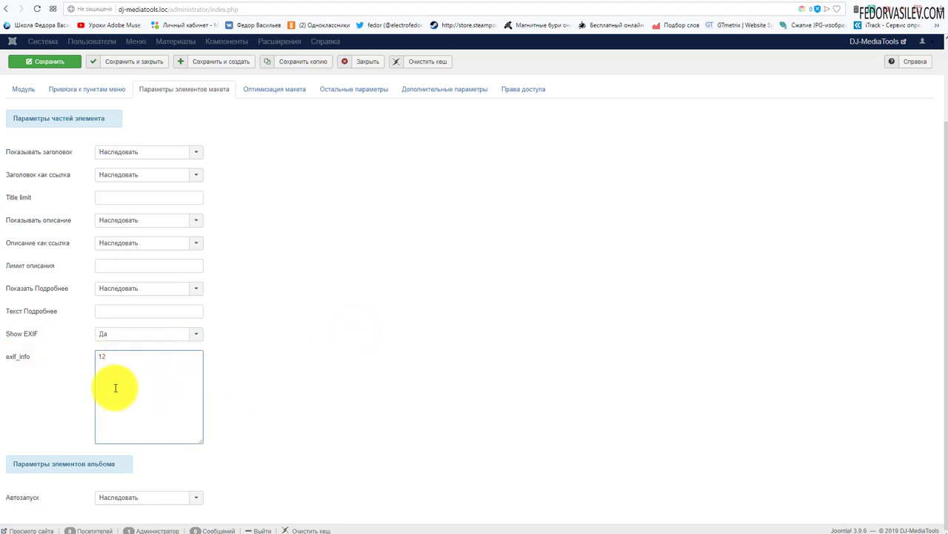
Step: Check the Exif Info pop-up of the обложка3 image in the front page banner and close it
left_click(811, 5)
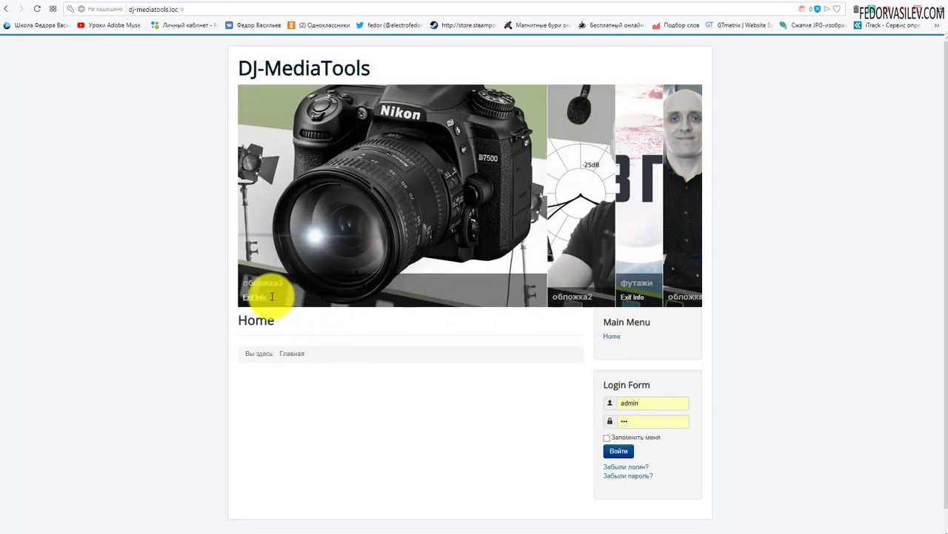
left_click(254, 297)
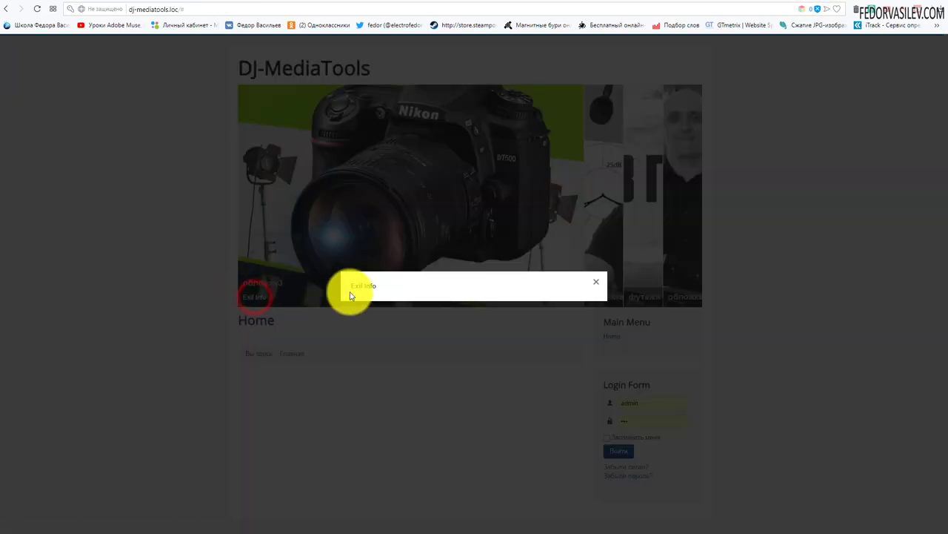
left_click_drag(353, 283, 449, 282)
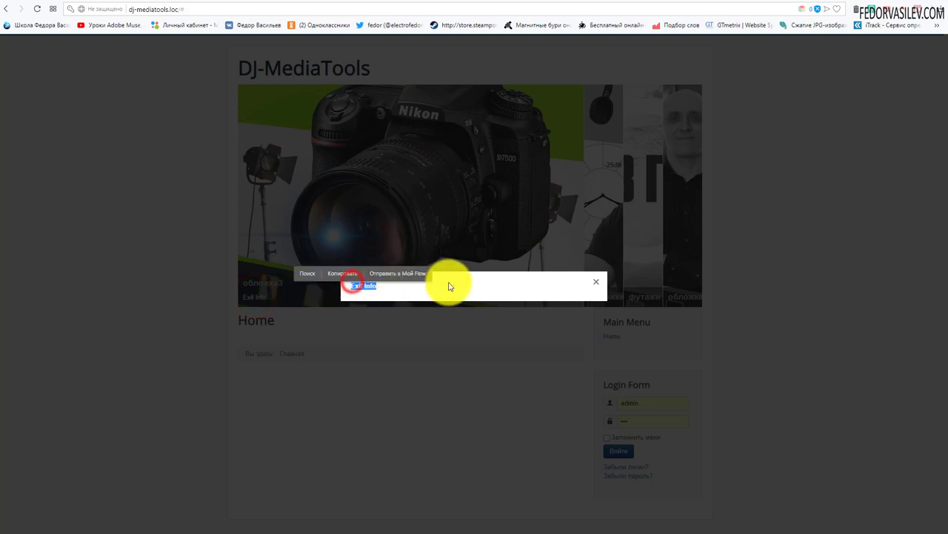
left_click(384, 285)
left_click(546, 289)
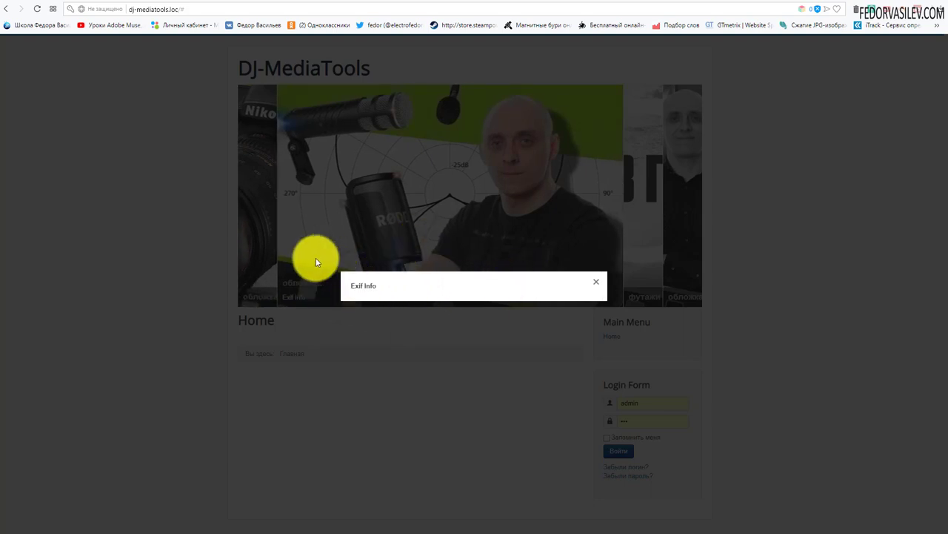
left_click(597, 284)
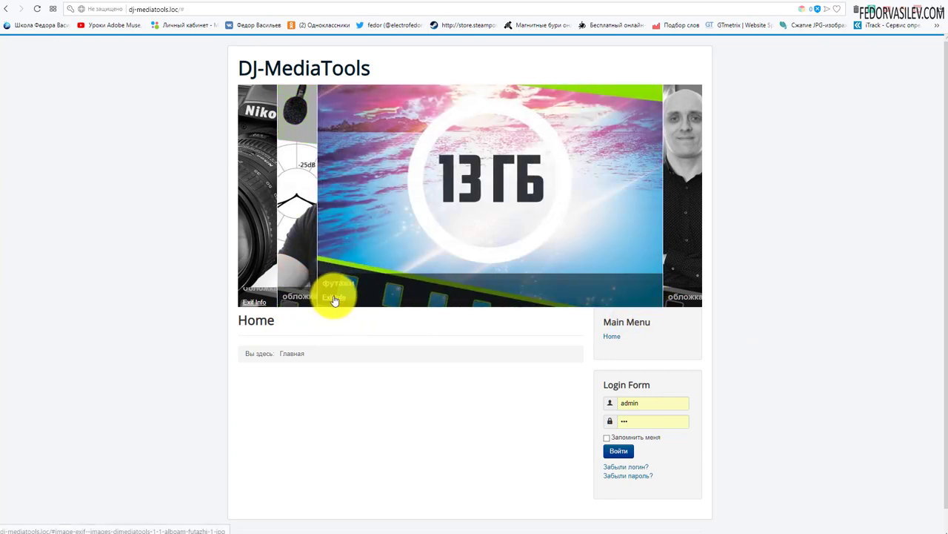
Step: Check the Exif Info pop-ups of the футажи, обложка3 and обложка2 banner images, closing each one
left_click(331, 296)
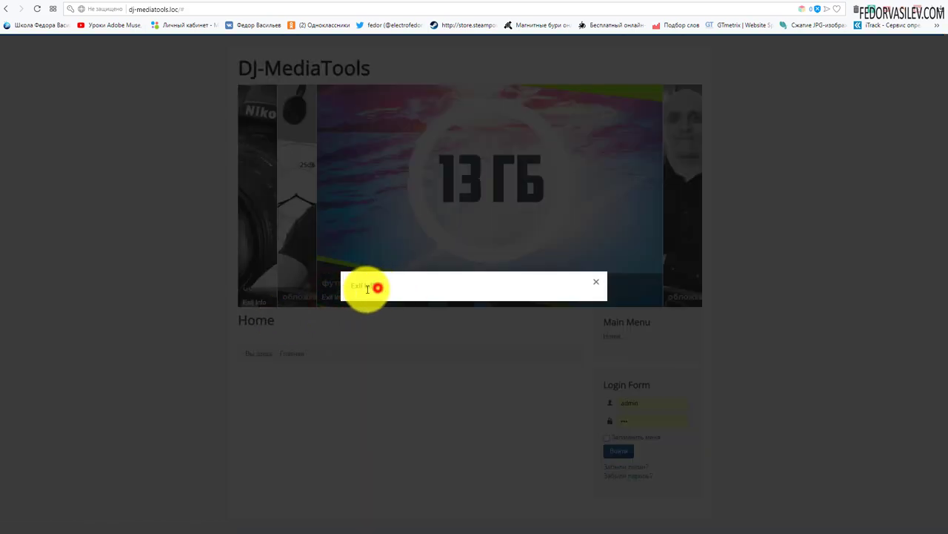
left_click(597, 285)
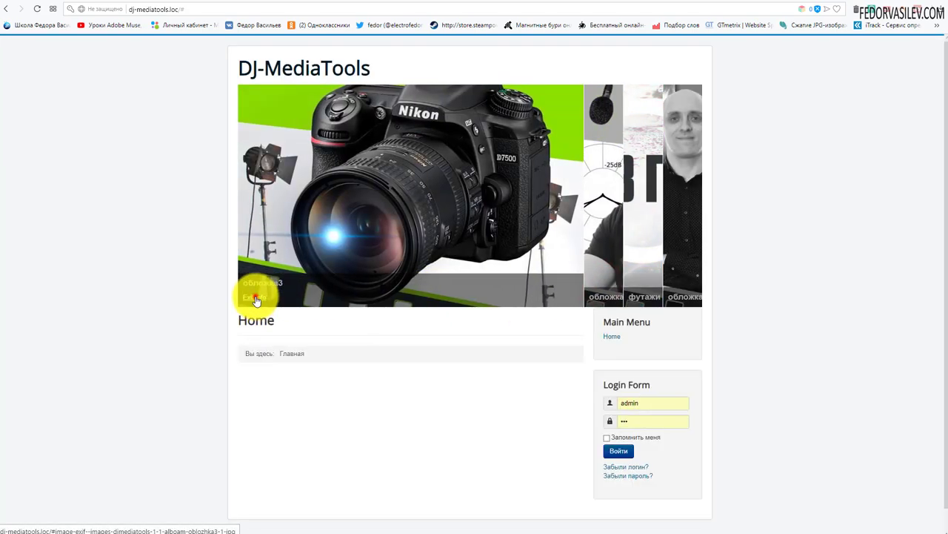
left_click(254, 299)
left_click(592, 282)
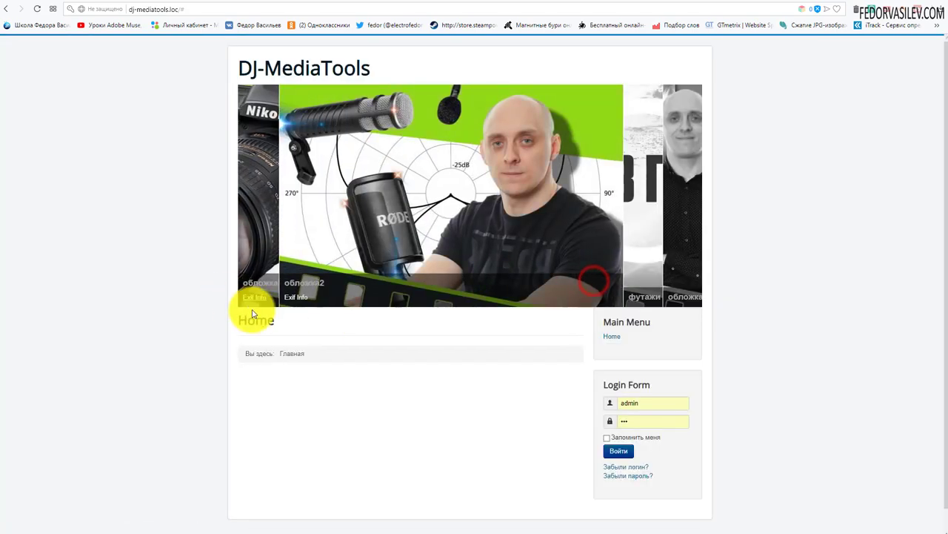
left_click(253, 303)
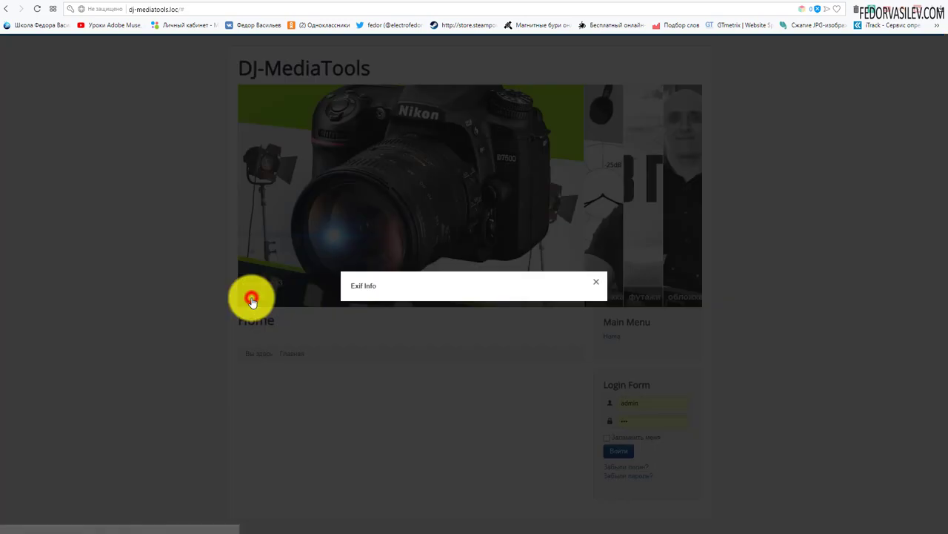
left_click(596, 285)
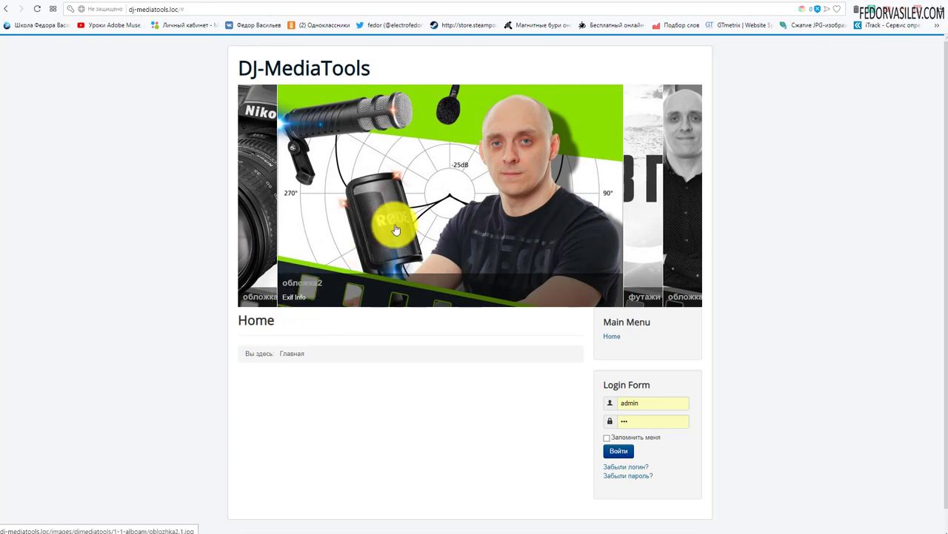
left_click(287, 298)
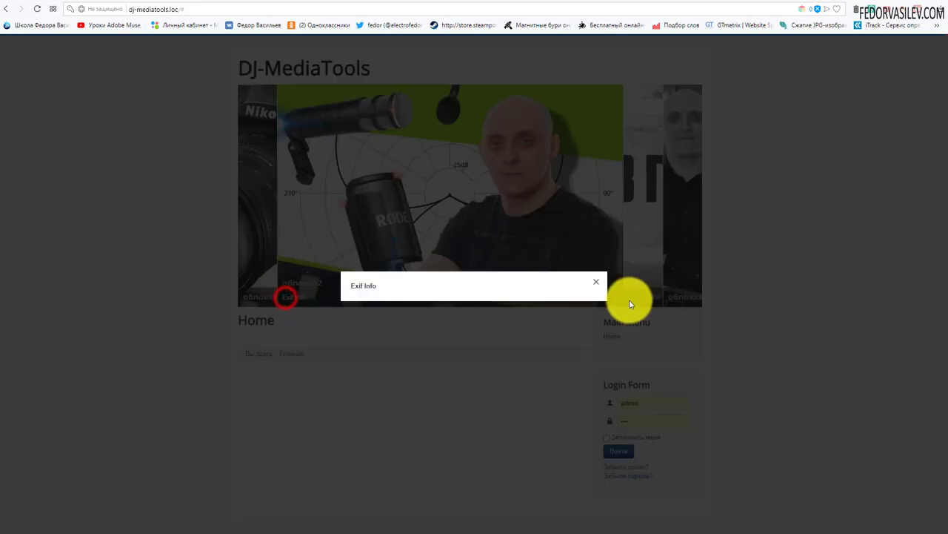
left_click(597, 279)
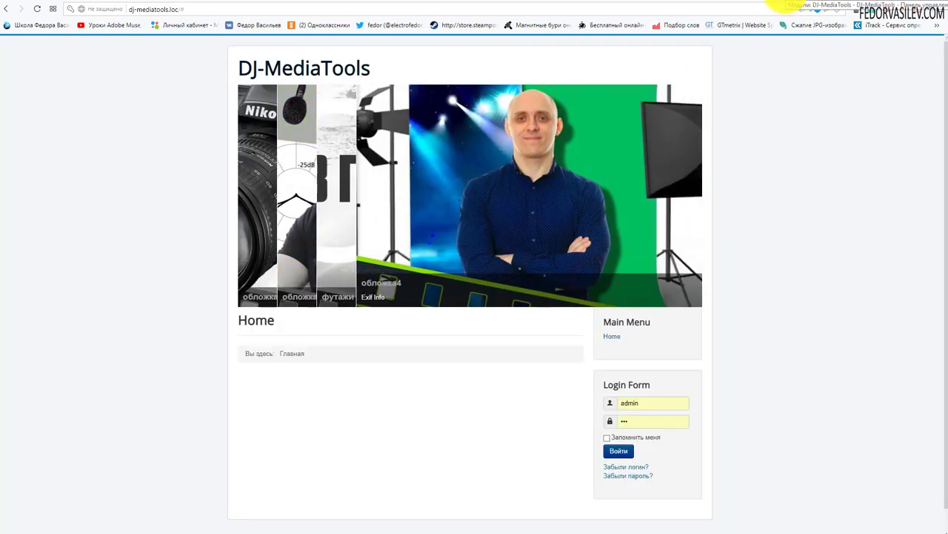
Step: Set Show EXIF to Нет in the module's layout element parameters and clear the exif_info value
left_click(778, 5)
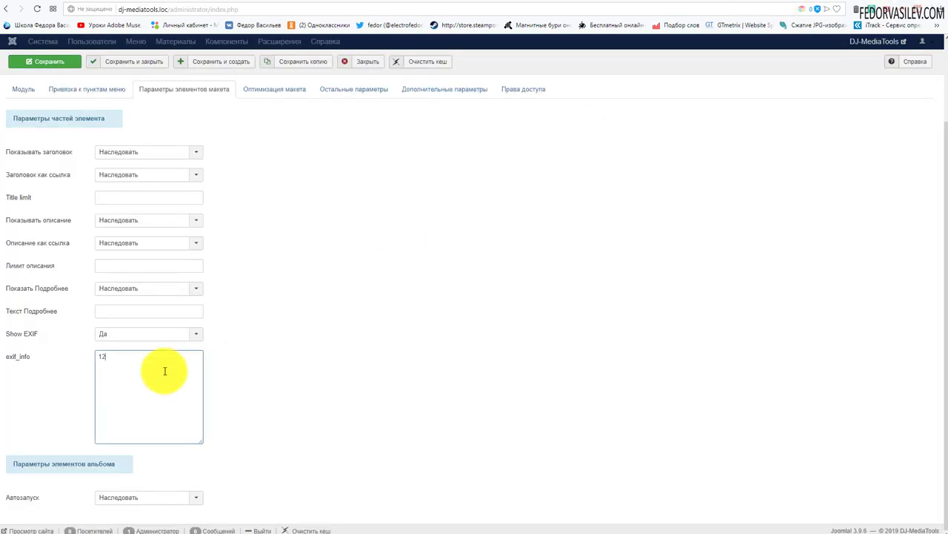
left_click(112, 337)
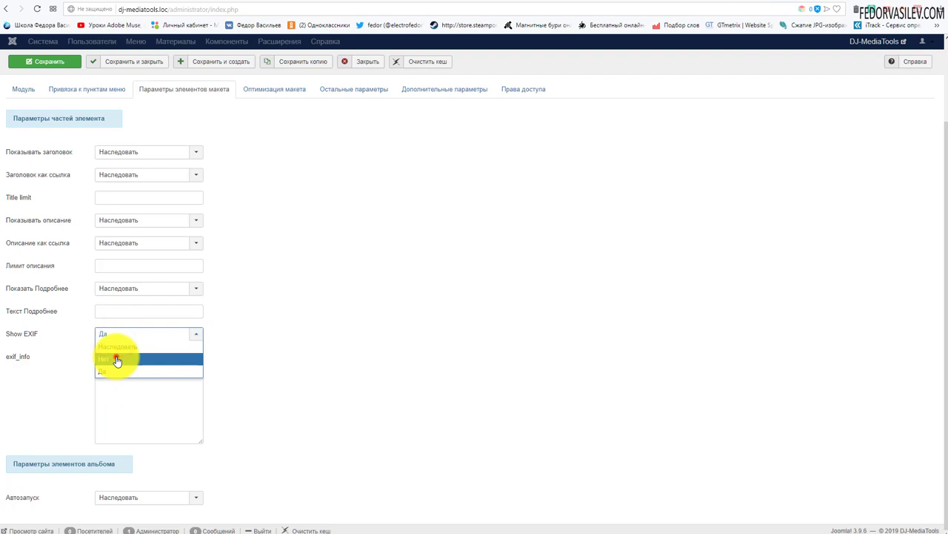
left_click(117, 360)
left_click(810, 5)
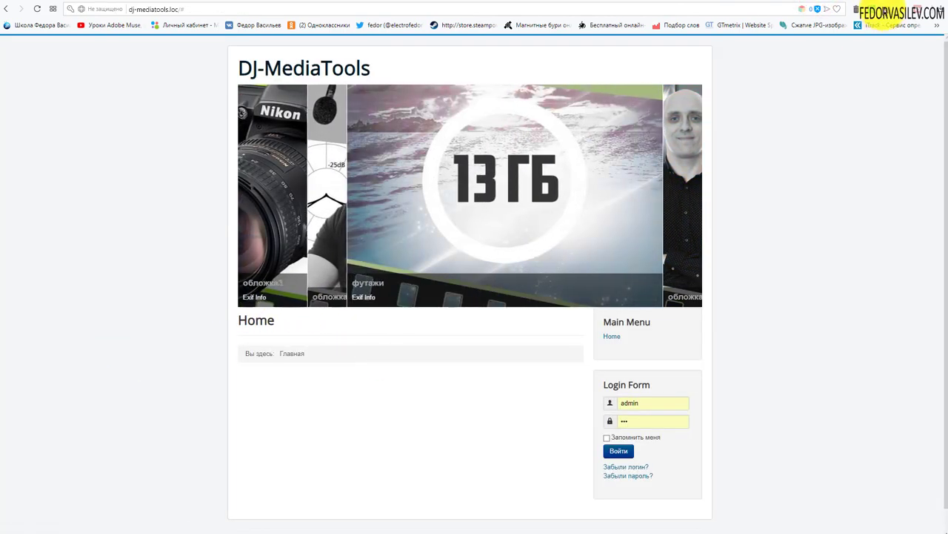
left_click(783, 6)
left_click(106, 360)
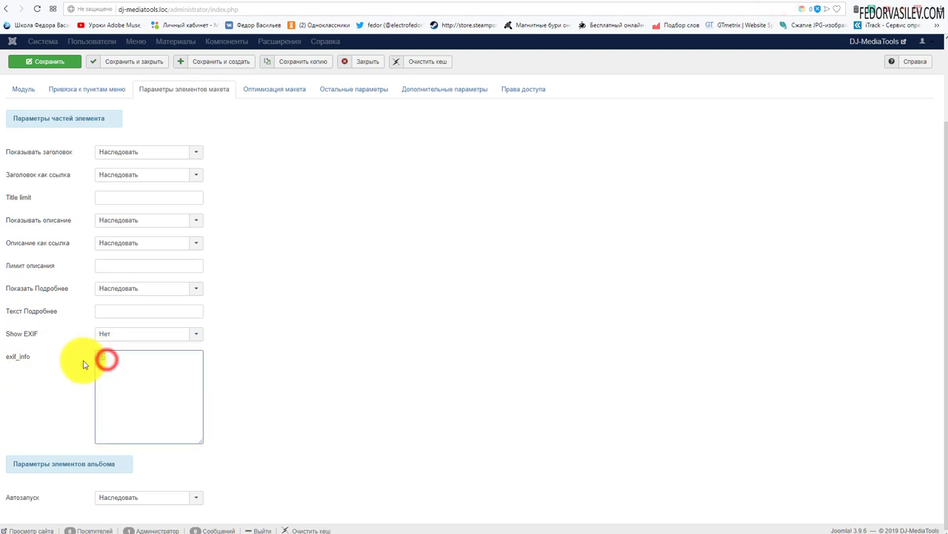
Step: Try Наследовать for Show EXIF, return the option to Нет and save the module
mouse_move(25, 338)
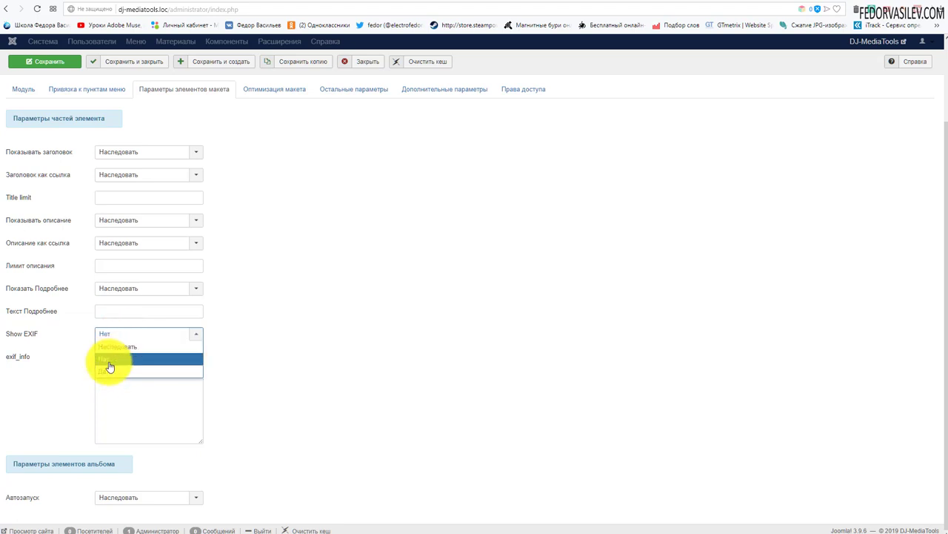
left_click(109, 366)
left_click(111, 333)
left_click(121, 347)
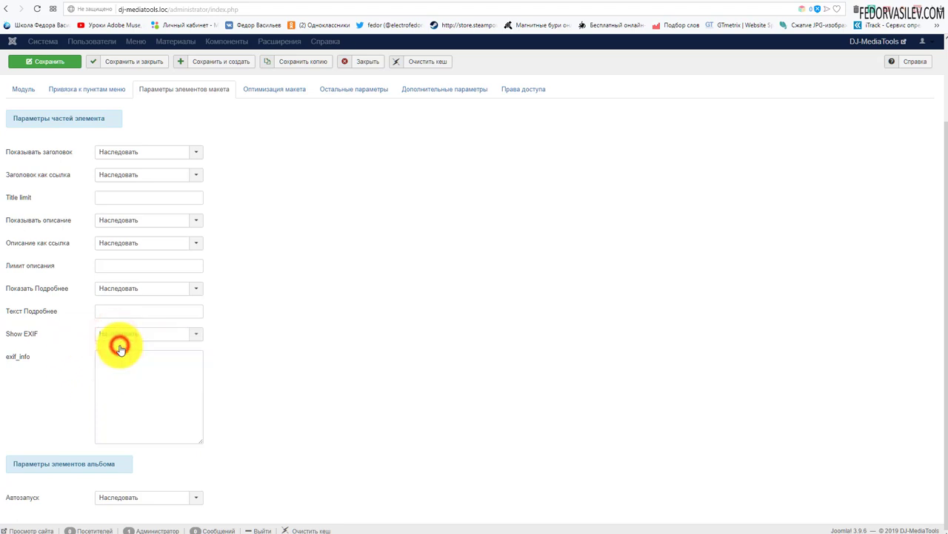
left_click(125, 333)
left_click(128, 356)
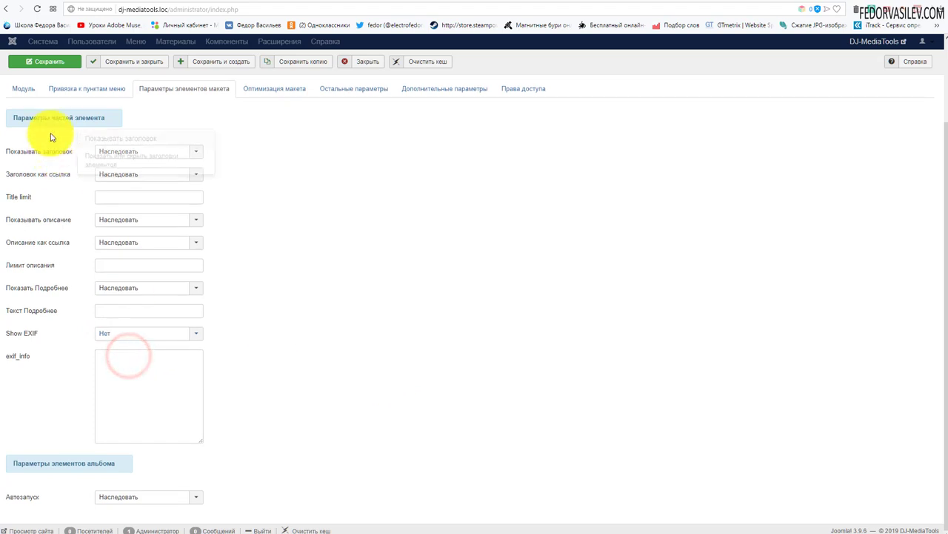
left_click(46, 62)
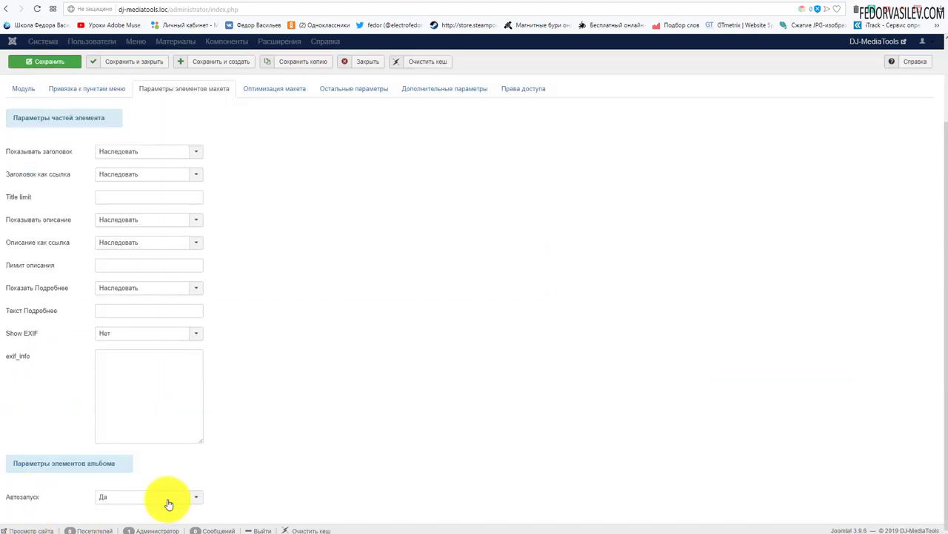
Step: Try Да for Автозапуск and check the banner's automatic slide changes on the front page
left_click(170, 497)
left_click(360, 464)
left_click(827, 5)
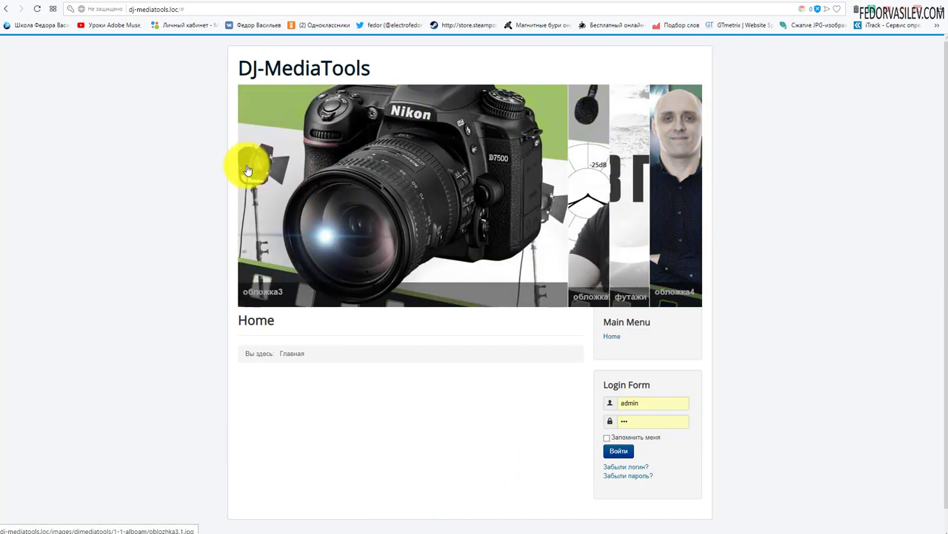
left_click(773, 3)
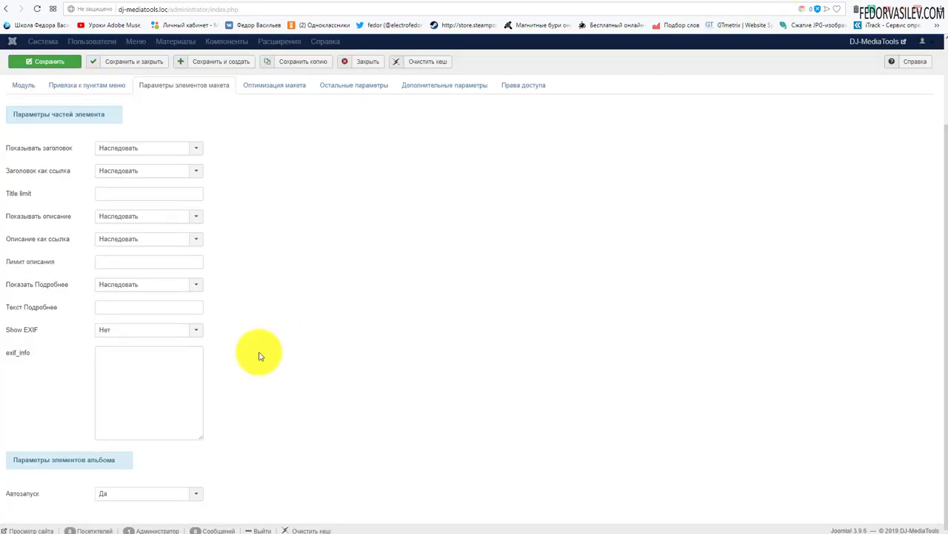
Step: Set Автозапуск to Нет, save the module and reload the front page to check the banner
left_click(123, 517)
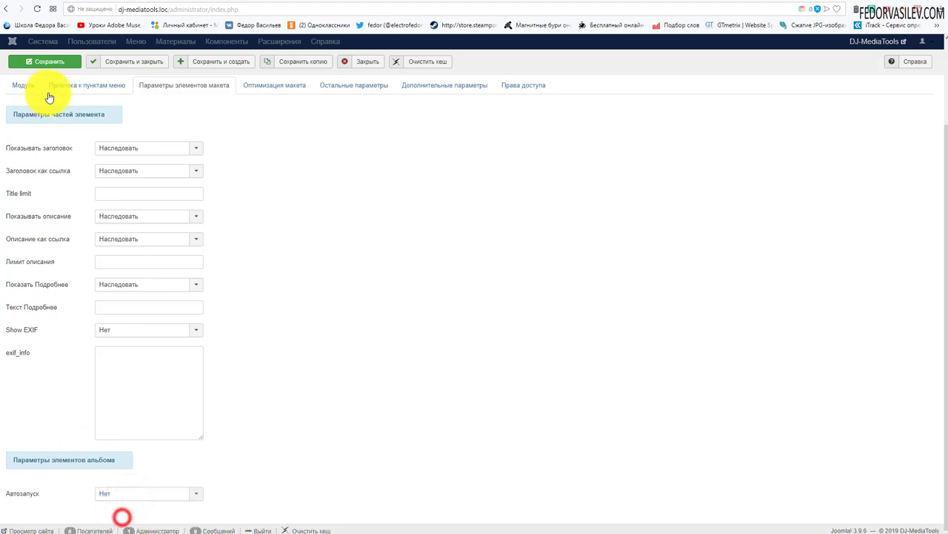
left_click(49, 62)
key("ctrl+Tab")
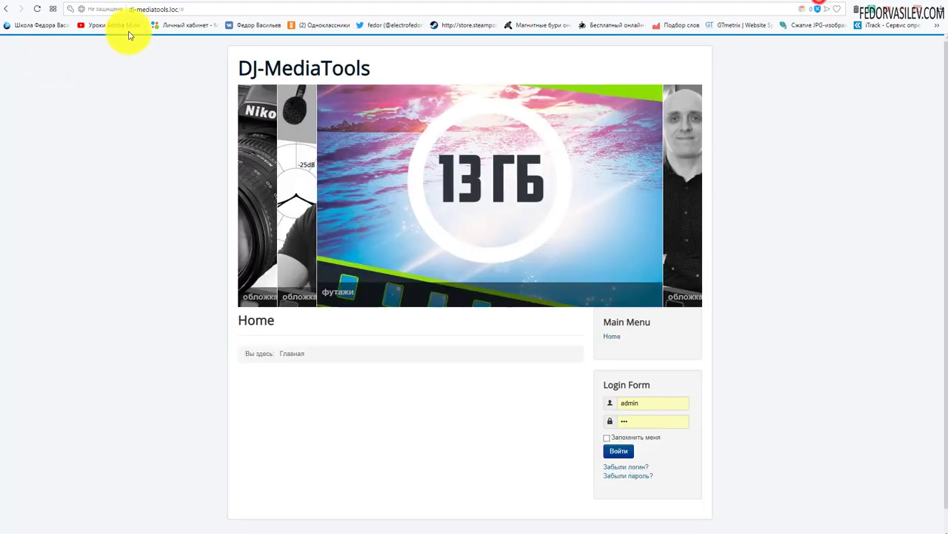
left_click(37, 9)
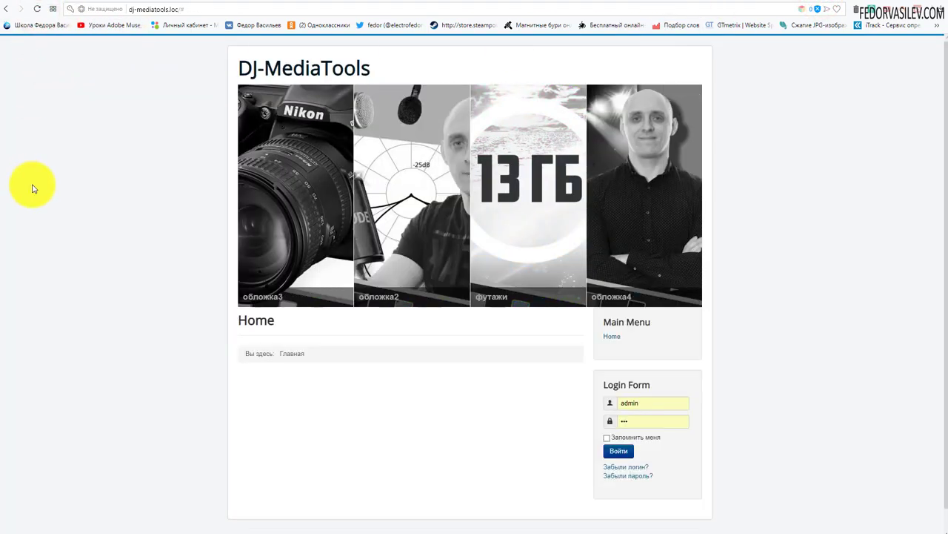